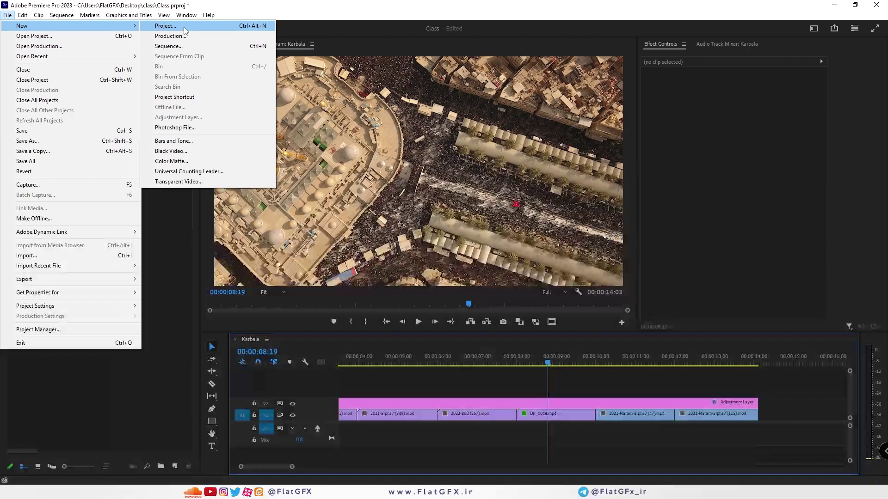
# Review the available commands for creating new project items and for opening existing or recent projects.
pyautogui.click(192, 263)
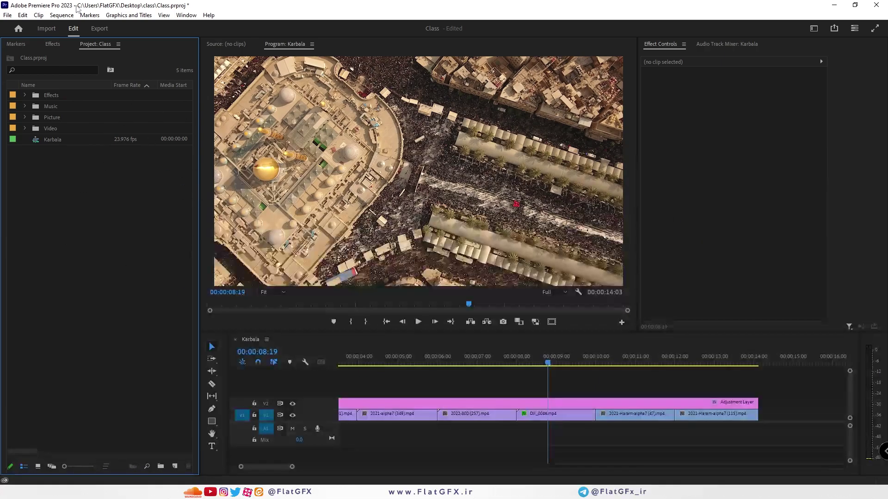
pyautogui.click(7, 15)
pyautogui.moveTo(92, 26)
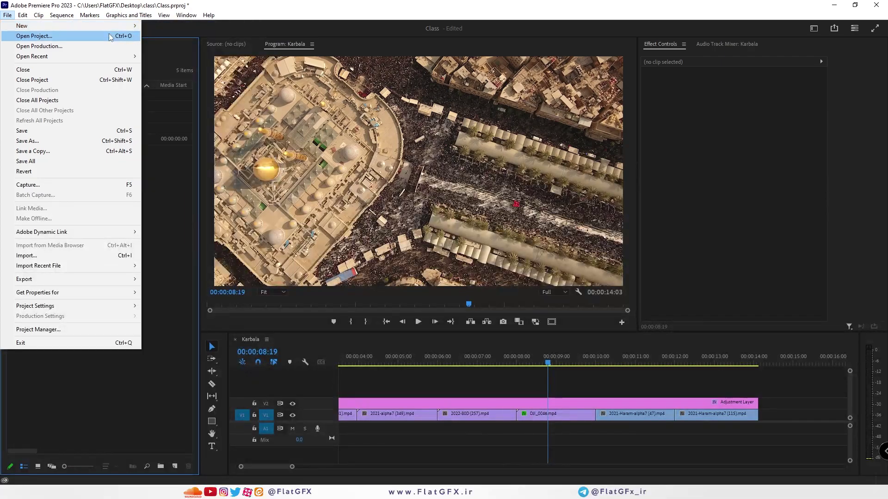
pyautogui.click(32, 53)
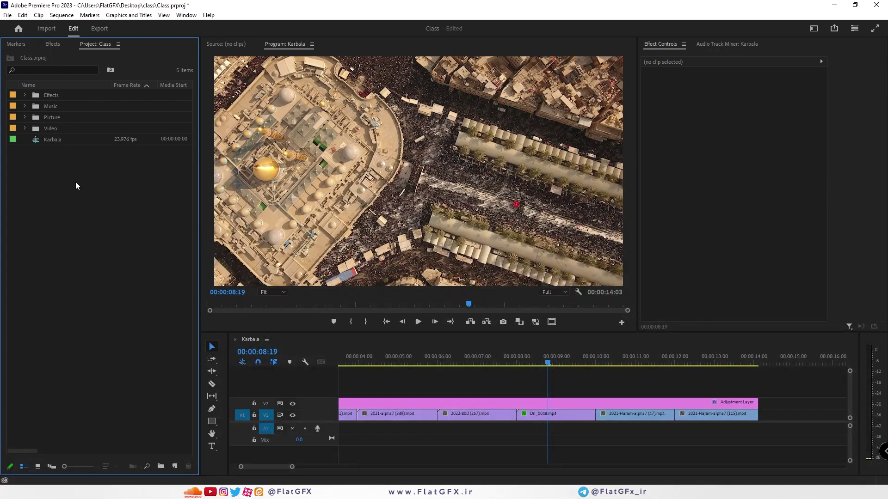
pyautogui.click(8, 15)
pyautogui.moveTo(25, 27)
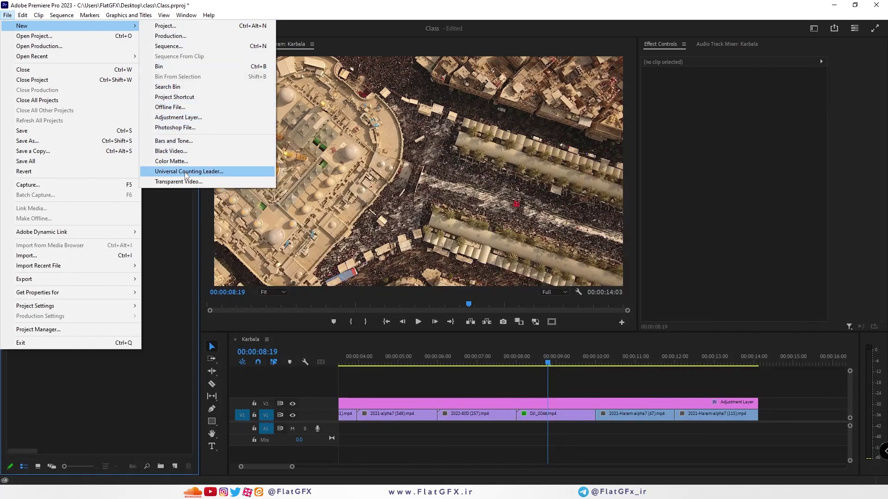
pyautogui.moveTo(73, 58)
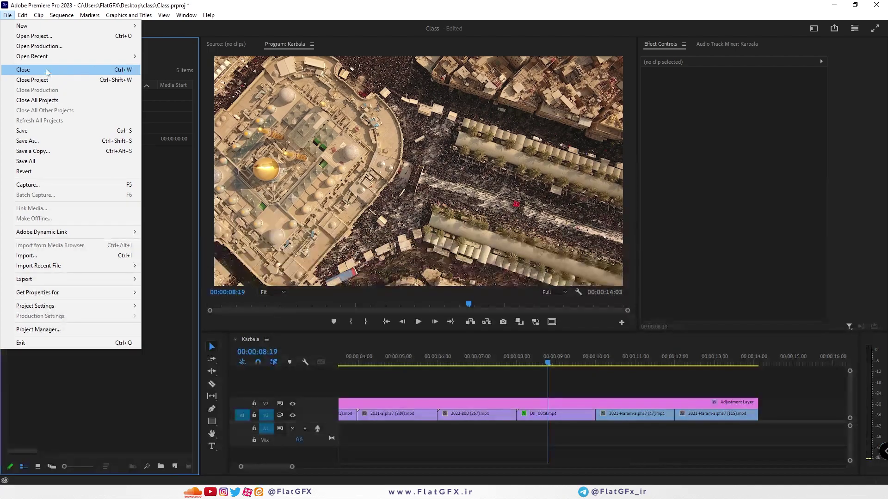
pyautogui.click(152, 49)
# Show the Effects panel, then close the Audio Track Mixer panel for the Karbala sequence.
pyautogui.click(54, 44)
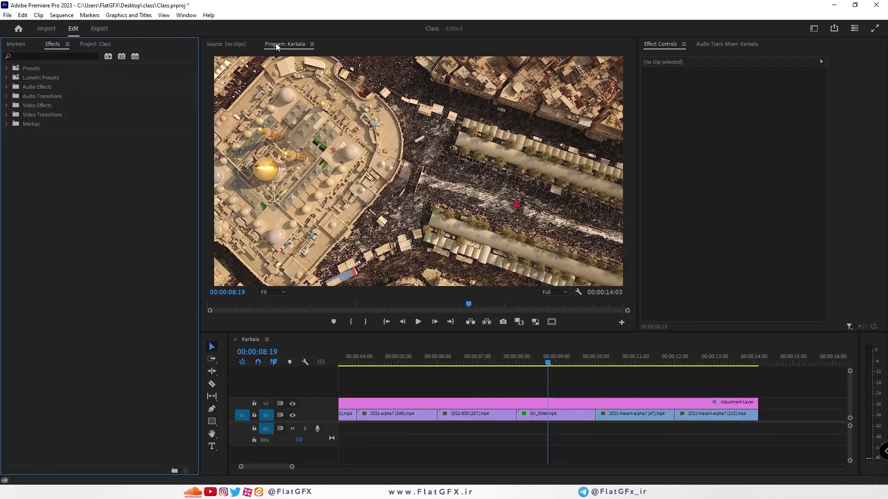
pyautogui.click(717, 43)
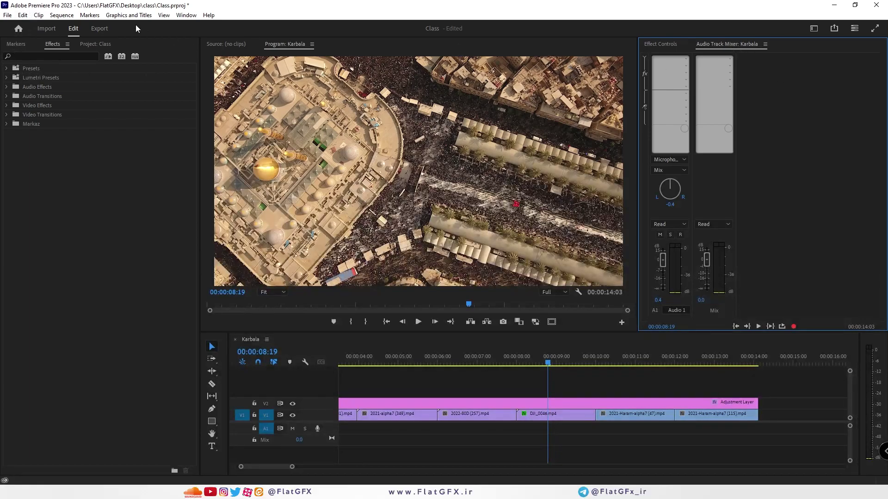
pyautogui.click(8, 15)
pyautogui.click(46, 70)
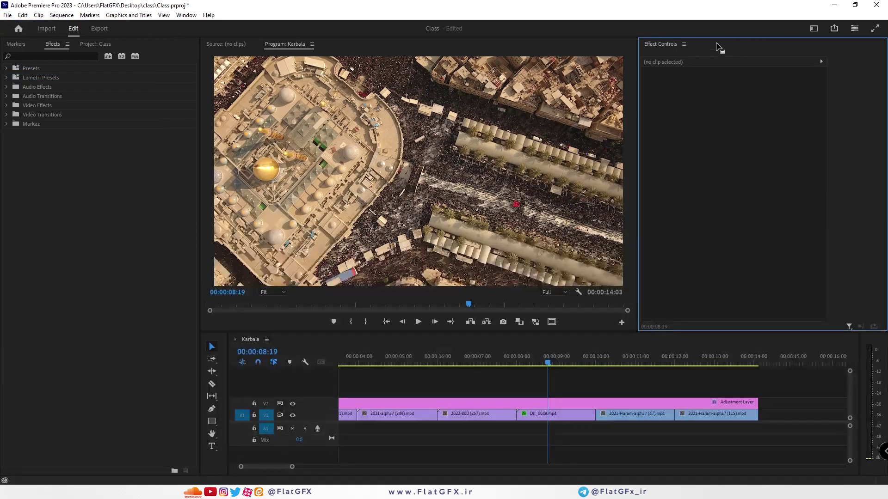
pyautogui.click(7, 15)
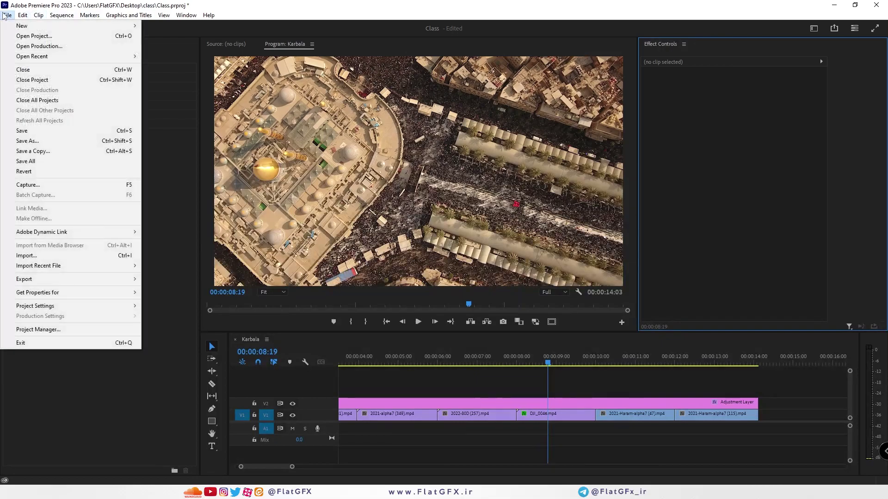
pyautogui.click(51, 79)
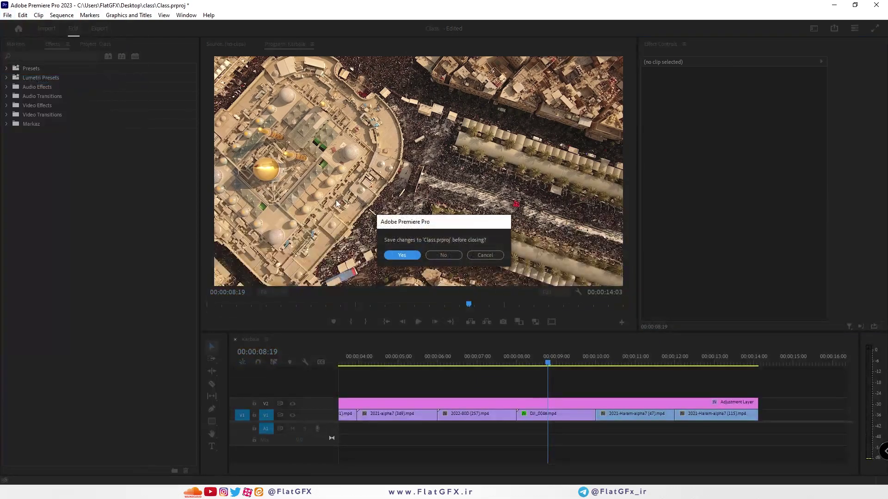
pyautogui.click(496, 254)
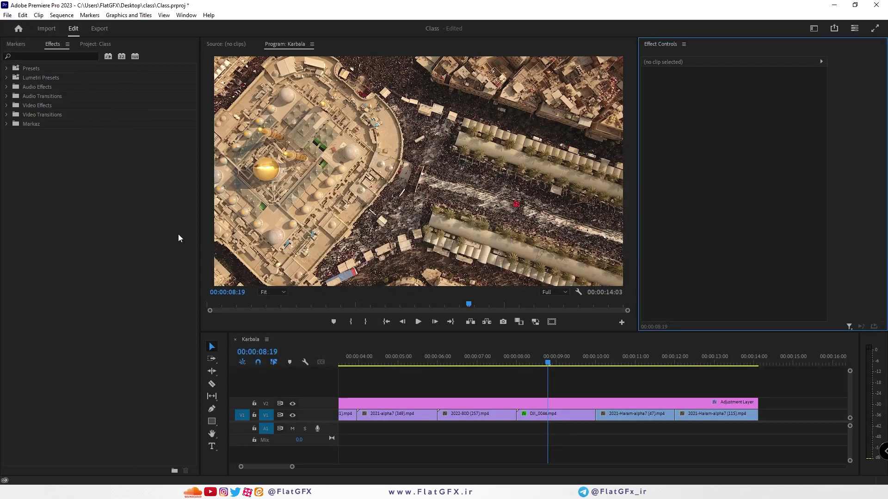
# Save the changes to the current Class project.
pyautogui.click(7, 15)
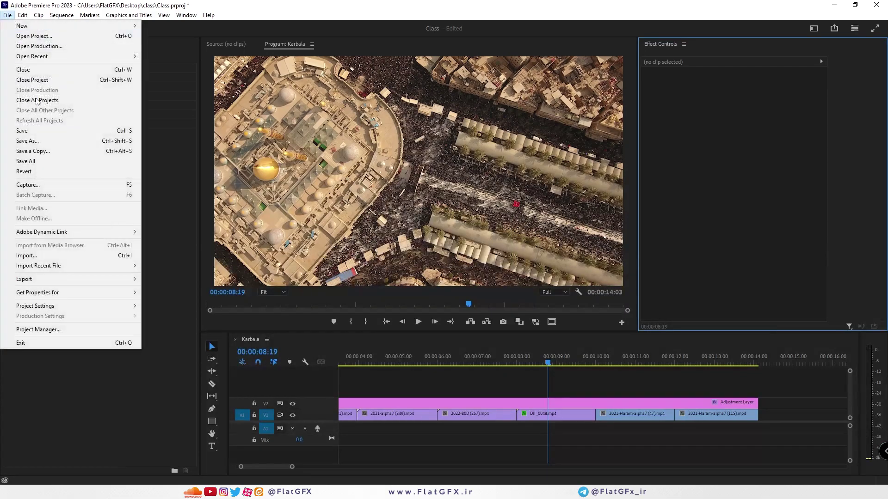
pyautogui.click(56, 133)
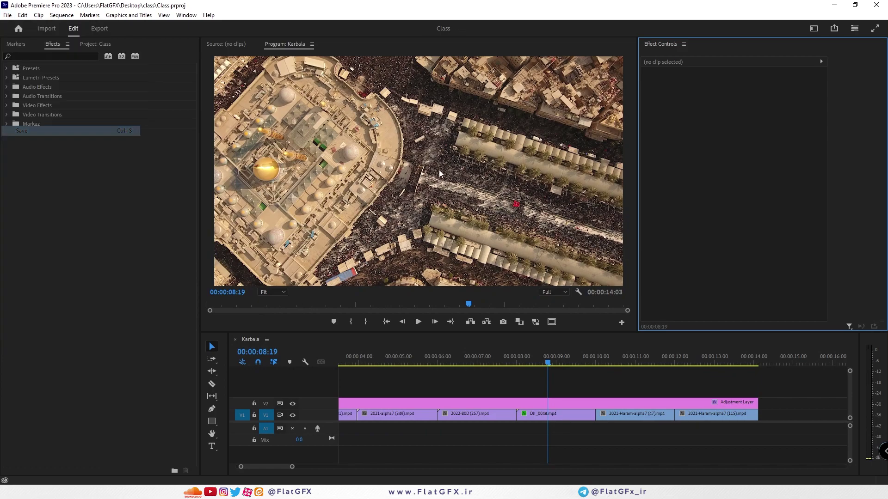
pyautogui.click(8, 14)
pyautogui.click(59, 141)
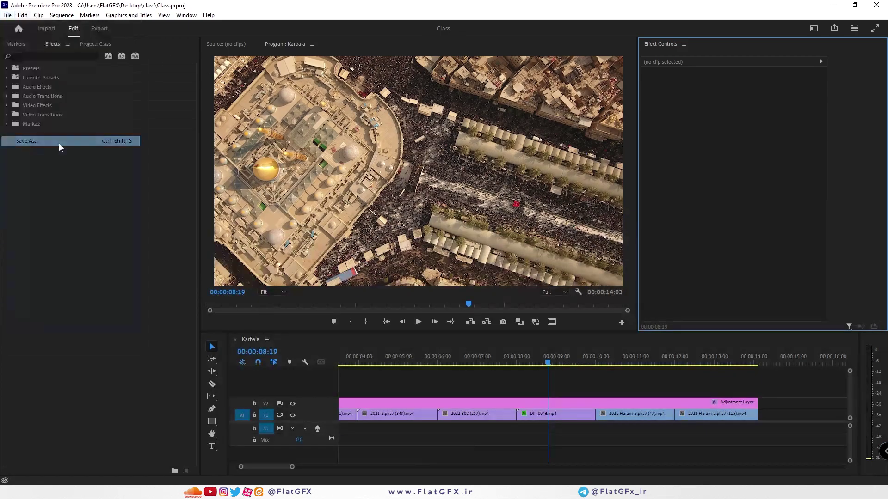
pyautogui.click(844, 472)
pyautogui.click(7, 15)
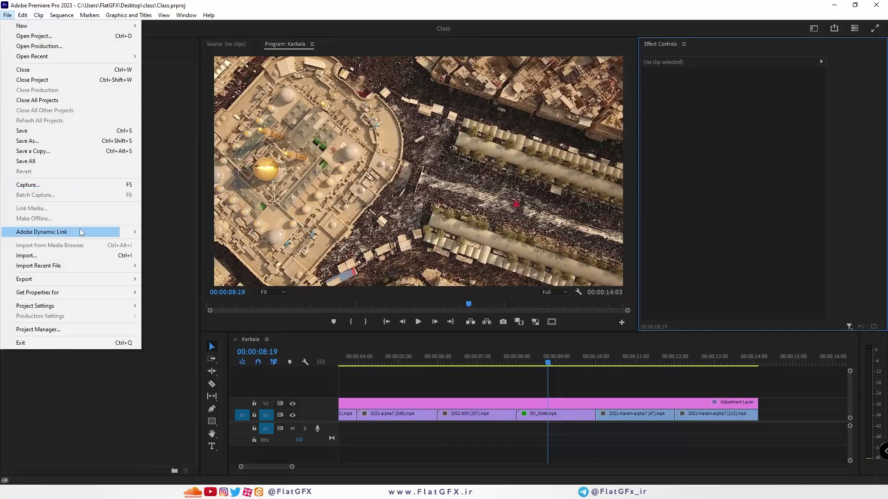
pyautogui.click(81, 257)
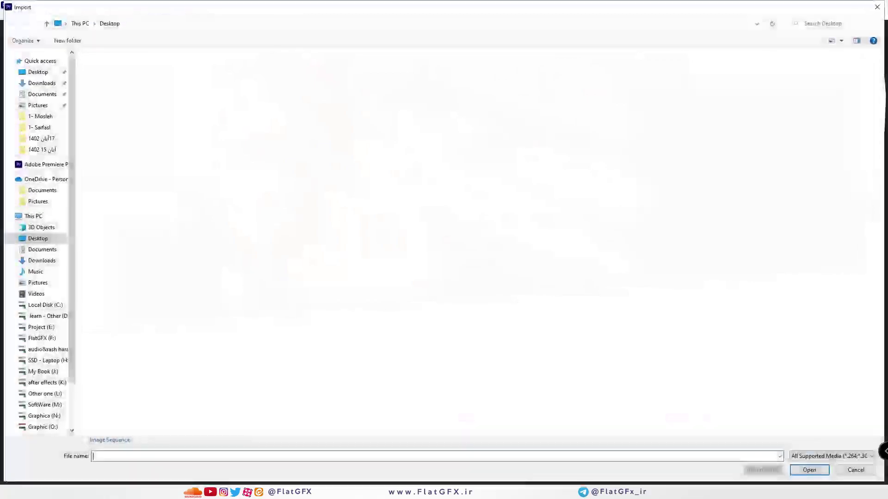
pyautogui.click(854, 472)
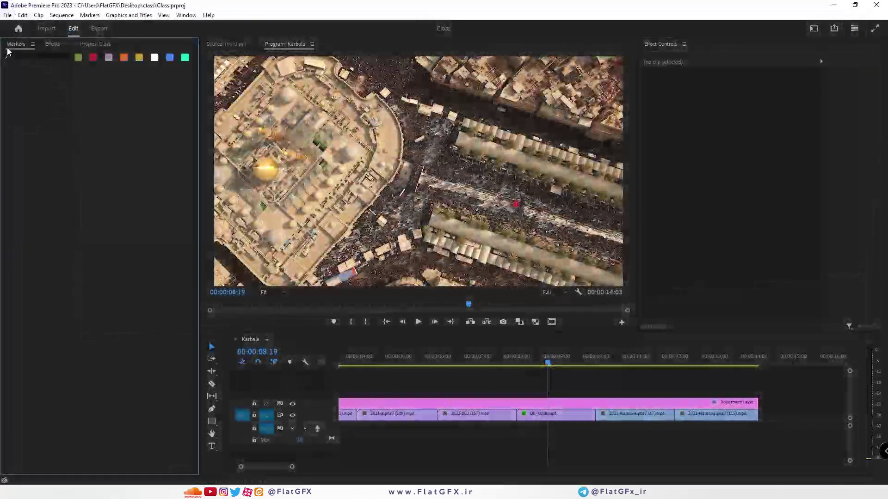
# Show the Project panel and place it ahead of Markers and Effects in its panel group.
pyautogui.click(95, 44)
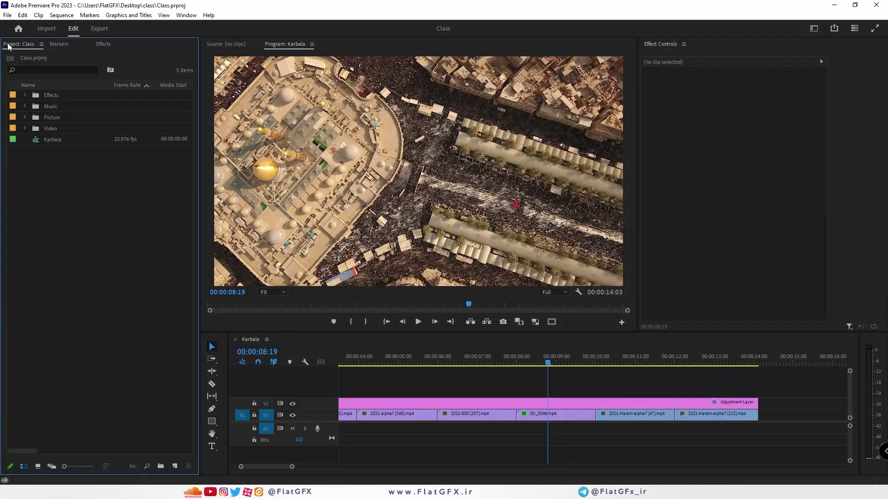
# Examine the export commands and the general project settings, including the available video renderer options.
pyautogui.click(5, 15)
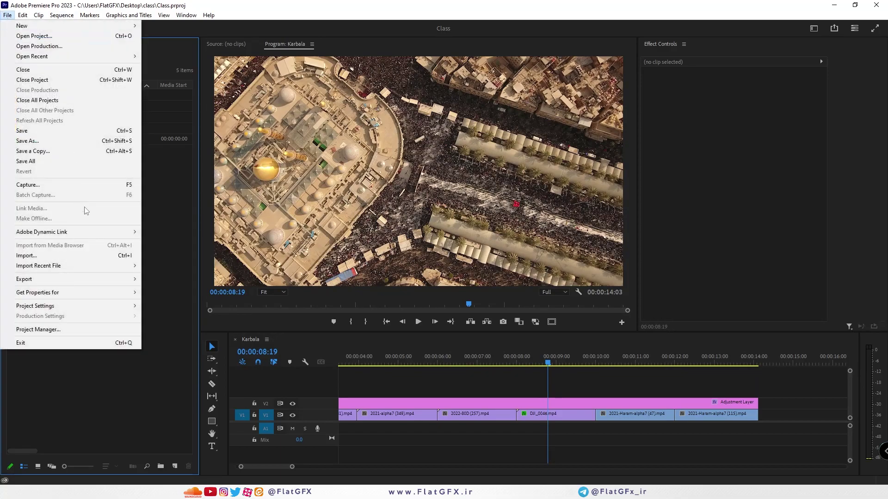
pyautogui.moveTo(70, 280)
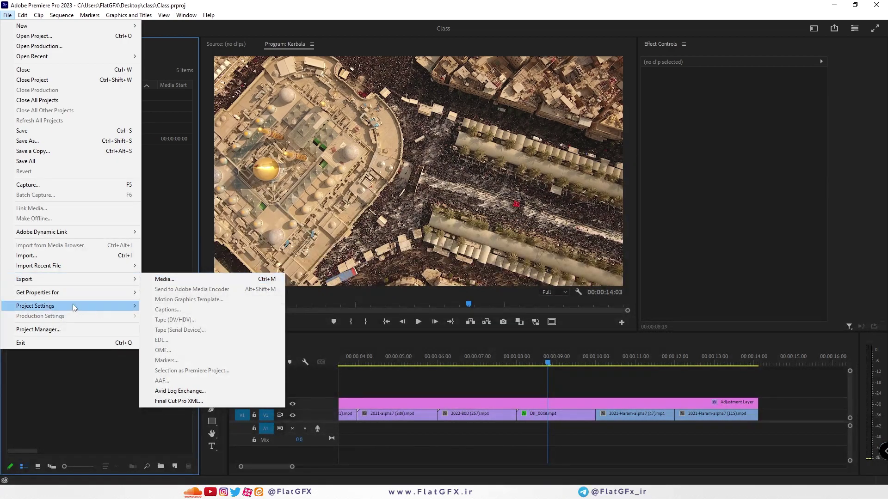
pyautogui.moveTo(71, 307)
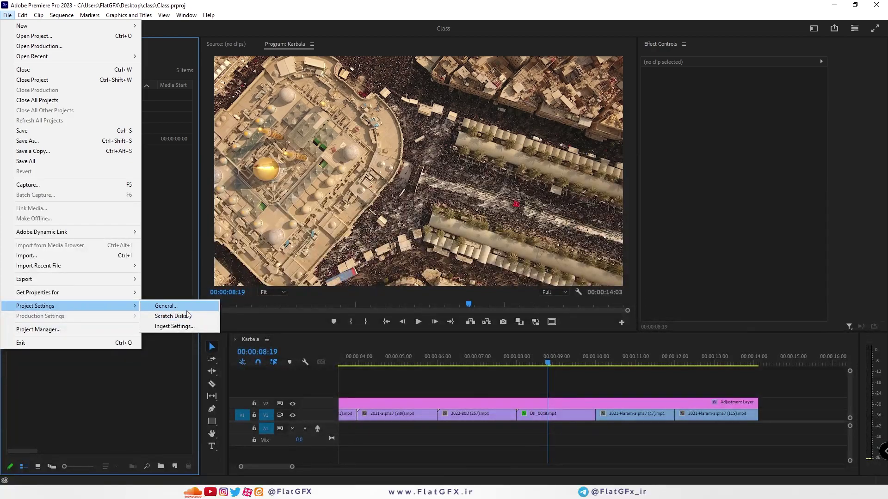
pyautogui.click(167, 306)
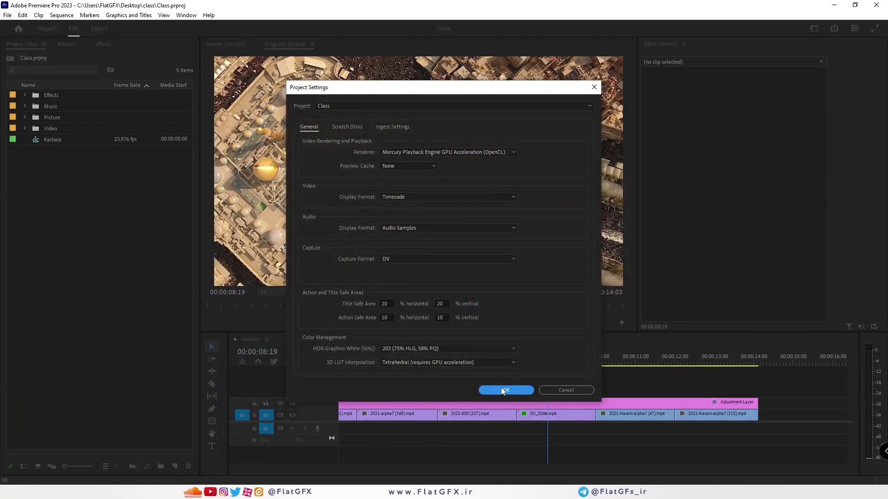
pyautogui.click(460, 151)
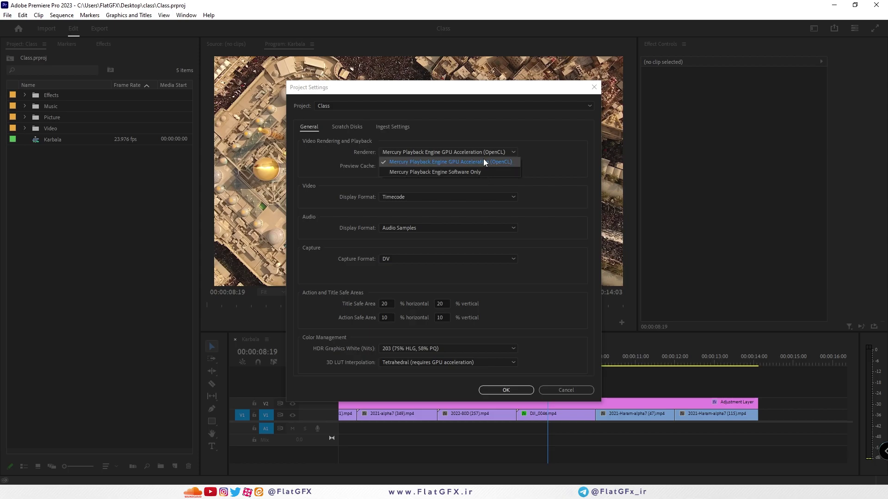
pyautogui.click(547, 176)
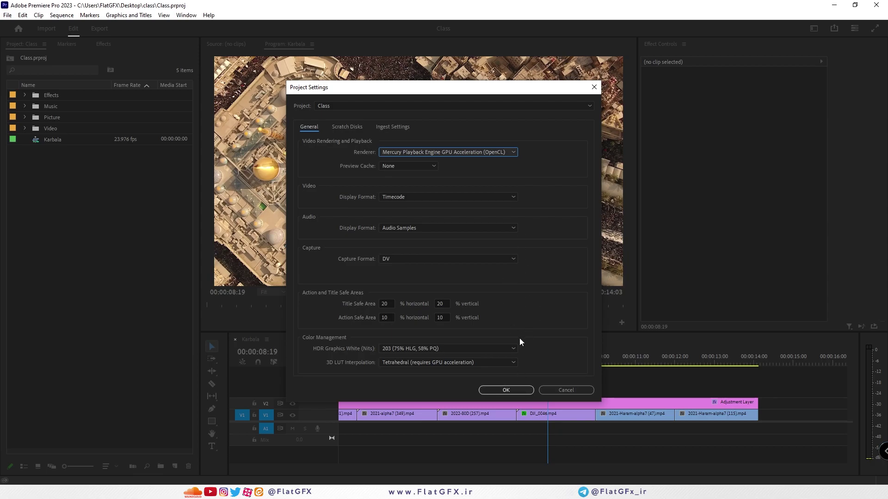
pyautogui.click(564, 391)
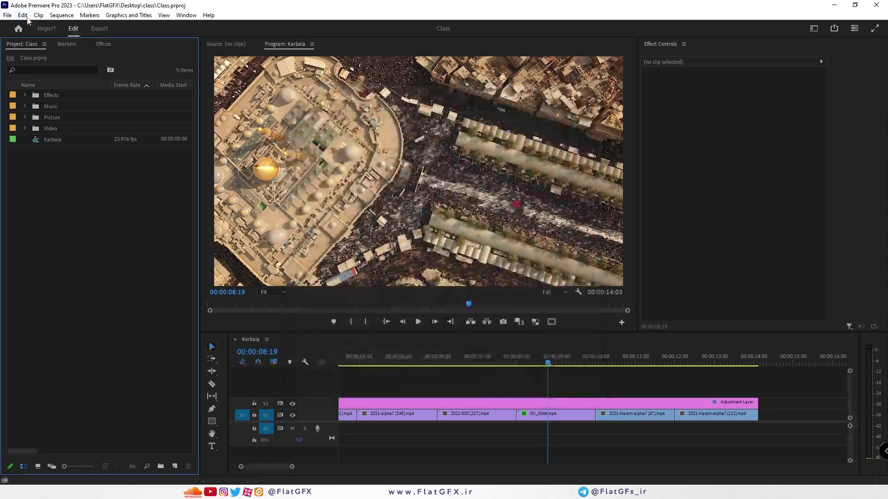
pyautogui.click(8, 14)
pyautogui.moveTo(17, 13)
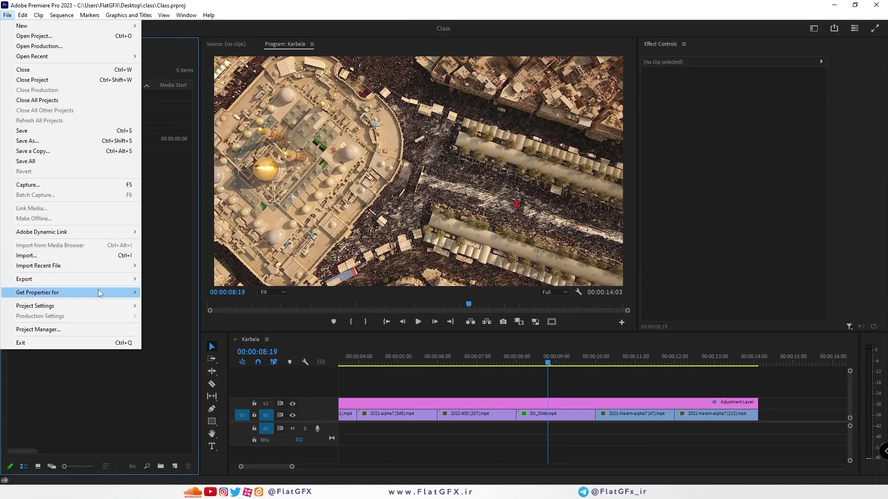
pyautogui.click(88, 330)
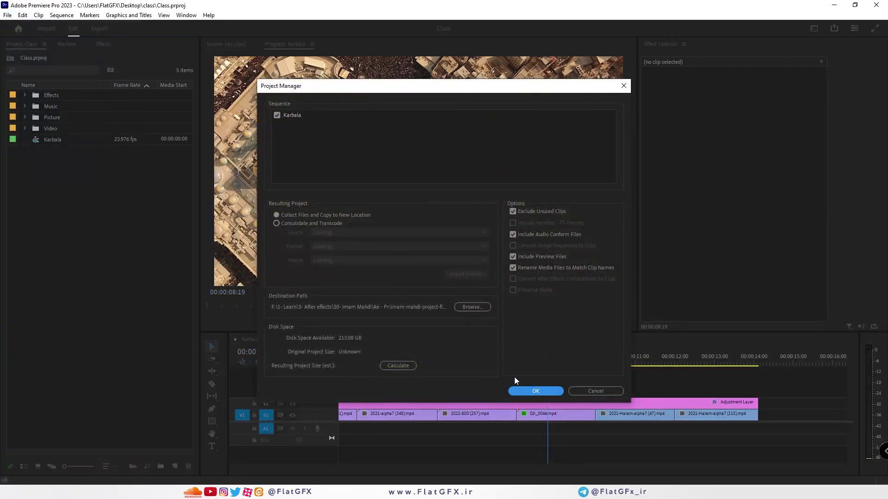
pyautogui.click(606, 390)
# Select the adjustment layer and the clips 2022-80D (257).mp4, DJI_0046.mp4 and 2021-Haram-alpha7 (47).mp4 in the Karbala timeline.
pyautogui.click(7, 15)
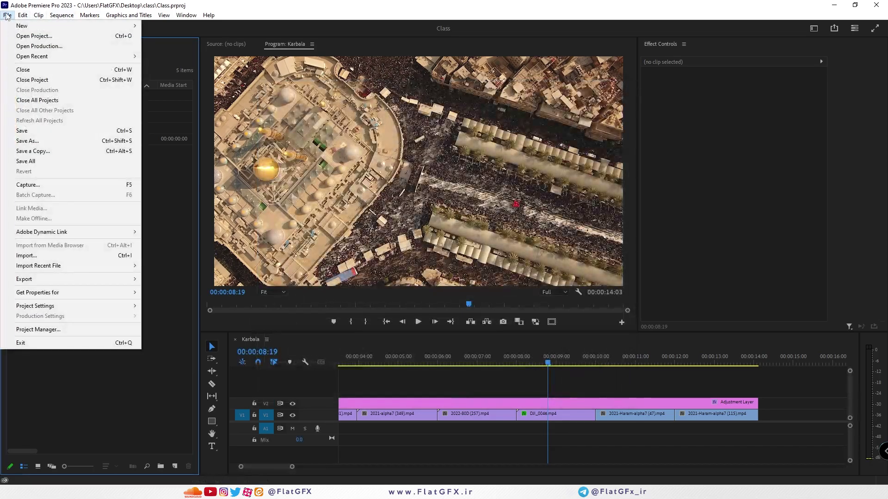
pyautogui.click(8, 16)
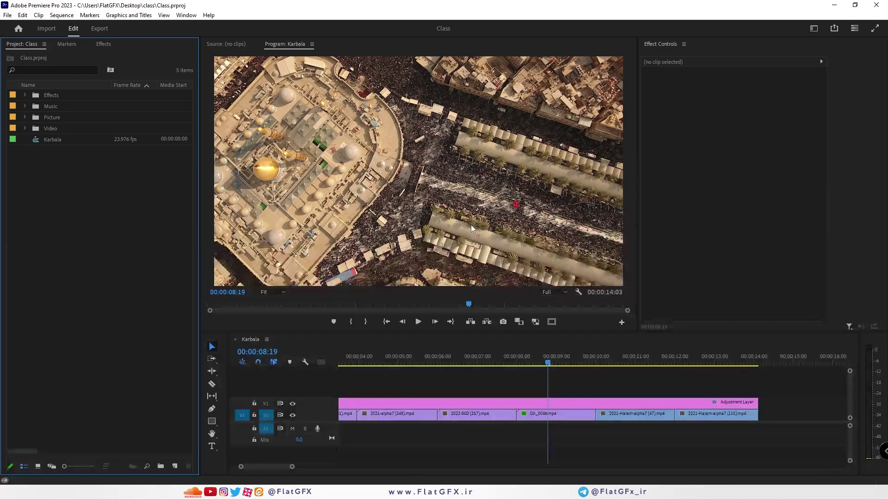
pyautogui.moveTo(646, 378); pyautogui.dragTo(513, 418)
# Use Save As to save the project as Class.prproj in the class folder on the Desktop.
pyautogui.click(8, 15)
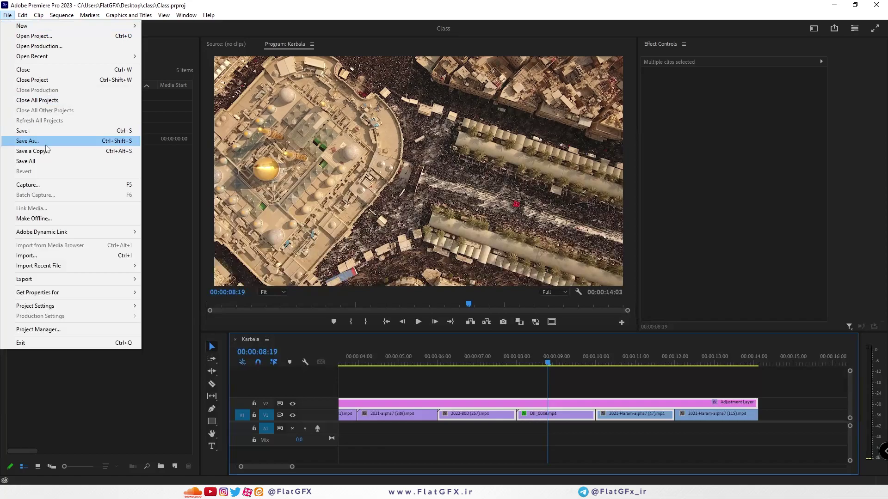
pyautogui.click(30, 141)
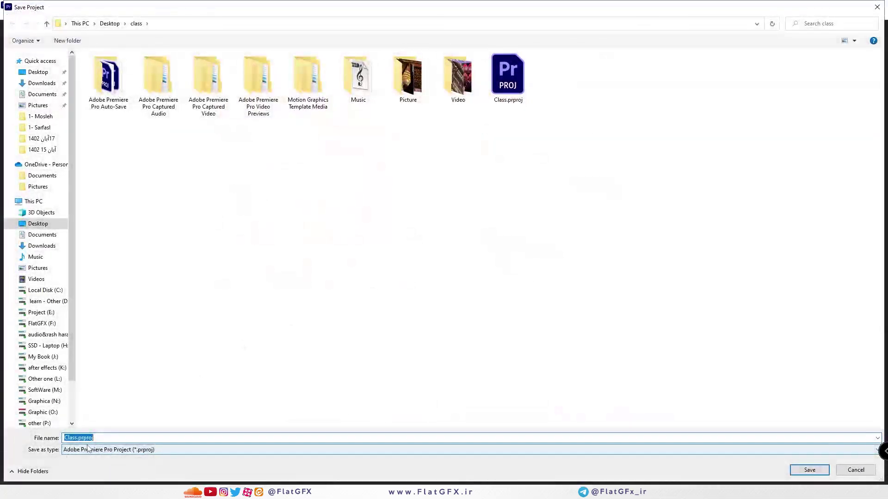
pyautogui.click(89, 438)
pyautogui.doubleClick(92, 438)
pyautogui.click(809, 470)
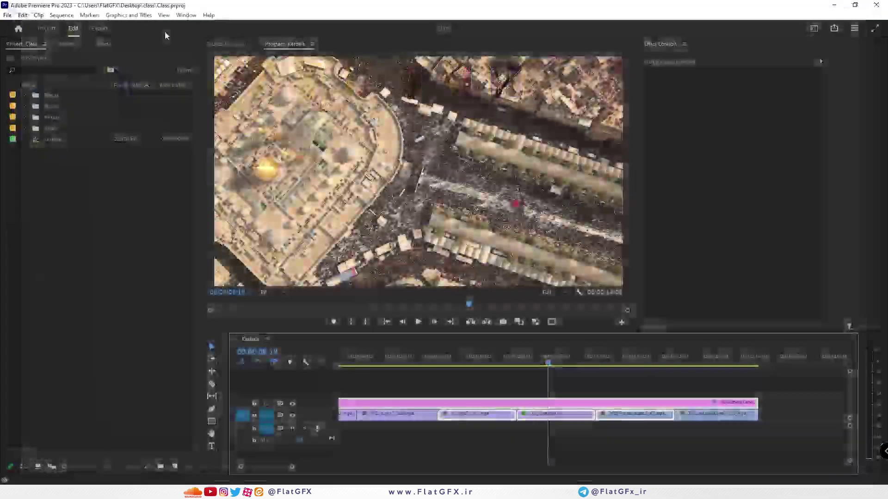
# Examine the Project Manager's collection options and destination path selection for the Karbala sequence, and close it without collecting files.
pyautogui.click(7, 14)
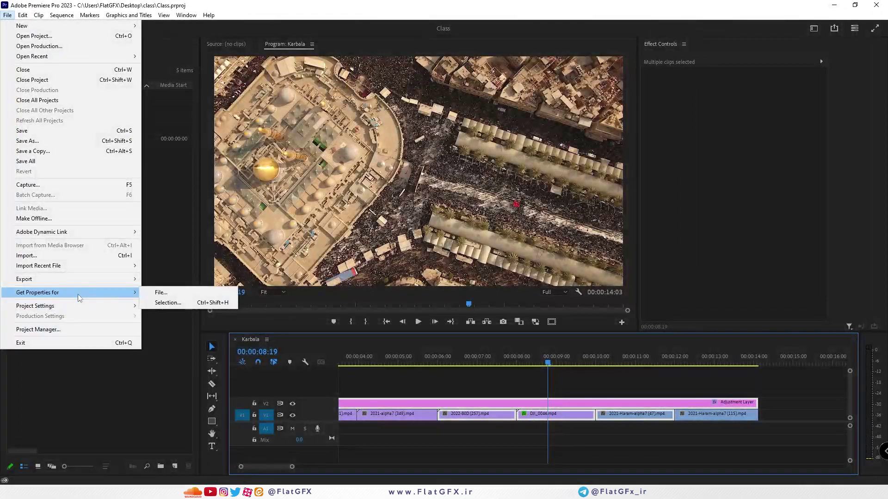
pyautogui.moveTo(71, 309)
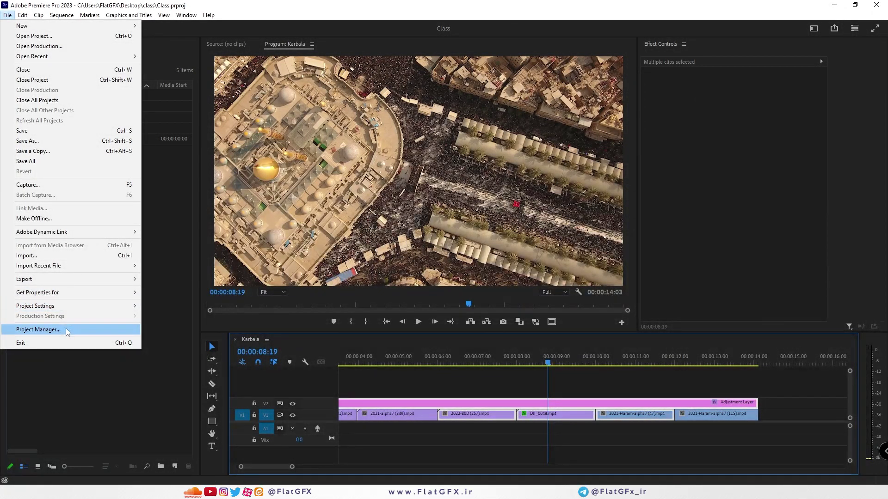
pyautogui.click(66, 330)
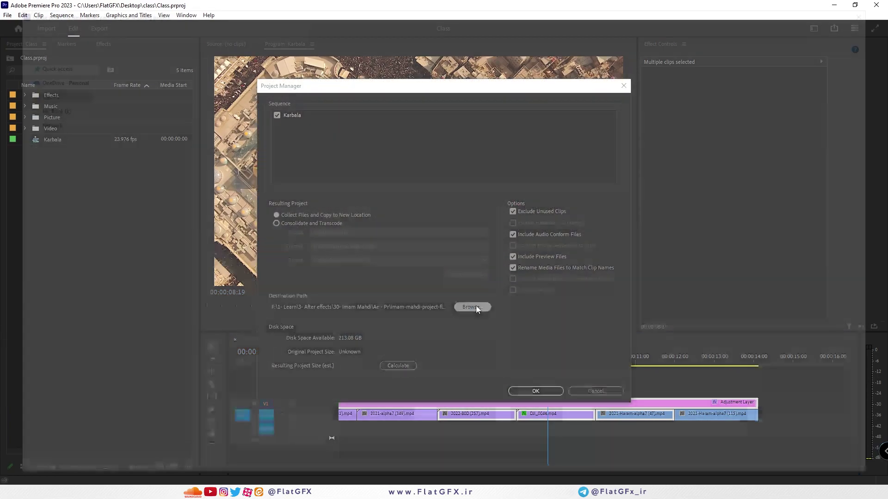
pyautogui.click(475, 306)
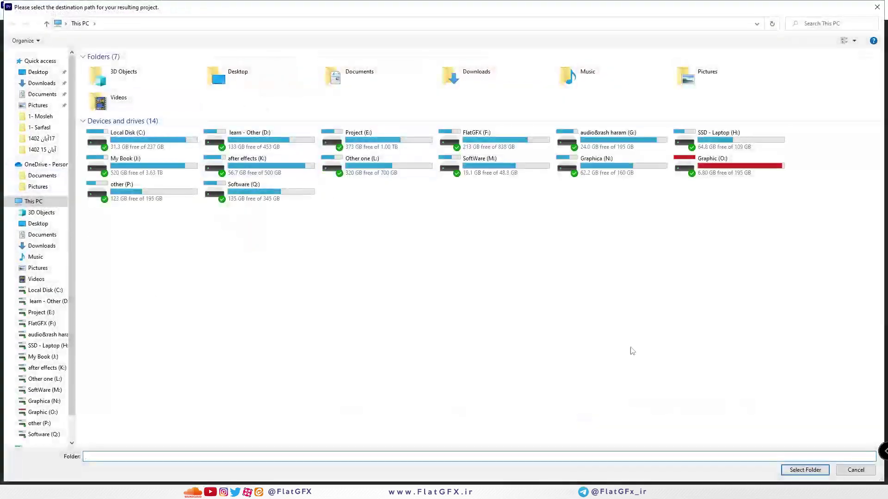
pyautogui.click(855, 470)
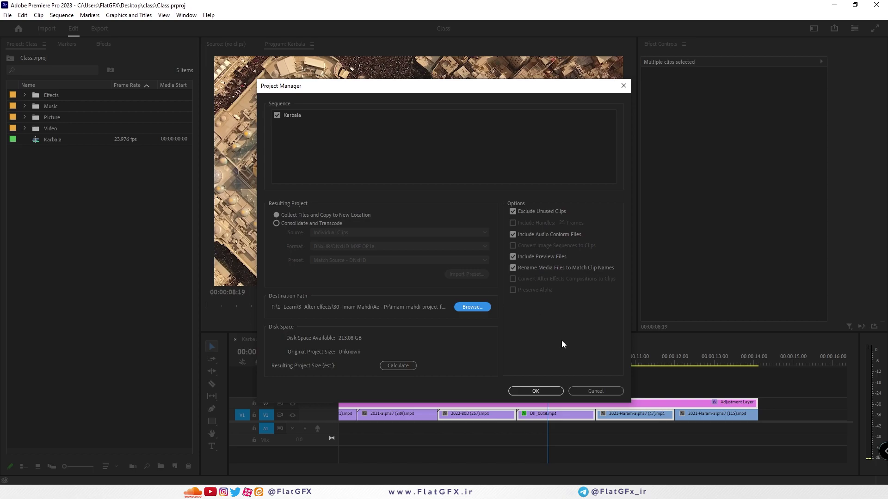
pyautogui.click(596, 391)
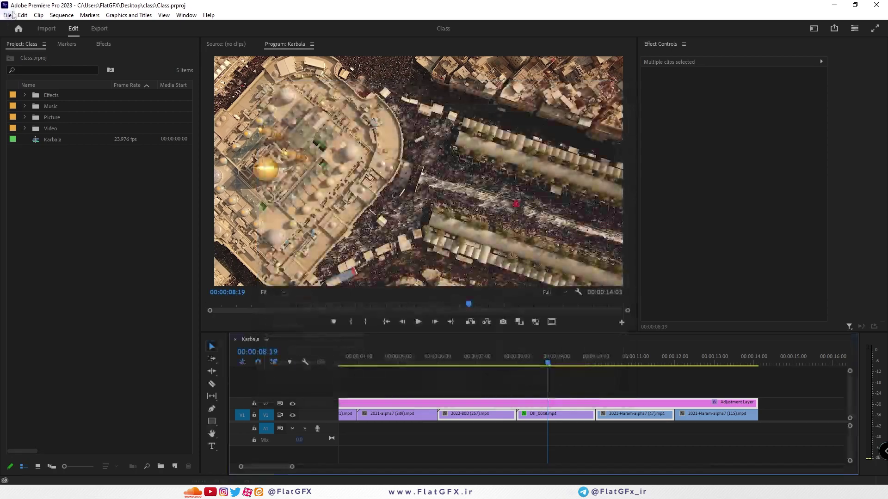
# Delete DJI_0046.mp4 and the adjustment layer from the Karbala timeline, and undo both deletions.
pyautogui.click(23, 15)
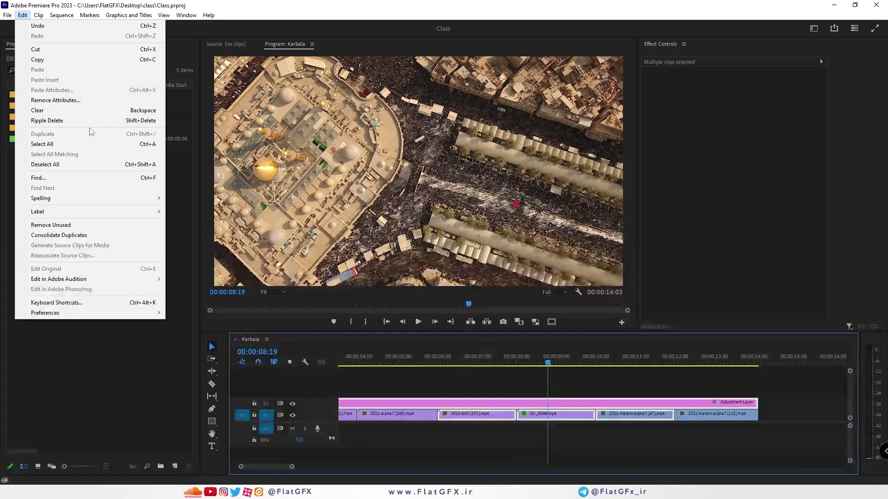
pyautogui.click(571, 382)
pyautogui.click(553, 418)
pyautogui.press('Delete')
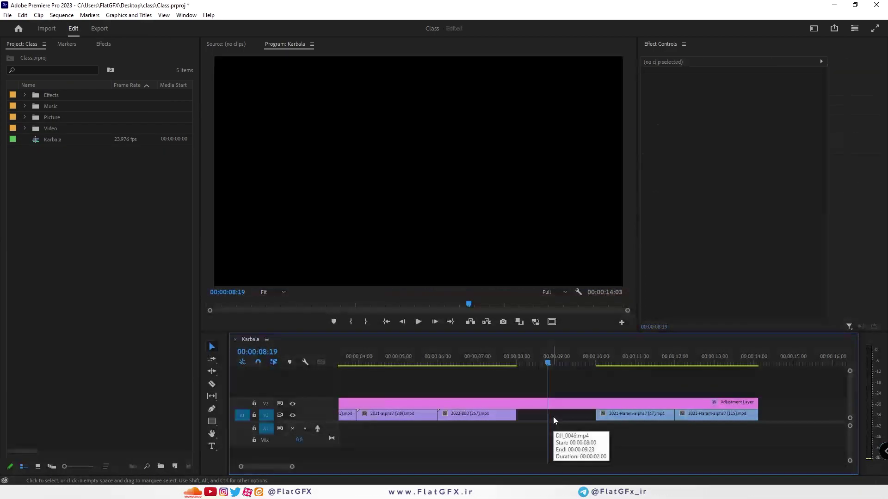
pyautogui.click(539, 405)
pyautogui.press('Delete')
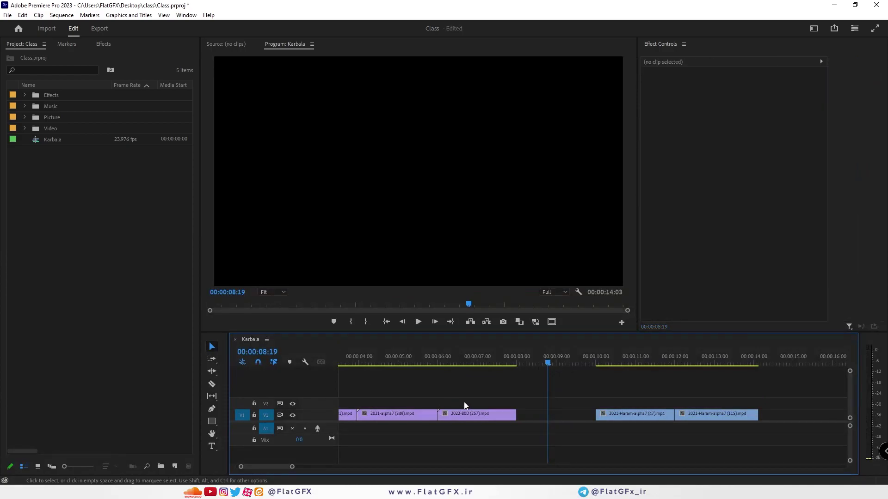
pyautogui.hotkey('ctrl', 'z')
pyautogui.hotkey('ctrl', 'z')
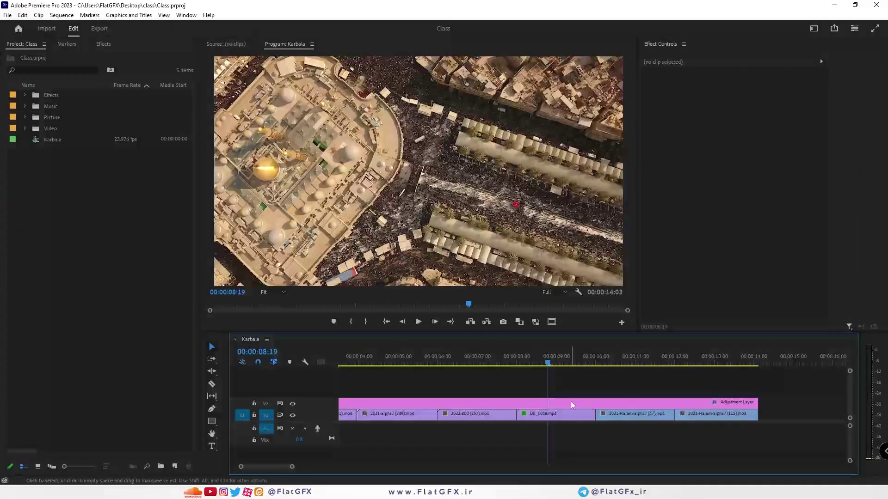
# Delete the adjustment layer, and close the gap made by shifting the two 2021-Haram-alpha7 clips later in the Karbala timeline.
pyautogui.click(562, 414)
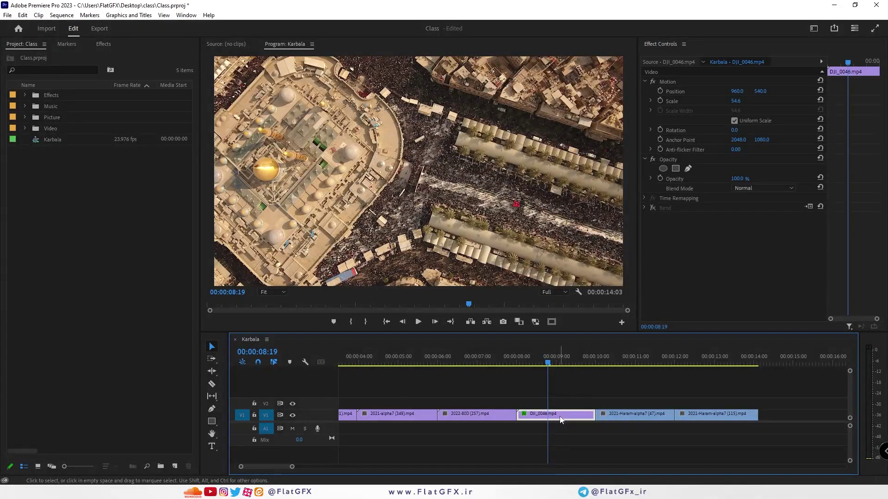
pyautogui.moveTo(696, 396); pyautogui.dragTo(659, 414)
pyautogui.click(601, 414)
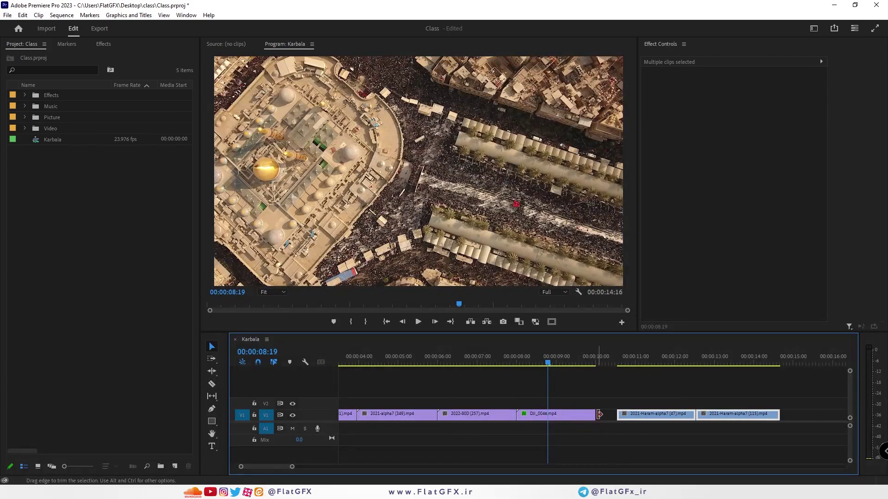
pyautogui.press('Delete')
# Ripple delete the DJI_0046.mp4 clip from the Karbala timeline and undo the removal.
pyautogui.click(579, 417)
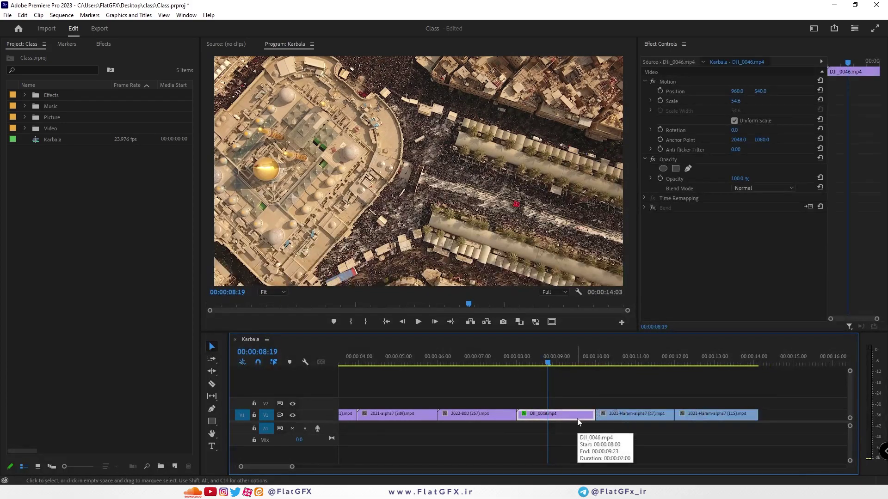
pyautogui.click(23, 14)
pyautogui.click(85, 121)
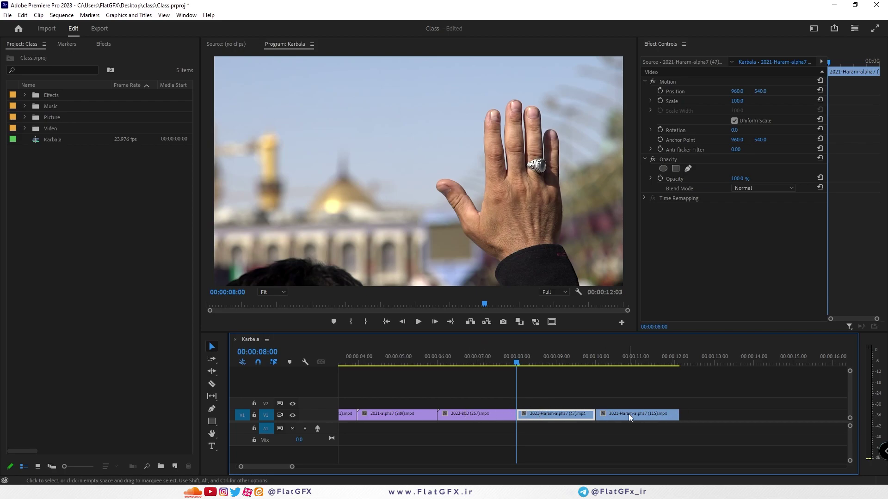
pyautogui.hotkey('ctrl', 'z')
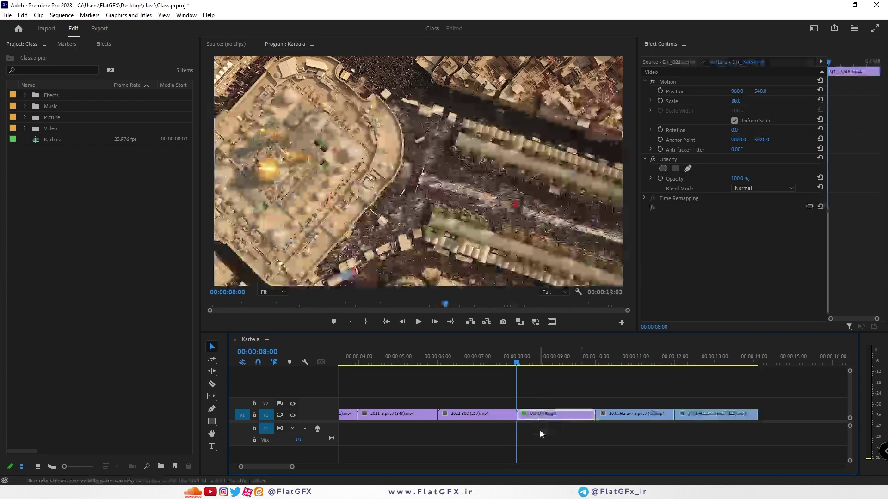
# Compare Ripple Delete with ordinary deletion on the DJI_0046.mp4 clip, undoing each removal.
pyautogui.rightClick(539, 415)
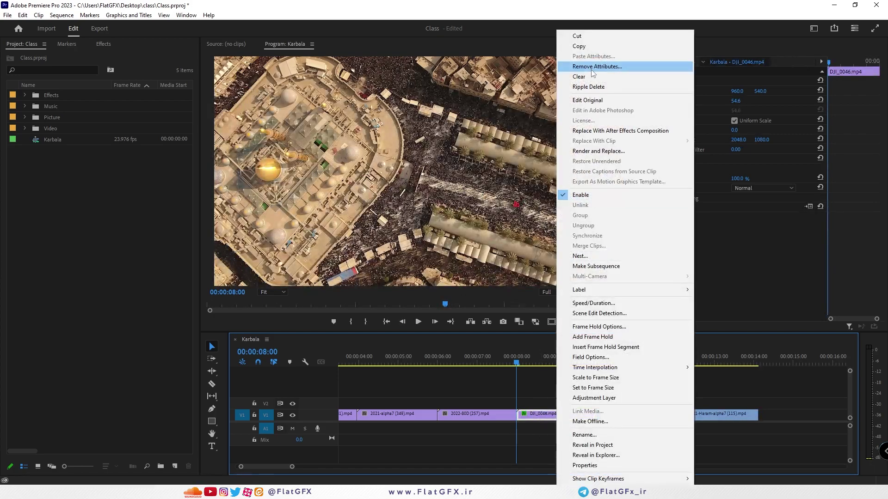
pyautogui.click(534, 388)
pyautogui.hotkey('shift', 'Delete')
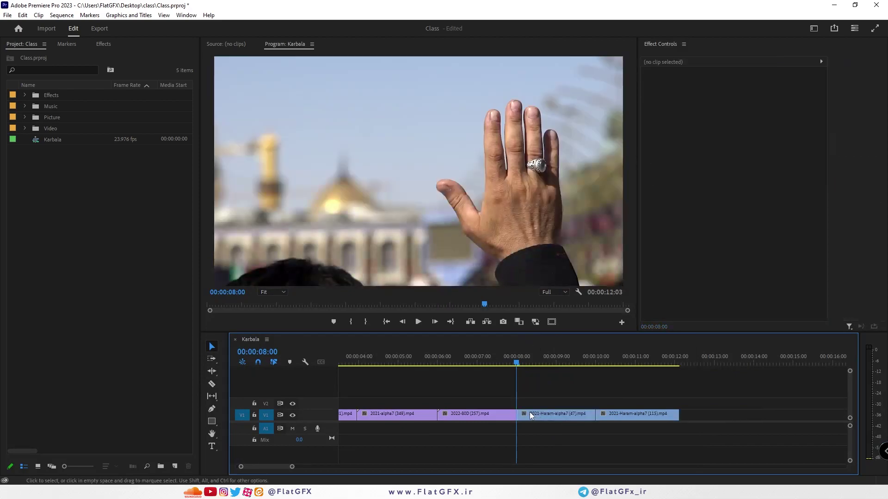
pyautogui.hotkey('ctrl', 'z')
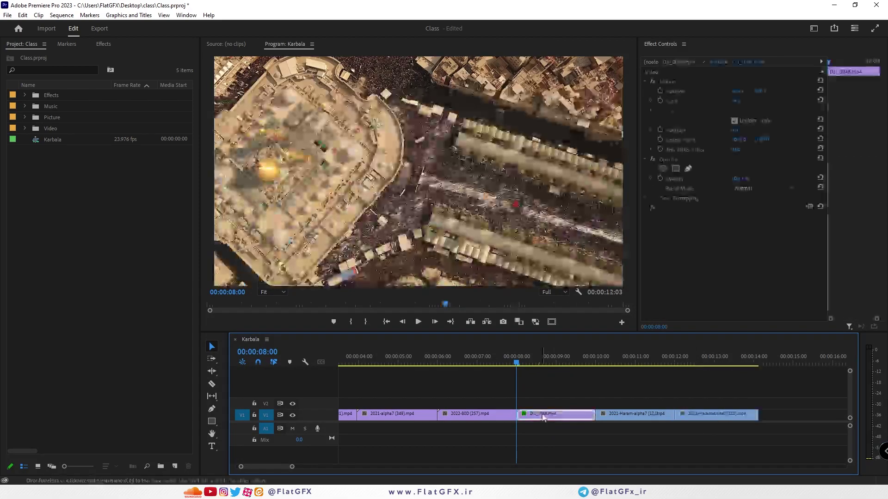
pyautogui.press('Delete')
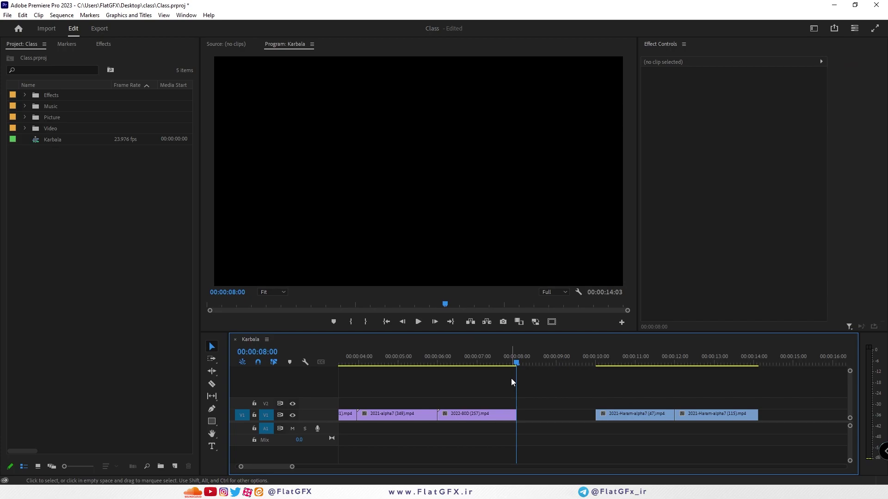
pyautogui.hotkey('ctrl', 'z')
# Select all clips in the Karbala timeline with the Select All command.
pyautogui.click(22, 16)
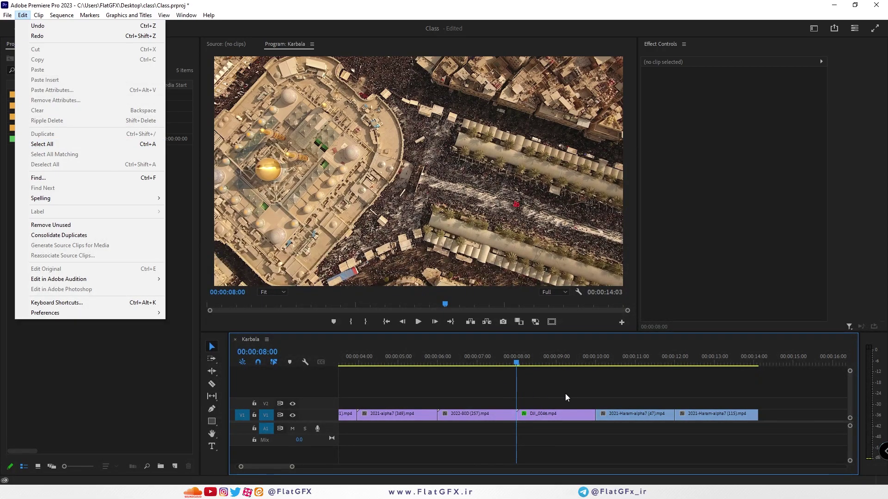
pyautogui.press('Escape')
pyautogui.click(38, 15)
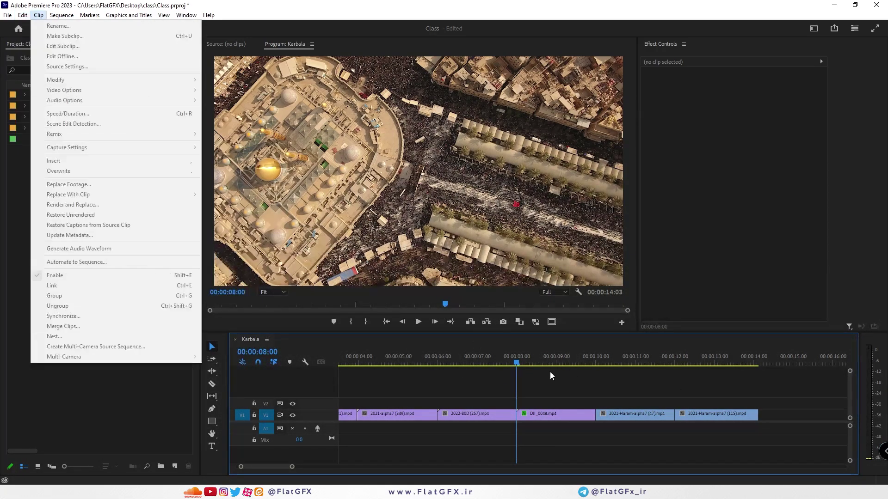
pyautogui.click(254, 340)
pyautogui.click(39, 15)
pyautogui.moveTo(22, 15)
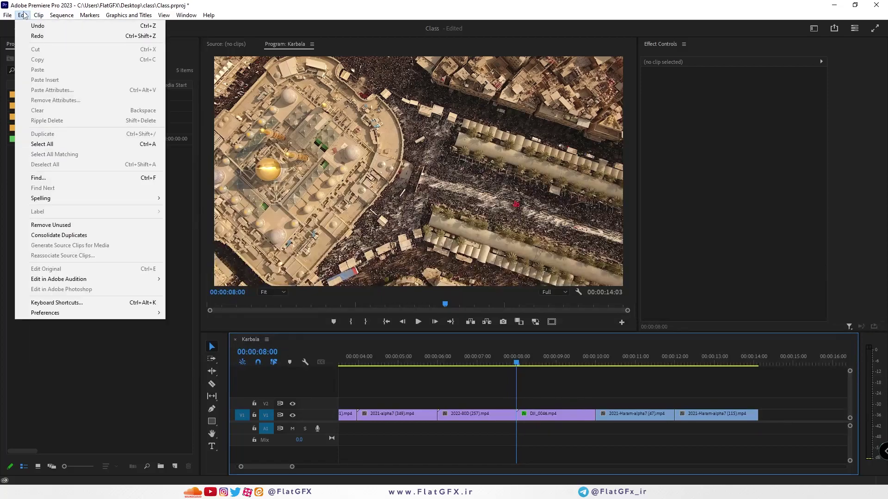
pyautogui.click(59, 144)
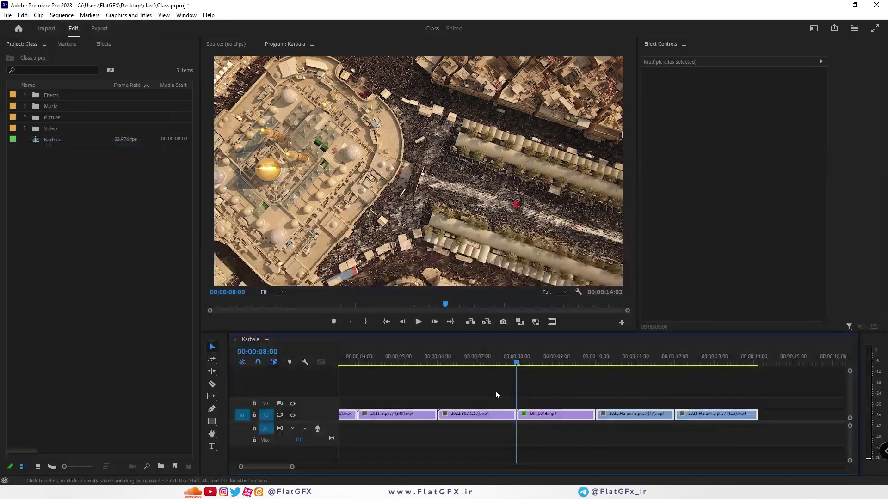
# Select all items in the Project panel and deselect them again.
pyautogui.click(65, 164)
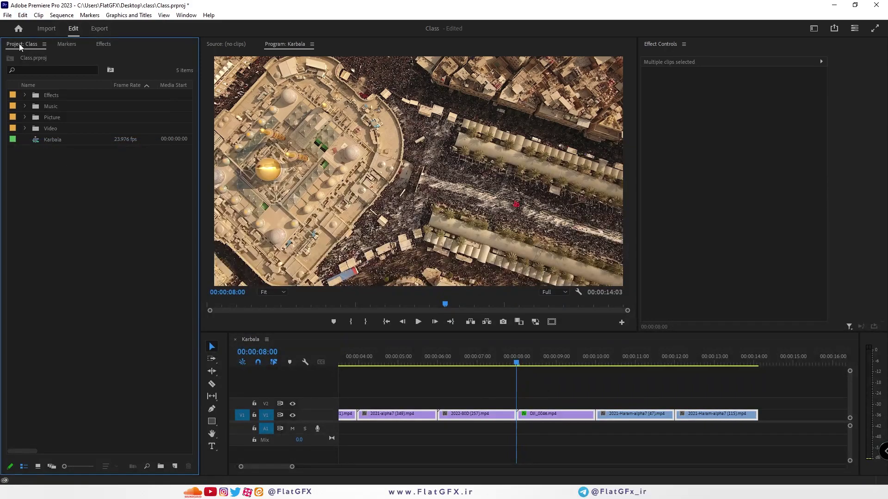
pyautogui.click(23, 15)
pyautogui.click(67, 147)
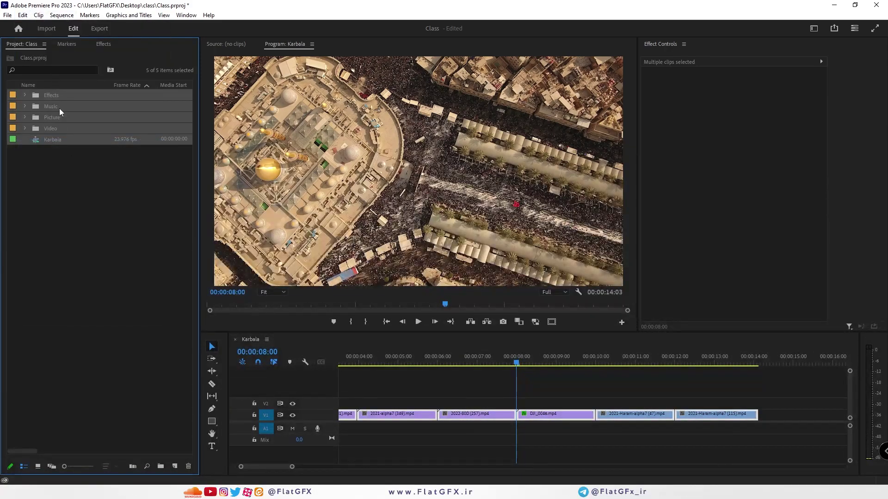
pyautogui.click(23, 18)
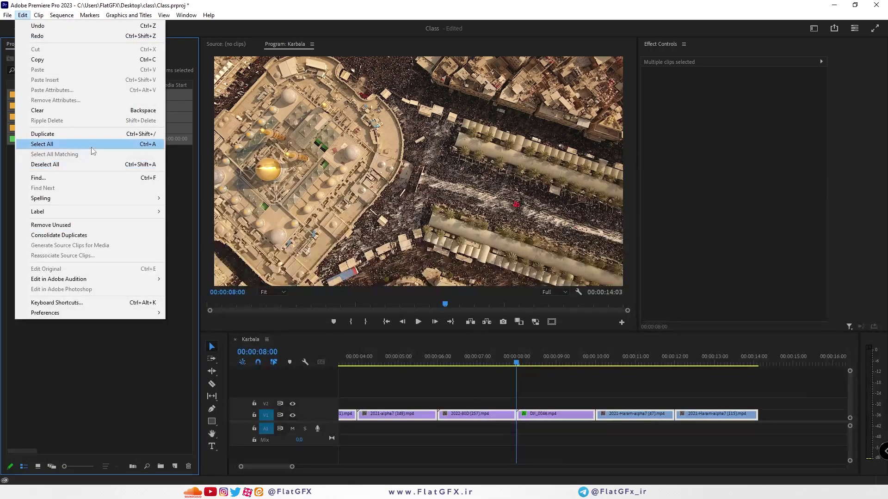
pyautogui.click(78, 165)
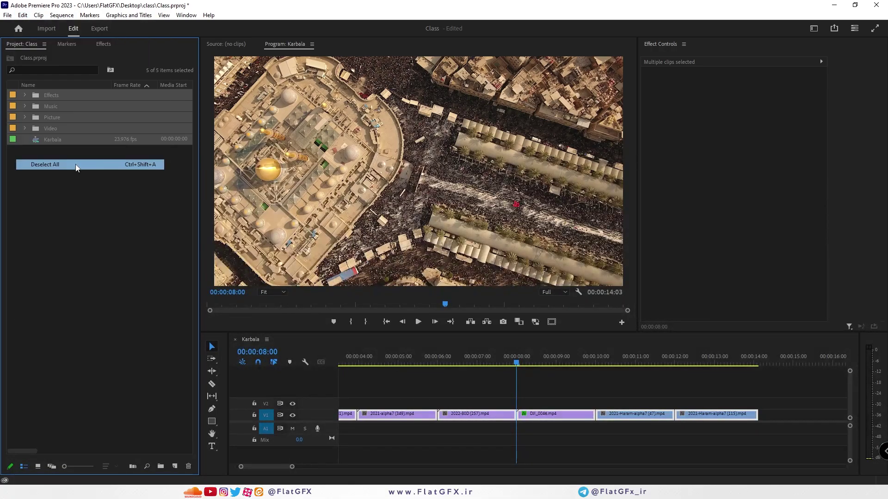
# Remove the unused items from the Class project with the Remove Unused command.
pyautogui.click(20, 16)
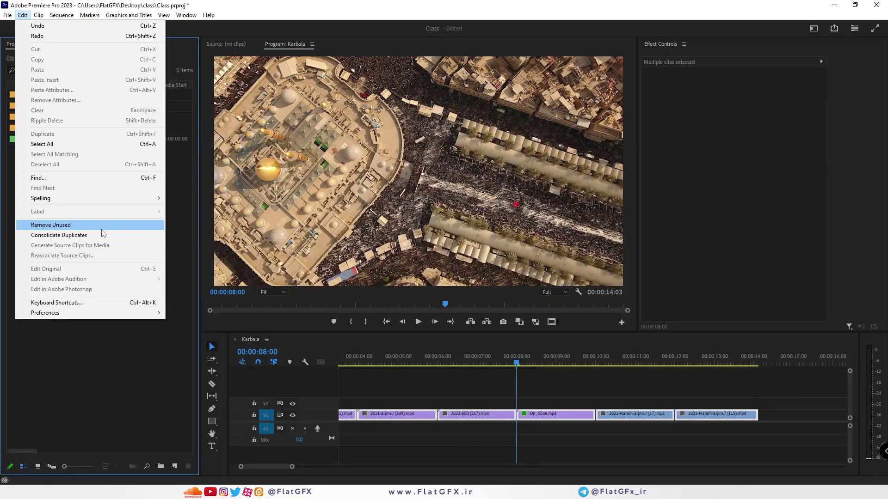
pyautogui.click(103, 365)
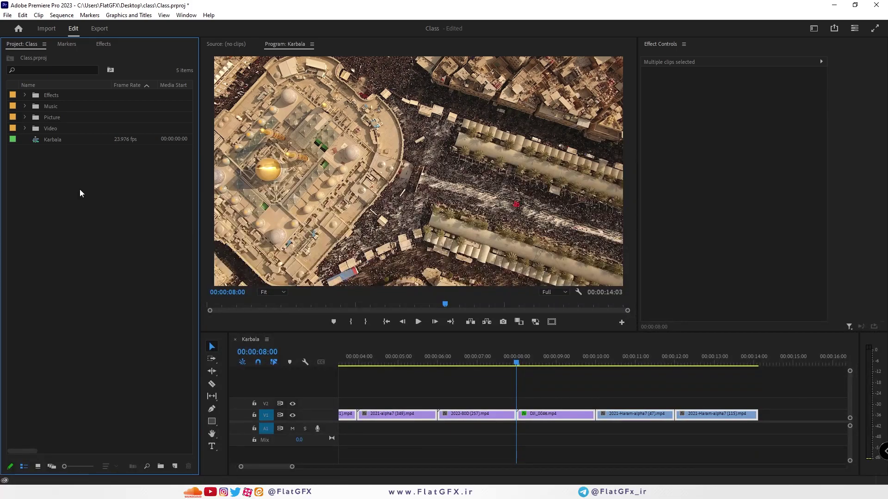
pyautogui.click(22, 16)
pyautogui.click(68, 226)
# Compare the full Karbala sequence with the contents of the Video, Picture, Music and Effects bins.
pyautogui.click(64, 107)
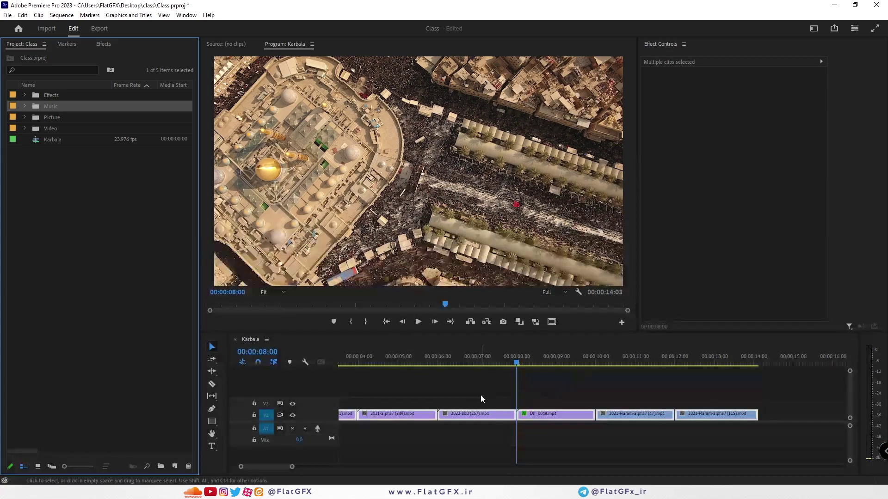
pyautogui.click(266, 469)
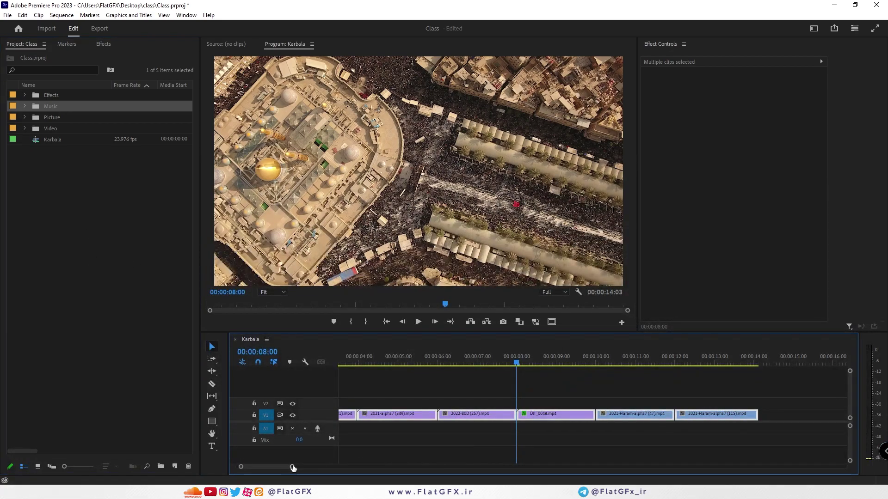
pyautogui.moveTo(292, 467); pyautogui.dragTo(405, 466)
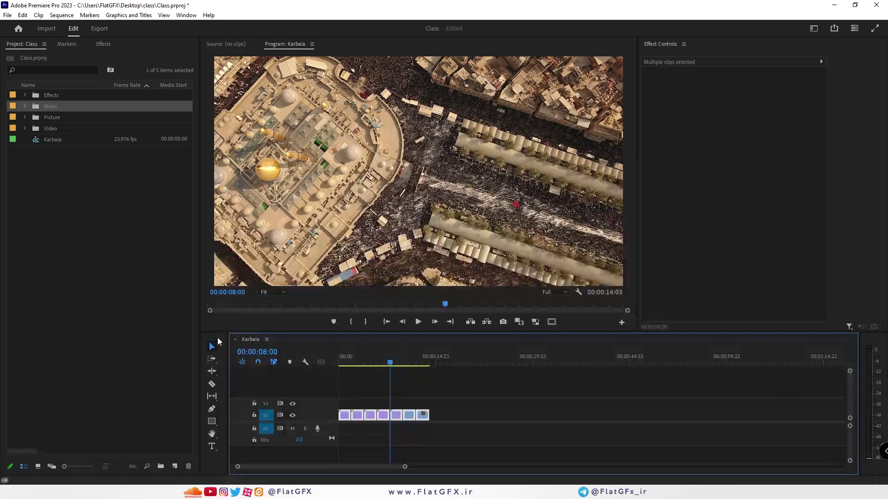
pyautogui.moveTo(480, 398); pyautogui.dragTo(351, 431)
pyautogui.click(24, 129)
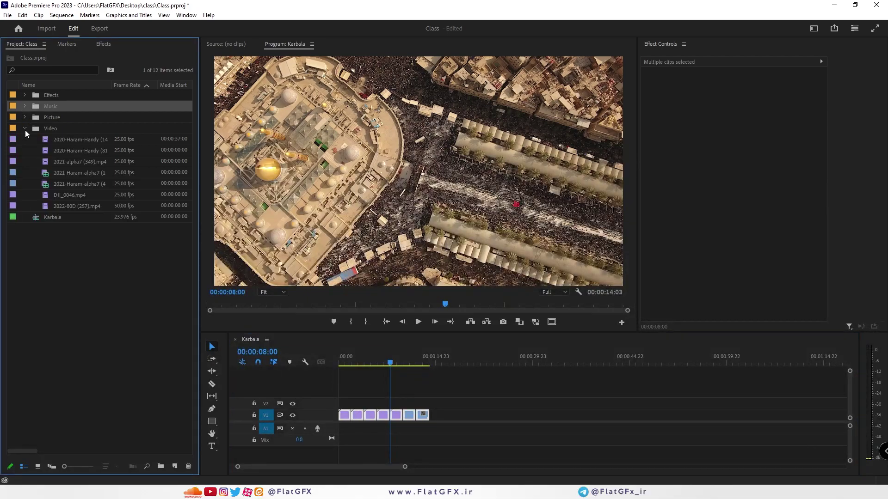
pyautogui.click(49, 130)
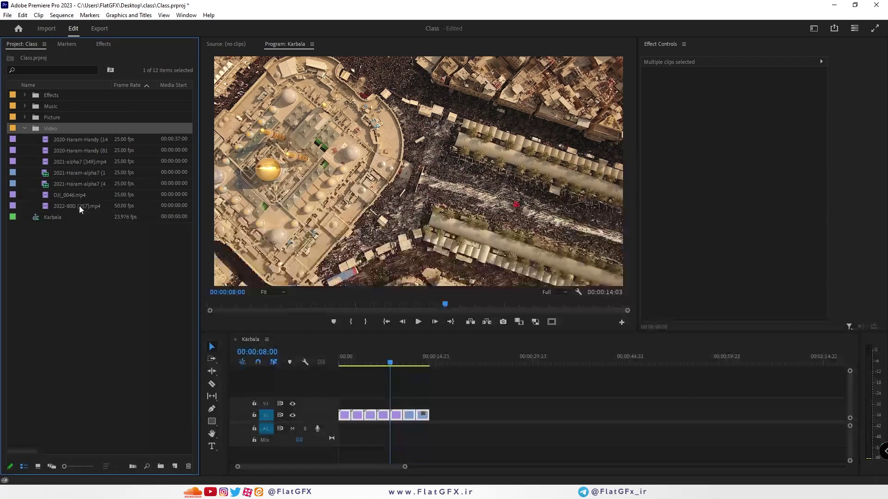
pyautogui.click(52, 119)
pyautogui.click(25, 106)
pyautogui.click(24, 95)
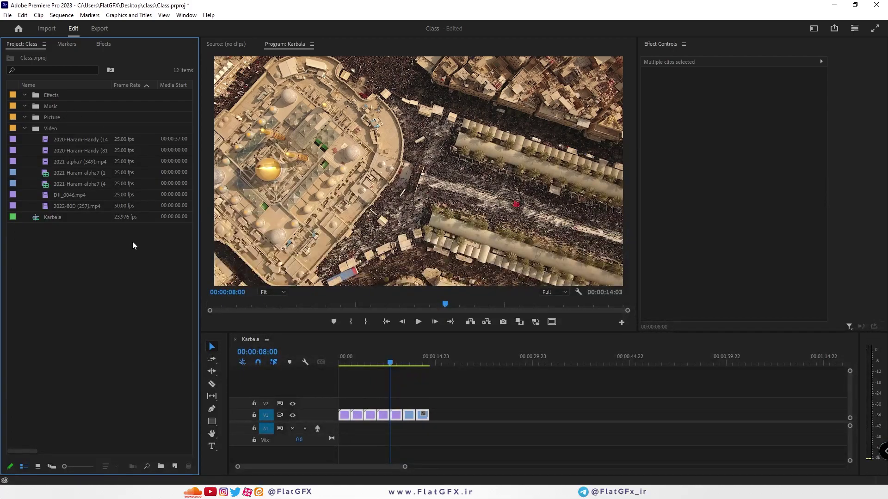
# Undo the removal of the unused items and collapse the Effects, Music, Picture and Video bins.
pyautogui.hotkey('ctrl', 'z')
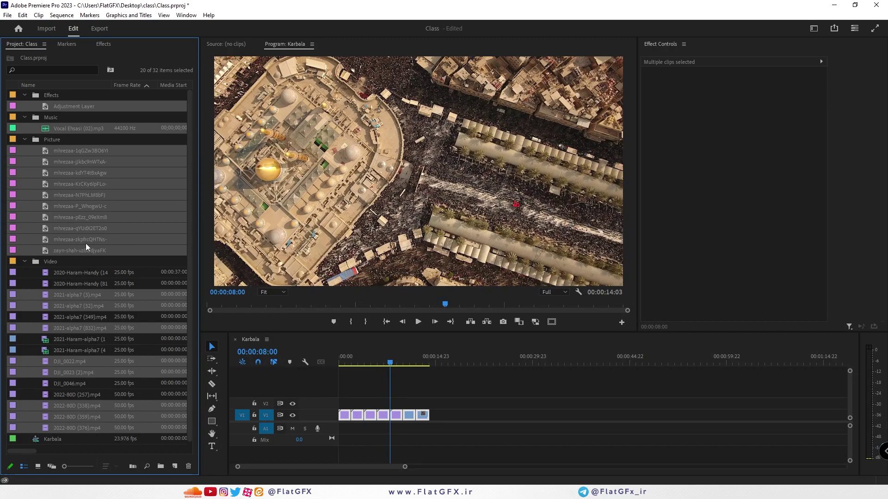
pyautogui.click(25, 94)
pyautogui.click(25, 106)
pyautogui.click(25, 117)
pyautogui.click(26, 129)
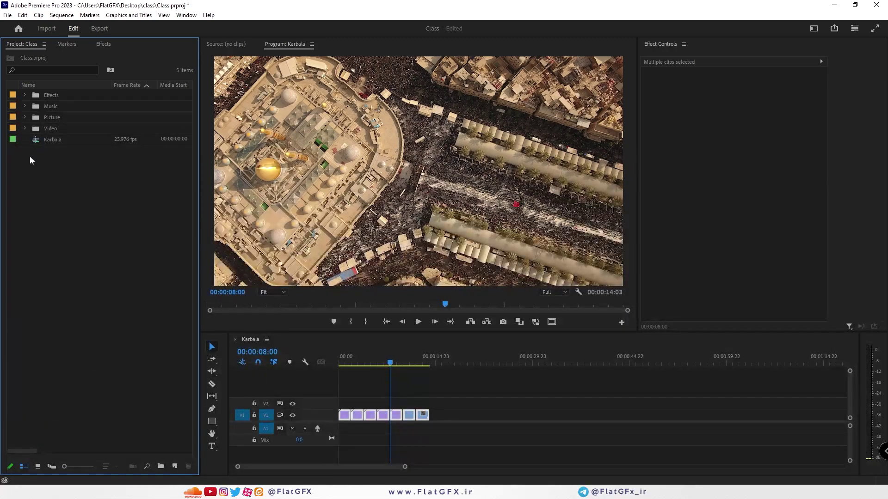
# Examine the Keyboard Shortcuts window, including the key map and the Application command list with its assigned shortcuts.
pyautogui.click(23, 15)
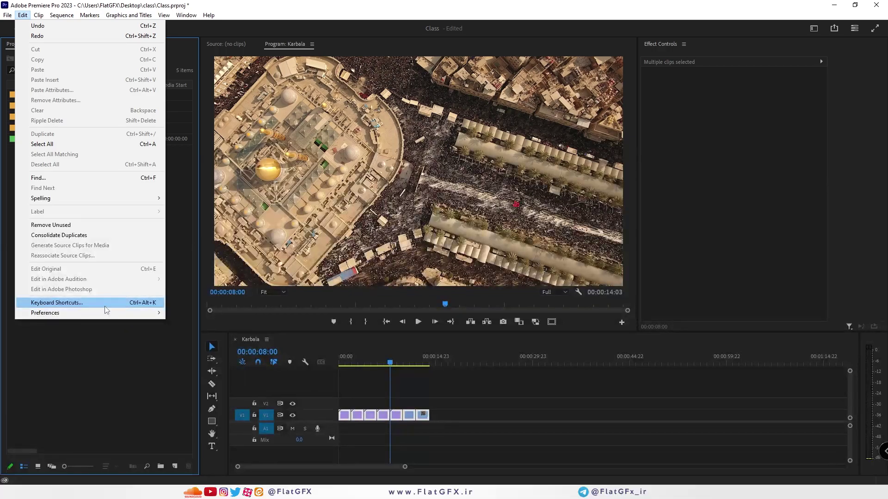
pyautogui.click(77, 306)
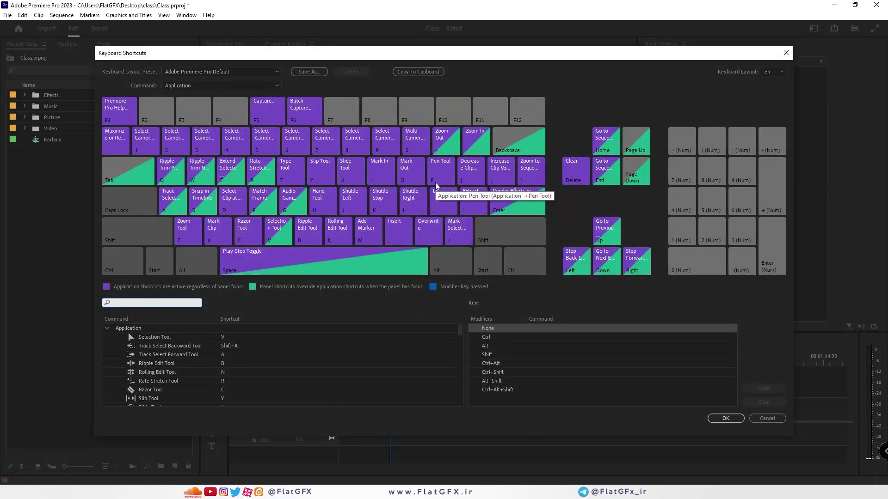
pyautogui.scroll(-4, 167, 350)
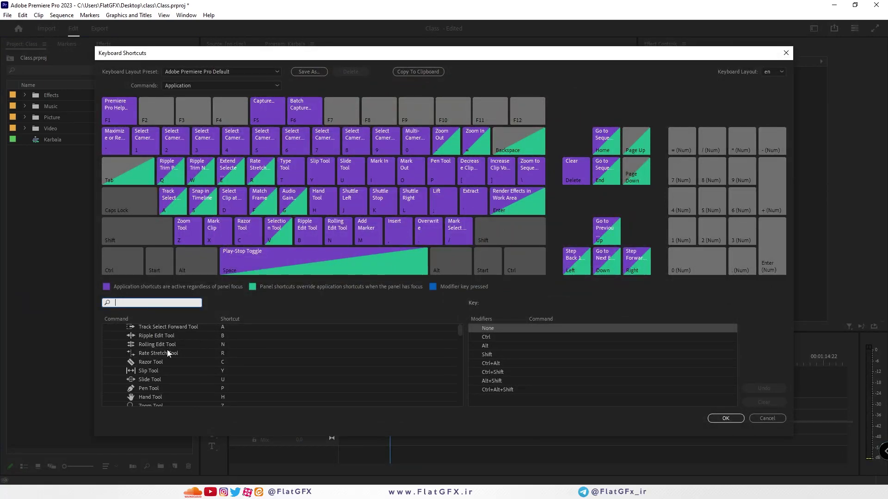
pyautogui.moveTo(459, 328)
pyautogui.mouseDown()
pyautogui.moveTo(457, 404)
pyautogui.moveTo(466, 381)
pyautogui.moveTo(468, 401)
pyautogui.moveTo(460, 386)
pyautogui.moveTo(469, 358)
pyautogui.mouseUp()
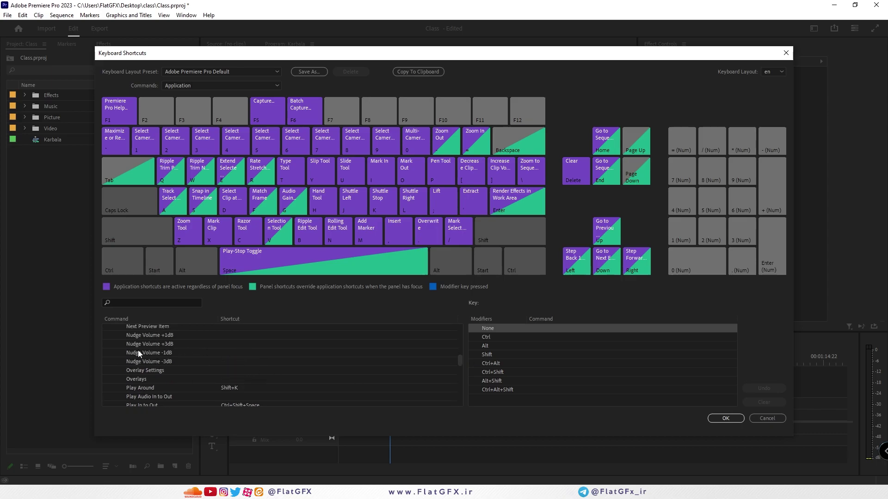
pyautogui.moveTo(453, 359); pyautogui.dragTo(460, 333)
pyautogui.click(231, 332)
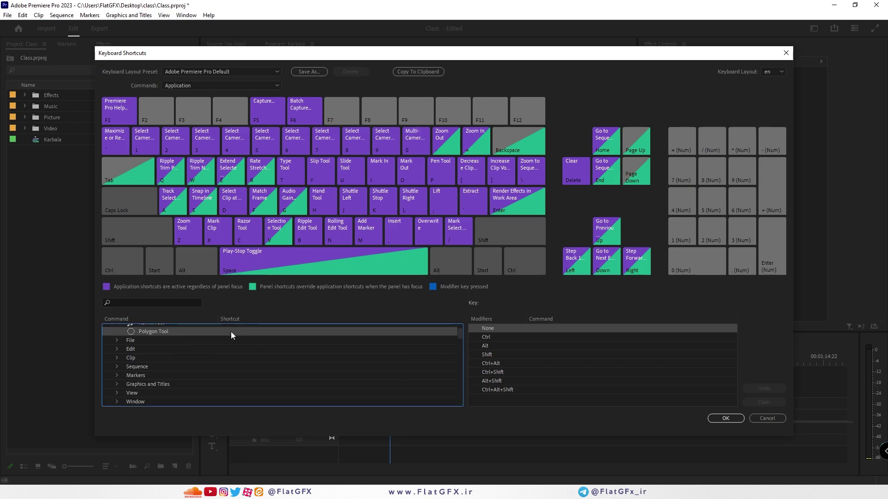
pyautogui.scroll(2, 156, 337)
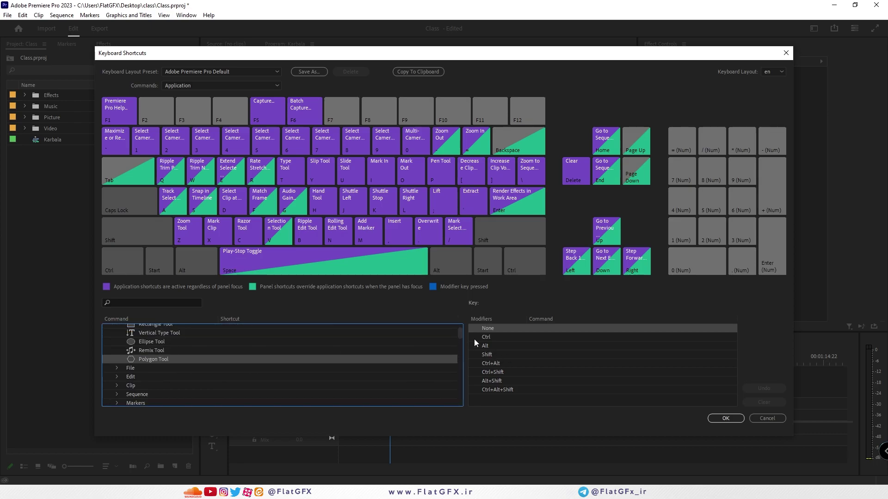
pyautogui.moveTo(460, 331); pyautogui.dragTo(463, 318)
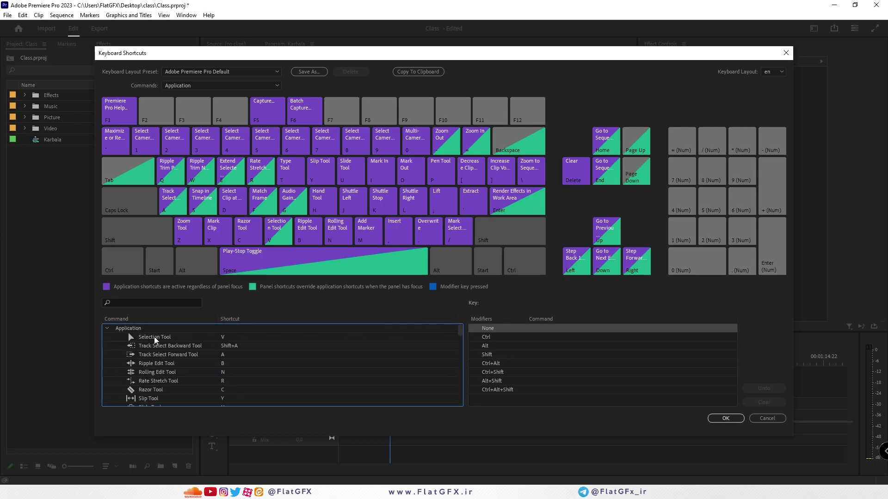
# Try assigning Ctrl+Shift+T as the Selection Tool's shortcut and remove the assignment again.
pyautogui.click(225, 337)
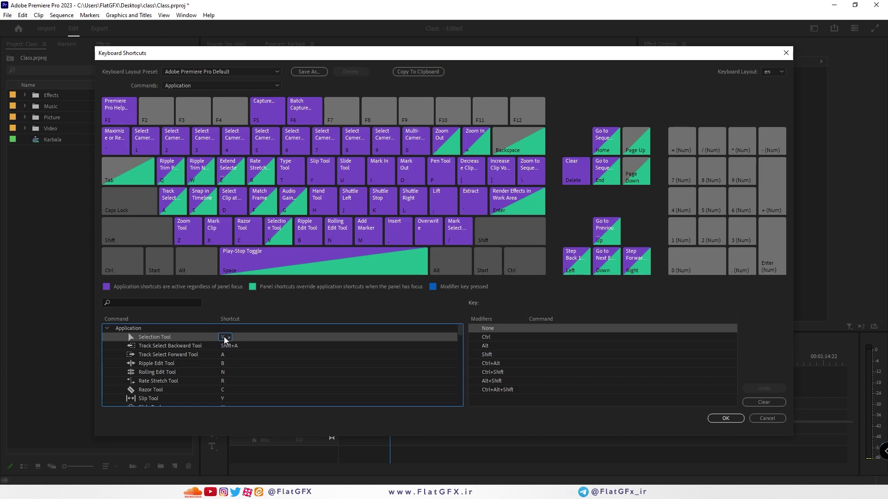
pyautogui.click(229, 339)
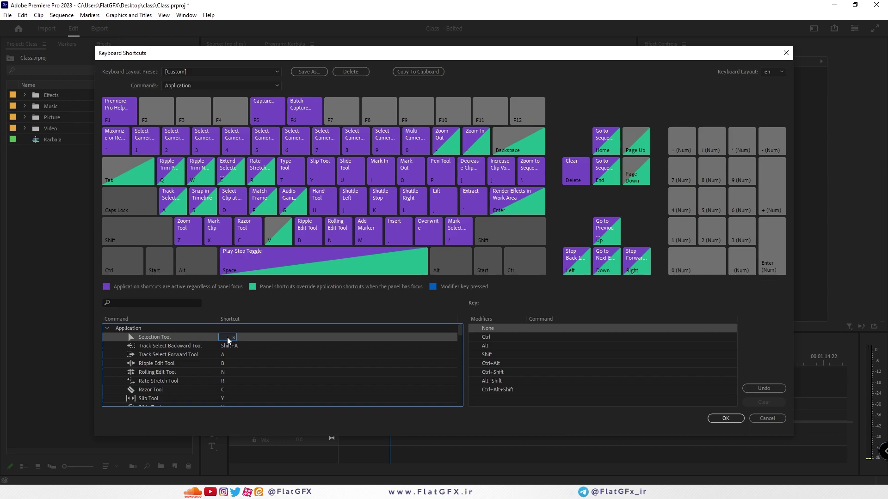
pyautogui.hotkey('ctrl', 'shift')
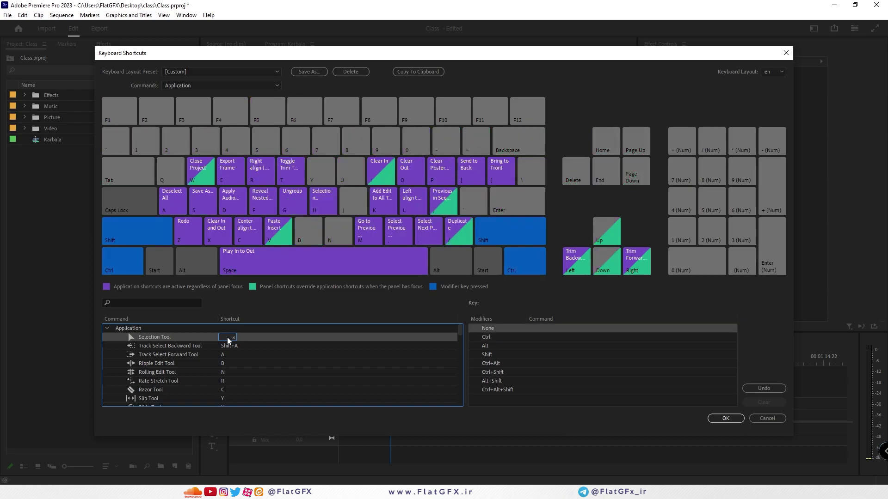
pyautogui.hotkey('ctrl', 'shift', 't')
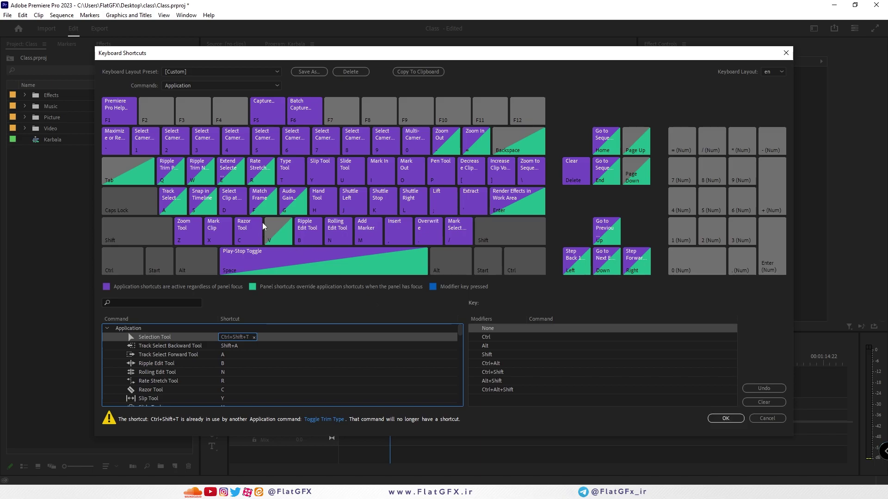
pyautogui.click(254, 337)
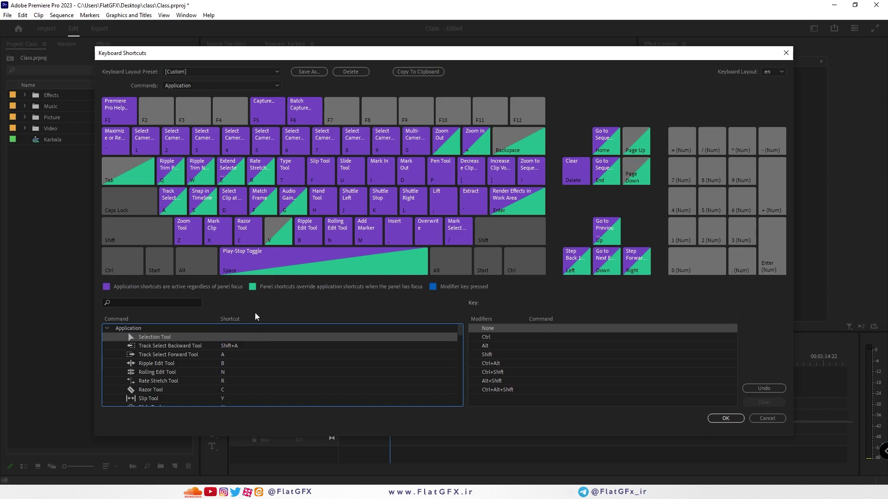
# Review the available keyboard layout presets and leave the Keyboard Shortcuts window without saving the changes.
pyautogui.click(243, 73)
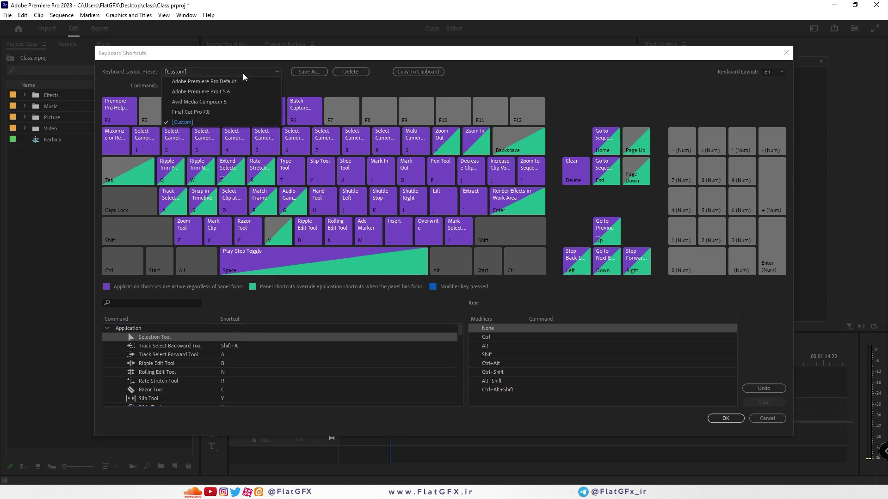
pyautogui.click(214, 73)
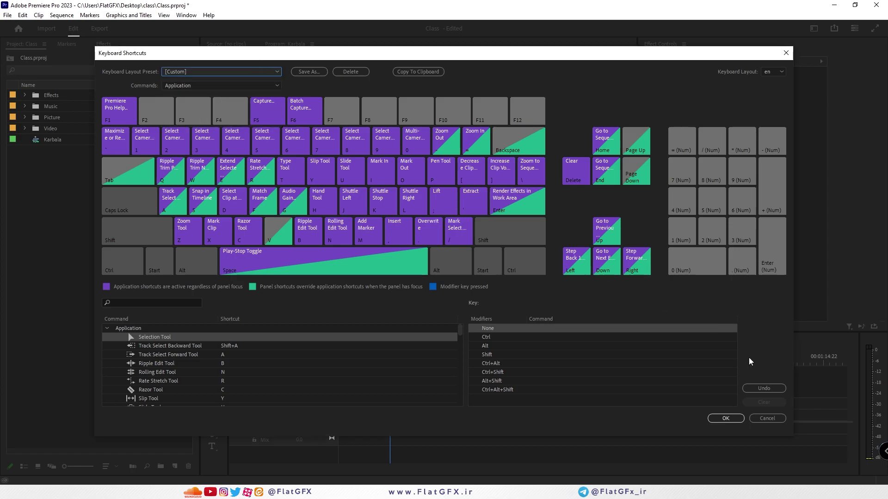
pyautogui.press('ctrl')
pyautogui.click(180, 74)
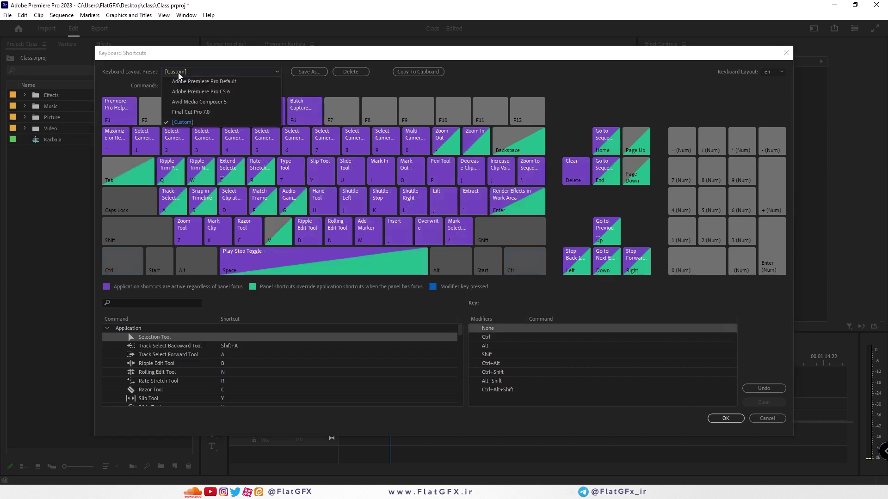
pyautogui.click(200, 83)
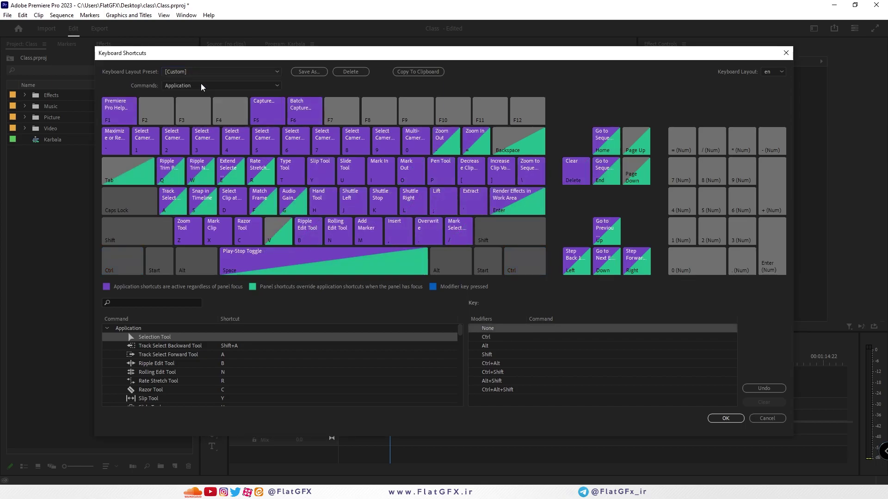
pyautogui.click(767, 419)
# Select the last three clips in the Karbala timeline, examine the Clip commands available for them, and deselect the clips.
pyautogui.click(23, 15)
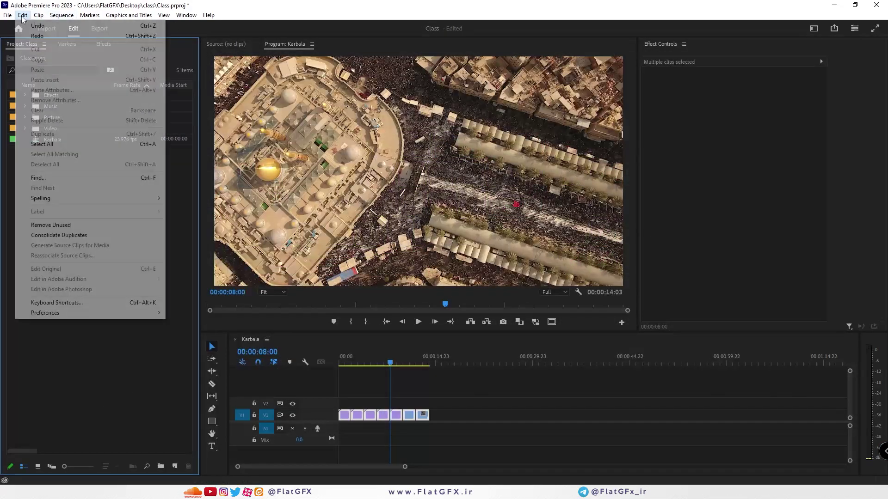
pyautogui.moveTo(38, 16)
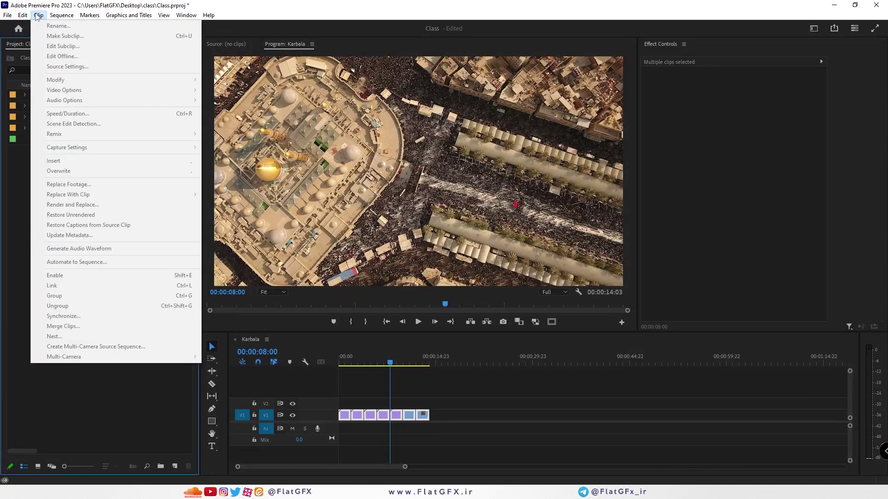
pyautogui.click(462, 404)
pyautogui.moveTo(480, 393); pyautogui.dragTo(399, 422)
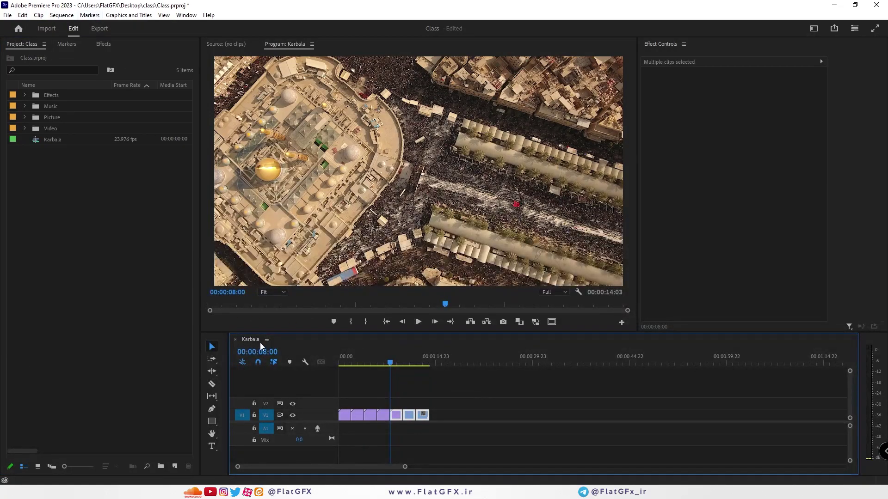
pyautogui.moveTo(431, 403); pyautogui.dragTo(391, 421)
pyautogui.click(40, 17)
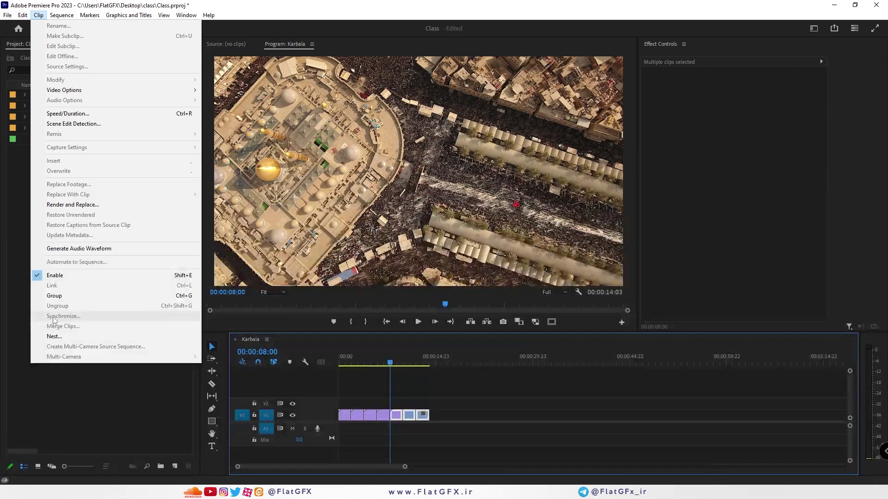
pyautogui.click(422, 381)
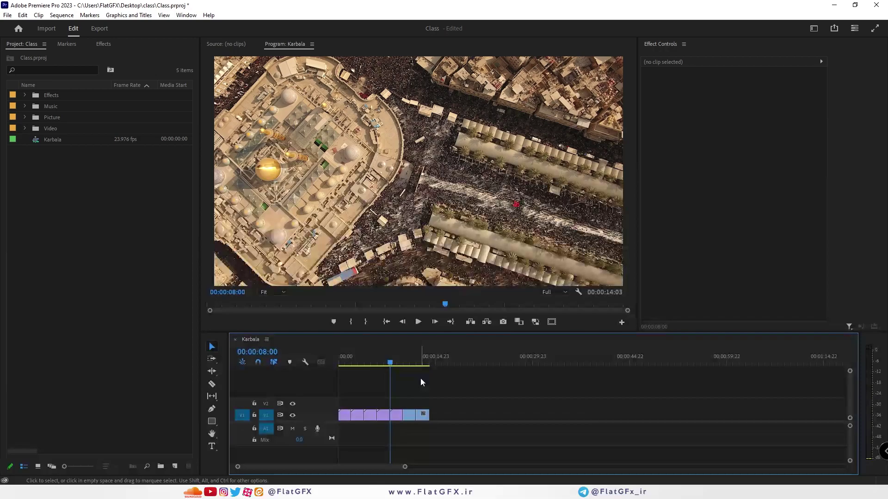
# Add both 2021-Haram-alpha7 clips from the Video bin to the Karbala timeline, leaving a gap after the existing clips.
pyautogui.moveTo(438, 361); pyautogui.dragTo(445, 362)
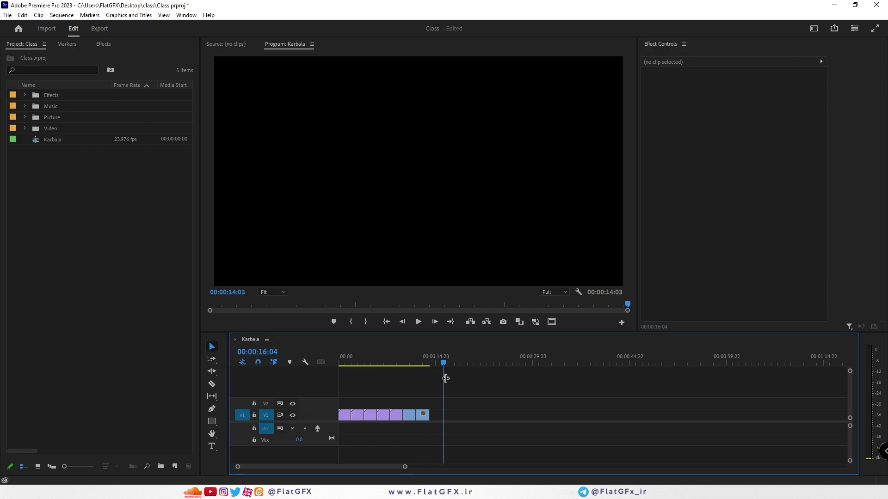
pyautogui.click(24, 129)
pyautogui.click(59, 142)
pyautogui.keyDown('shift'); pyautogui.click(80, 149); pyautogui.keyUp('shift')
pyautogui.moveTo(80, 149)
pyautogui.mouseDown()
pyautogui.moveTo(550, 429)
pyautogui.moveTo(566, 396)
pyautogui.moveTo(74, 132)
pyautogui.moveTo(539, 394)
pyautogui.moveTo(564, 429)
pyautogui.moveTo(69, 142)
pyautogui.mouseUp()
pyautogui.click(78, 208)
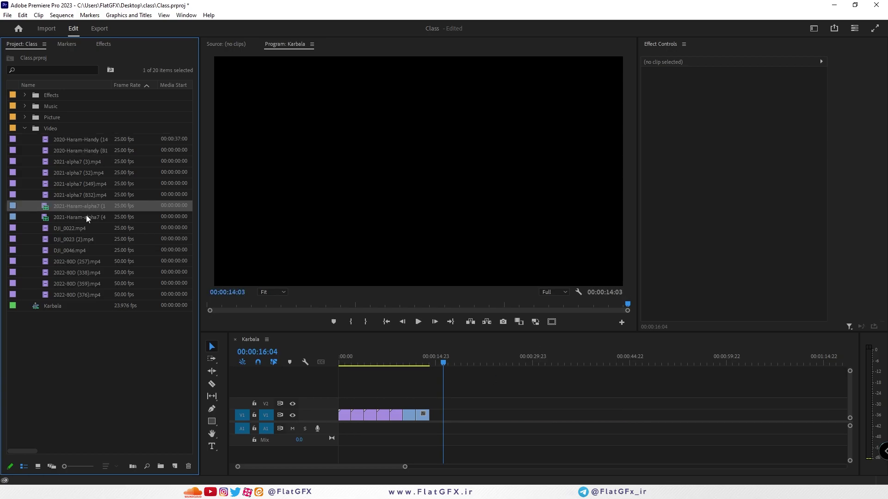
pyautogui.keyDown('shift'); pyautogui.click(86, 215); pyautogui.keyUp('shift')
pyautogui.moveTo(88, 212); pyautogui.dragTo(600, 456)
# Stack the 2021-Haram-alpha7 (47).mp4 clip on V2 above the (10) clip, select both, and preview the frame at 00:00:26:09.
pyautogui.click(594, 430)
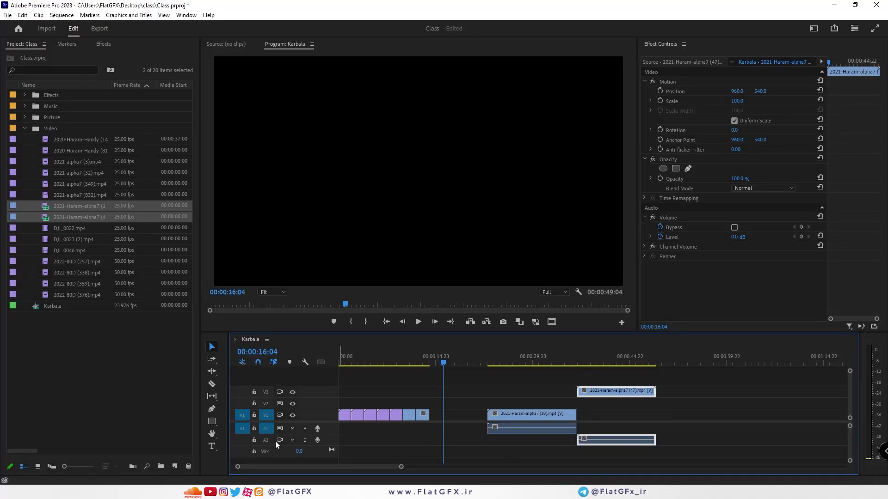
pyautogui.moveTo(606, 392); pyautogui.dragTo(526, 409)
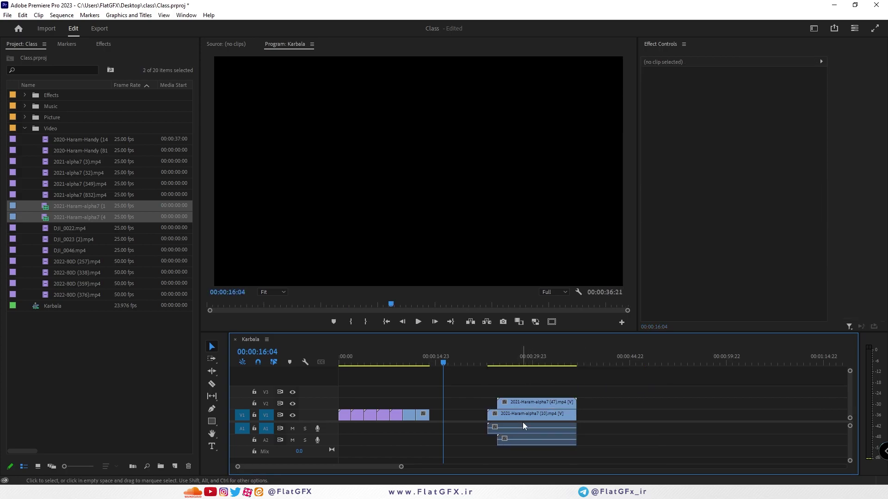
pyautogui.click(531, 418)
pyautogui.keyDown('shift'); pyautogui.click(529, 405); pyautogui.keyUp('shift')
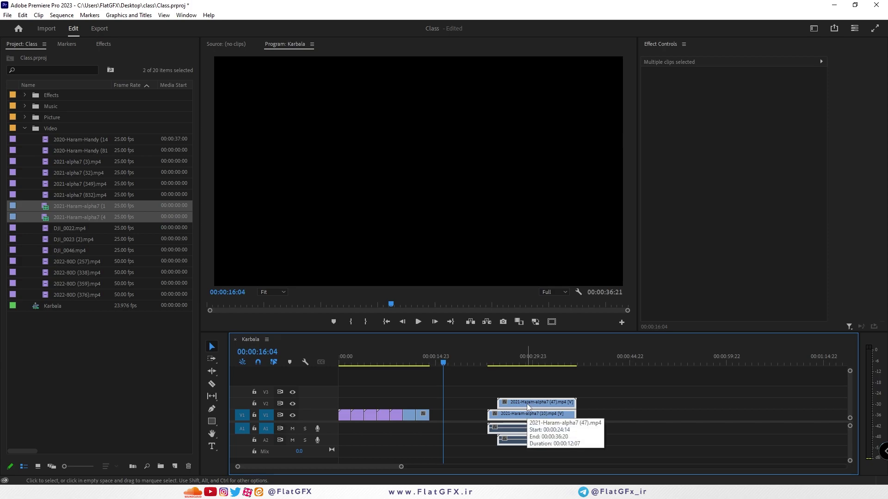
pyautogui.click(504, 381)
pyautogui.moveTo(492, 362); pyautogui.dragTo(552, 437)
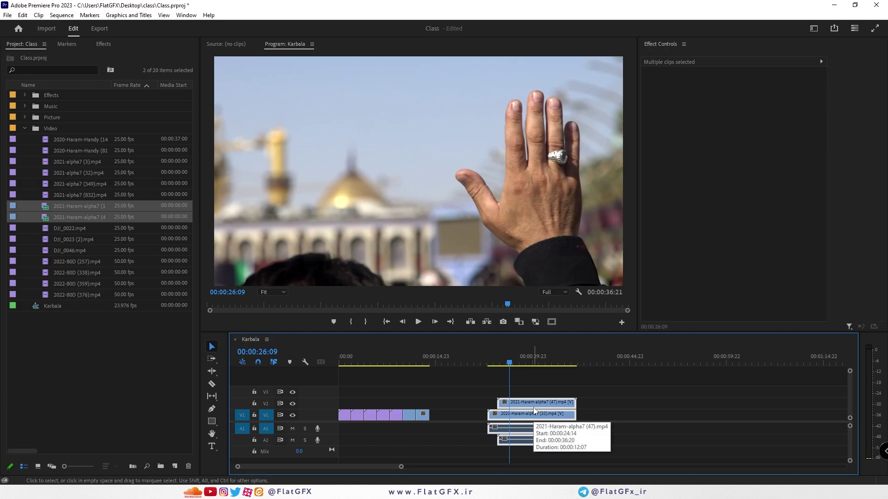
# Review synchronizing the two stacked clips by Audio with the Mix Down track channel, and cancel the Synchronize Clips dialog.
pyautogui.rightClick(534, 407)
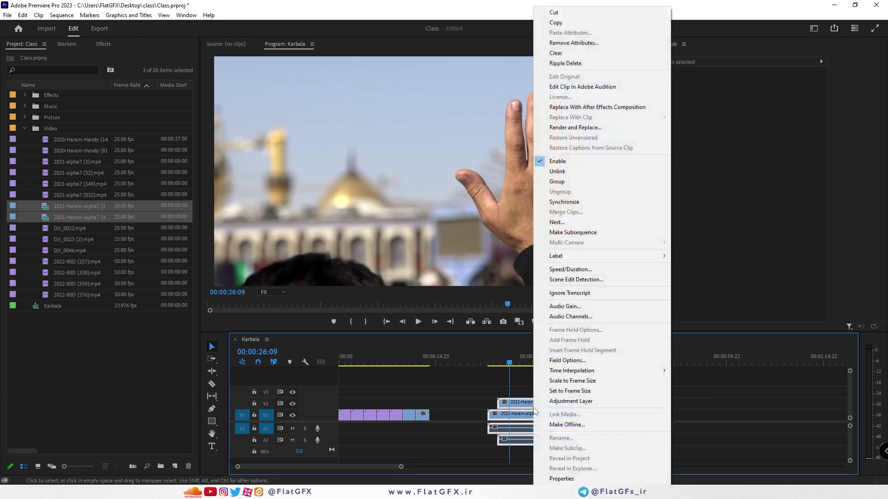
pyautogui.click(588, 203)
pyautogui.click(385, 267)
pyautogui.click(481, 266)
pyautogui.click(478, 290)
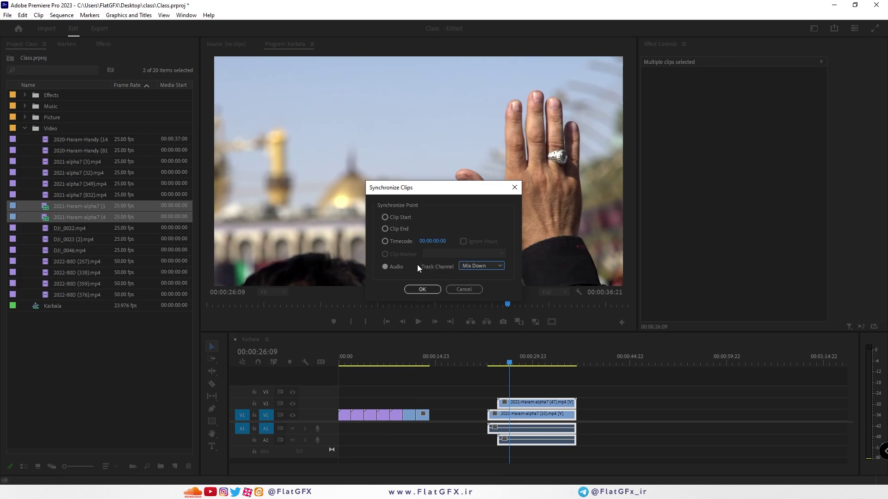
pyautogui.click(472, 290)
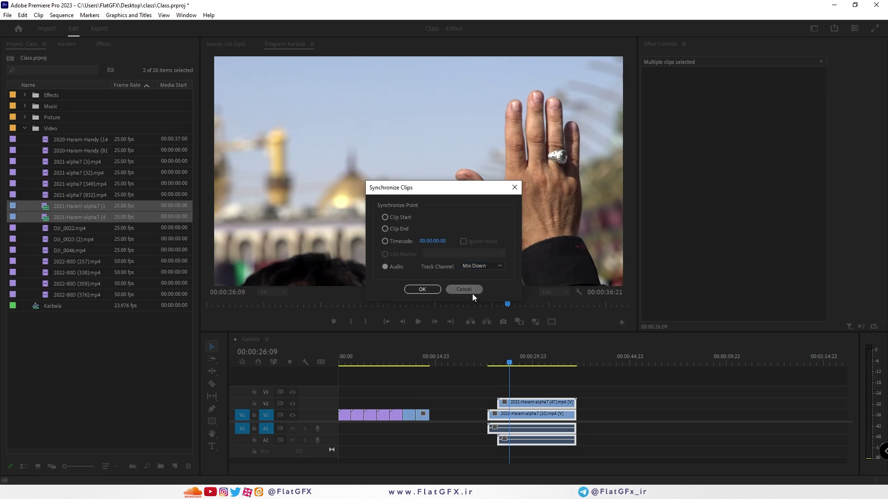
# Undo the last moves of 2021-Haram-alpha7 (47).mp4 to put it back on V1 after the (10) clip.
pyautogui.click(548, 375)
pyautogui.hotkey('ctrl', 'z')
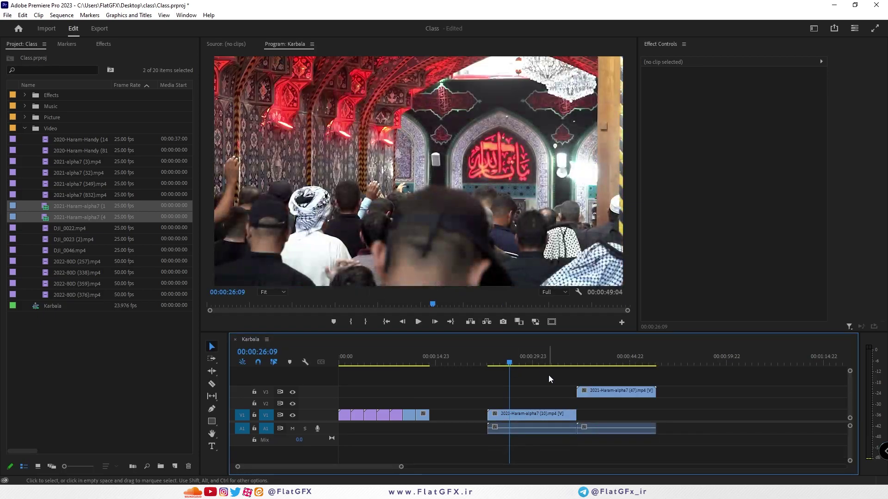
pyautogui.hotkey('ctrl', 'z')
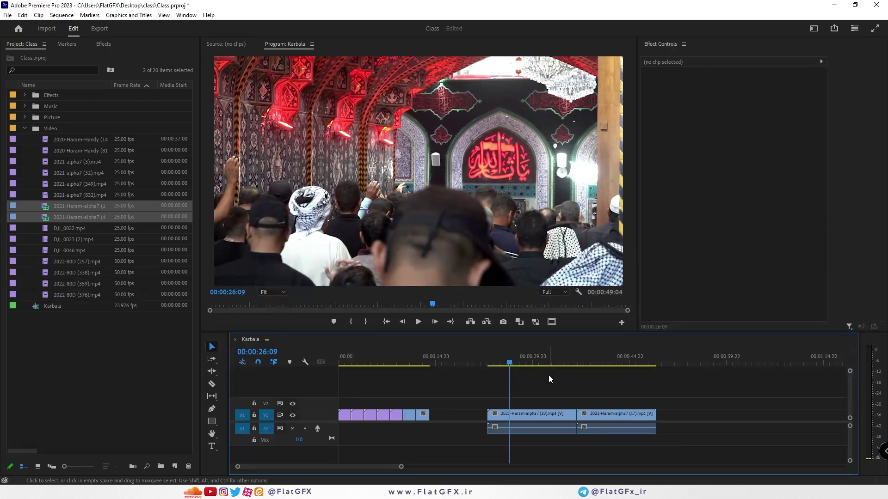
# Review the editing and clip commands available for the two 2021-Haram-alpha7 clips selected in the Video bin.
pyautogui.rightClick(51, 202)
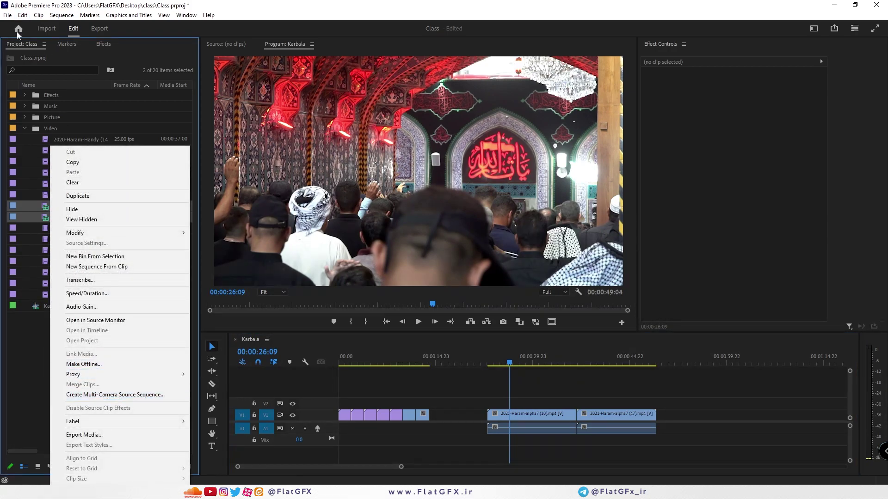
pyautogui.click(66, 5)
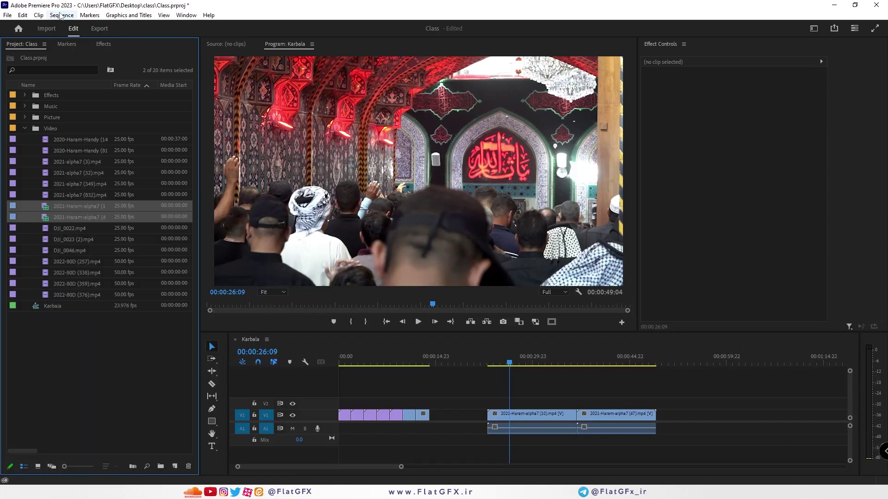
pyautogui.click(23, 15)
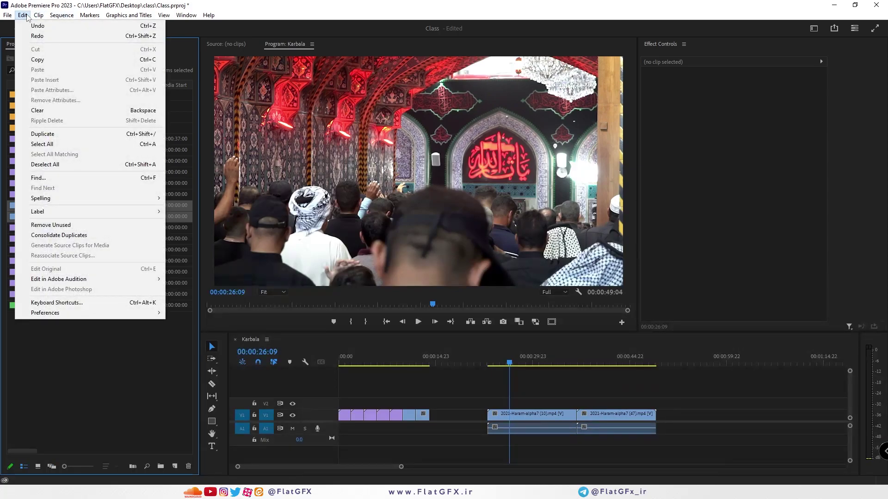
pyautogui.moveTo(39, 17)
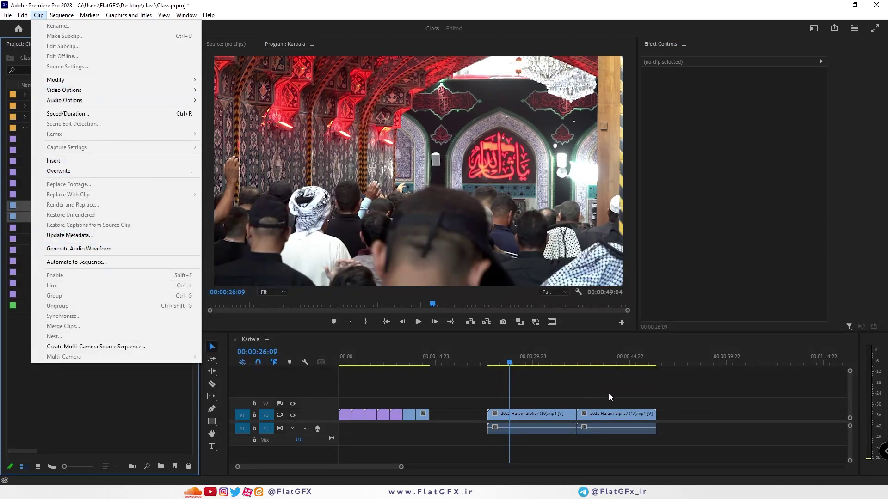
# Delete both 2021-Haram-alpha7 clips after the gap in the Karbala timeline and collapse the Video bin.
pyautogui.moveTo(607, 393); pyautogui.dragTo(522, 426)
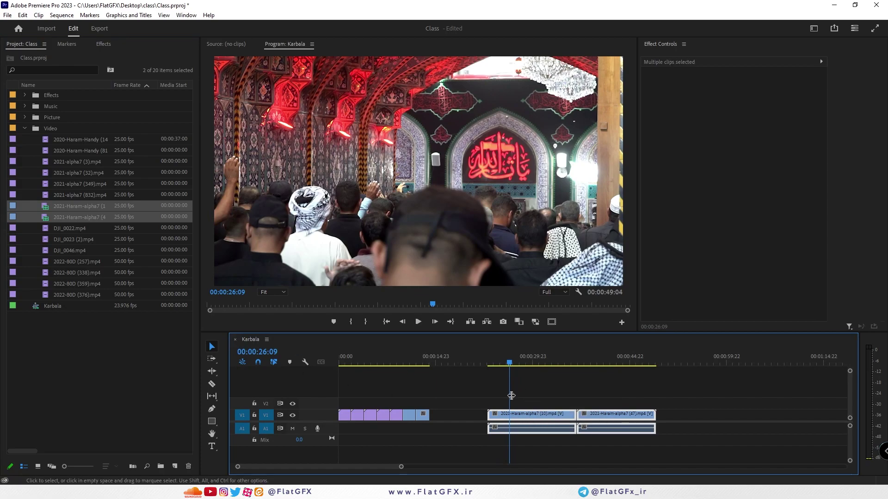
pyautogui.moveTo(441, 381); pyautogui.dragTo(385, 423)
pyautogui.moveTo(619, 394); pyautogui.dragTo(558, 435)
pyautogui.press('Delete')
pyautogui.click(25, 128)
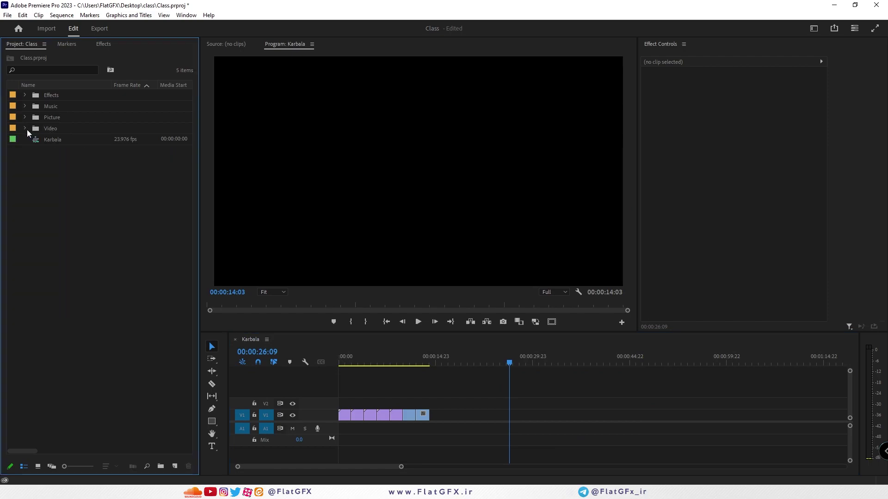
# Place the Adjustment Layer from the Effects bin on V2 above all the clips, select it, and preview the frame at 00:00:08:14.
pyautogui.click(25, 95)
pyautogui.moveTo(52, 106); pyautogui.dragTo(429, 402)
pyautogui.click(363, 403)
pyautogui.click(394, 360)
# Run Render Effects In to Out on the Karbala sequence and preview the frame at 00:00:02:22.
pyautogui.click(22, 15)
pyautogui.moveTo(64, 19)
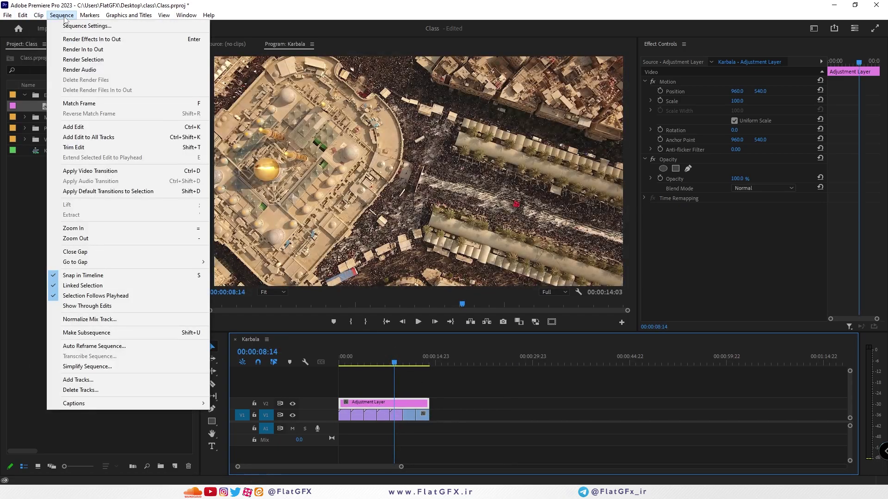
pyautogui.click(263, 340)
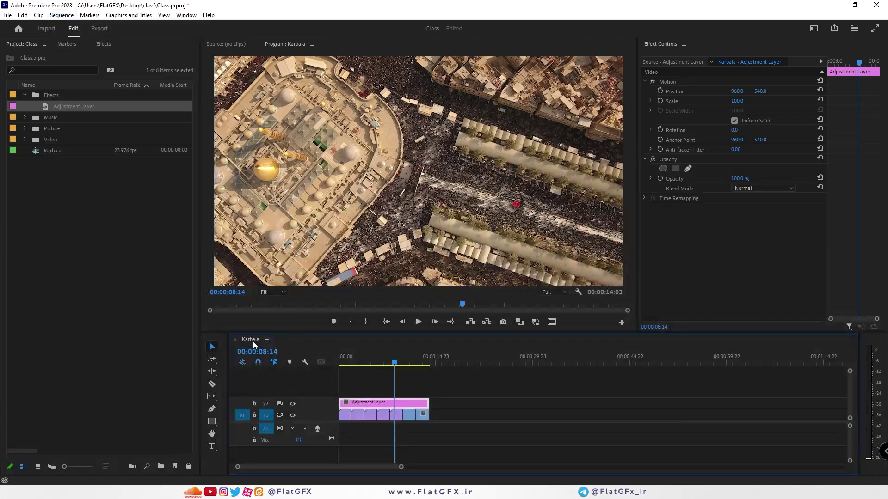
pyautogui.click(64, 16)
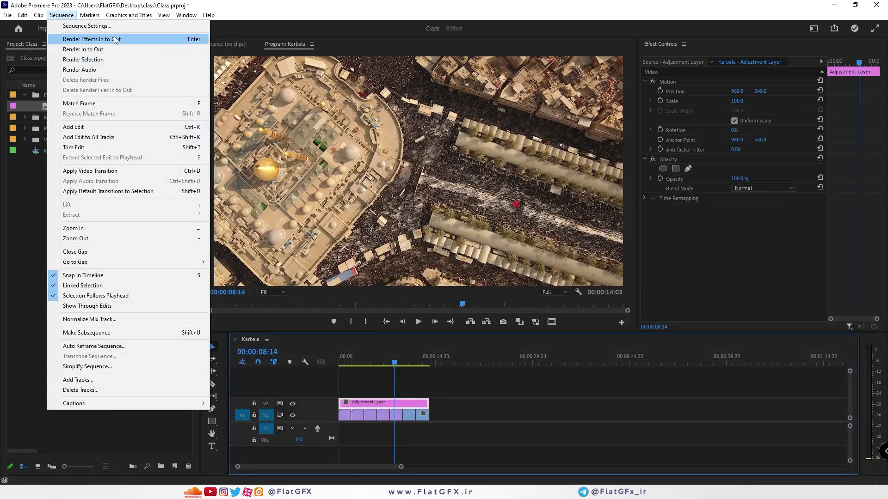
pyautogui.click(137, 39)
pyautogui.click(358, 356)
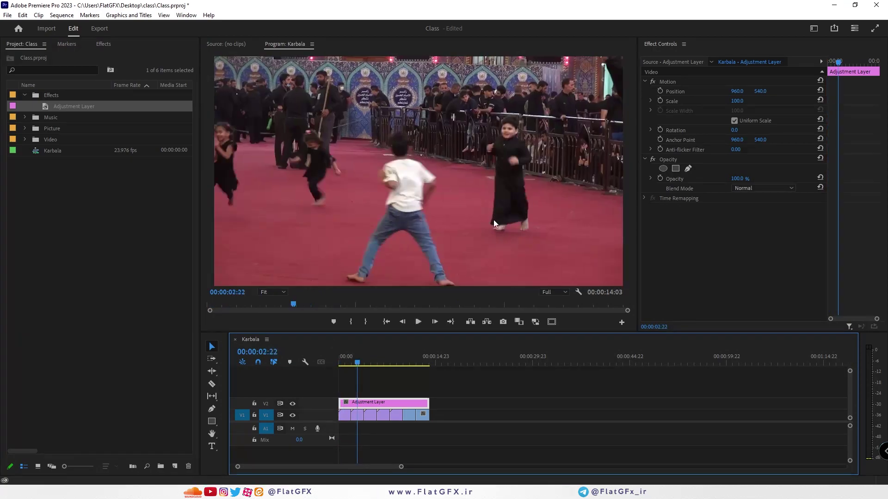
# Mark an In point at 00:00:04:03 and an Out point at 00:00:08:16 in the Karbala sequence.
pyautogui.click(61, 15)
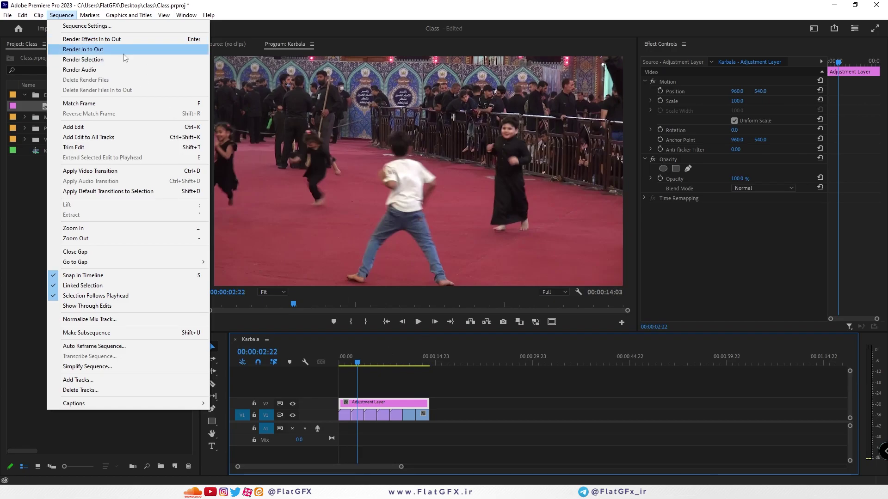
pyautogui.click(366, 361)
pyautogui.press('i')
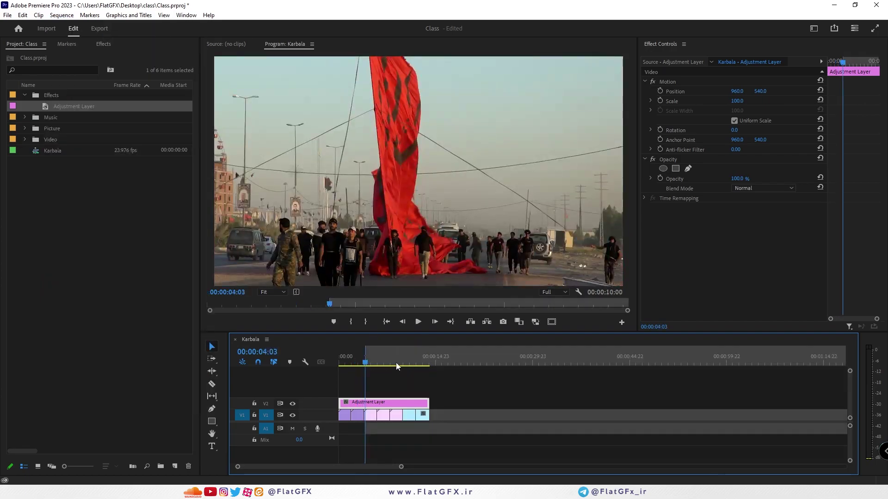
pyautogui.click(395, 361)
pyautogui.press('o')
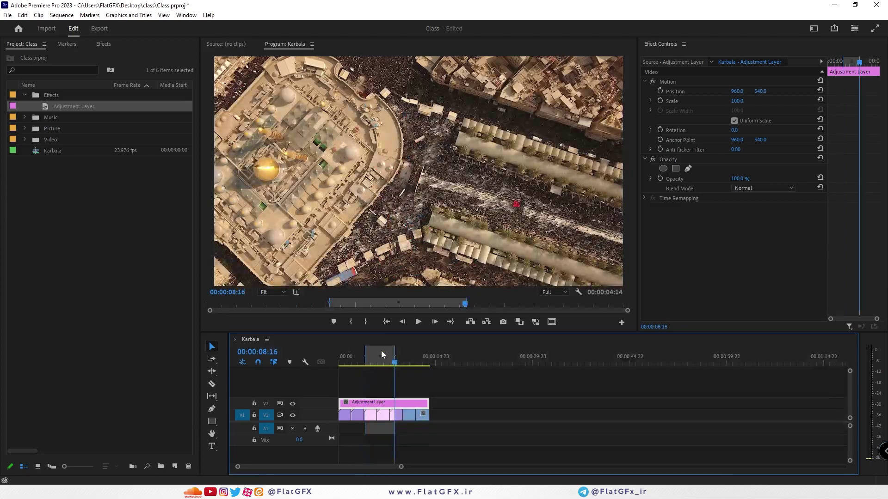
# Render the marked range with Render In to Out, stop its playback at 00:00:07:09, and clear the In and Out points.
pyautogui.click(61, 15)
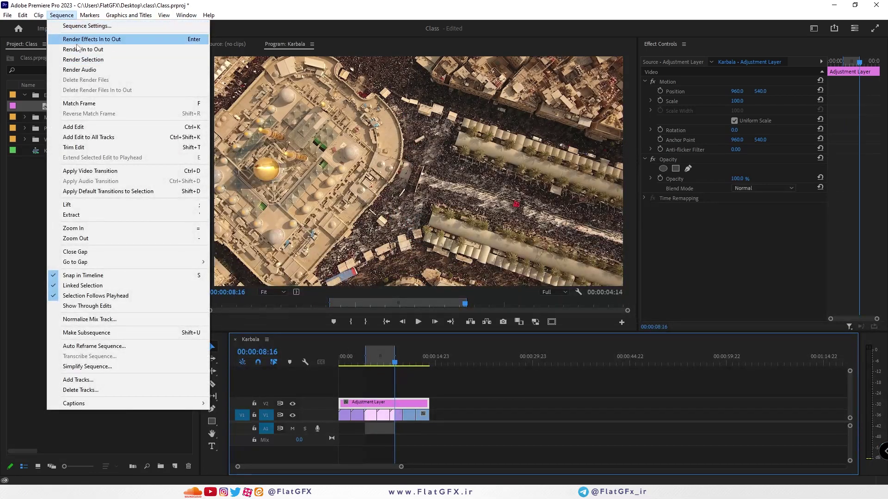
pyautogui.click(96, 50)
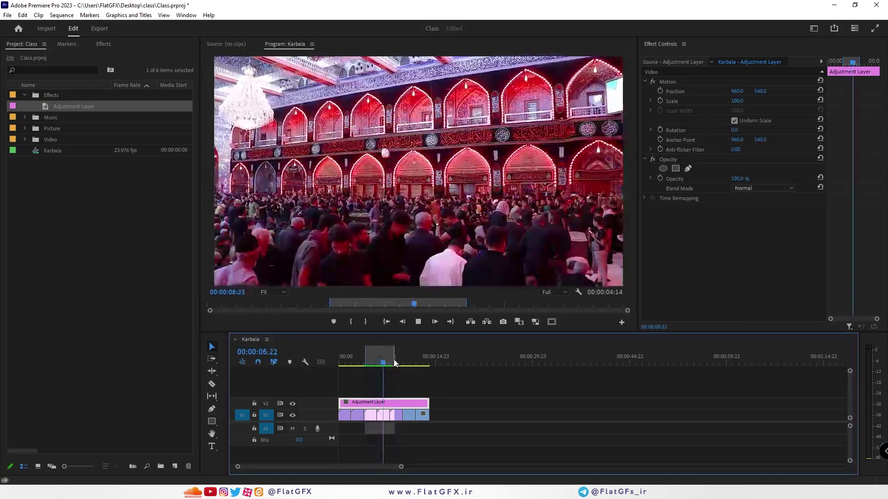
pyautogui.click(388, 361)
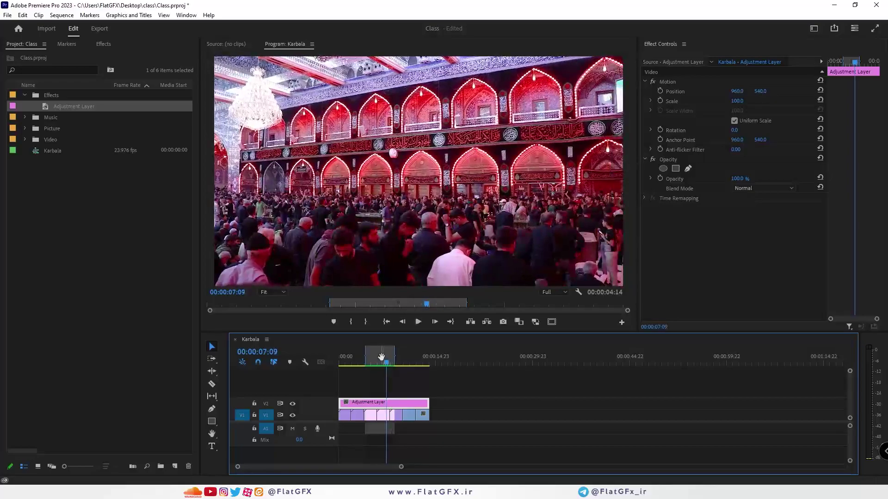
pyautogui.rightClick(374, 358)
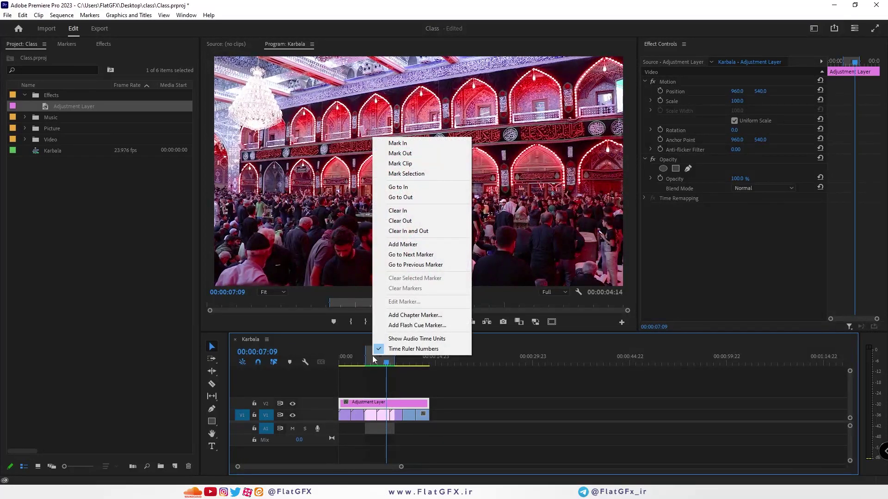
pyautogui.click(409, 231)
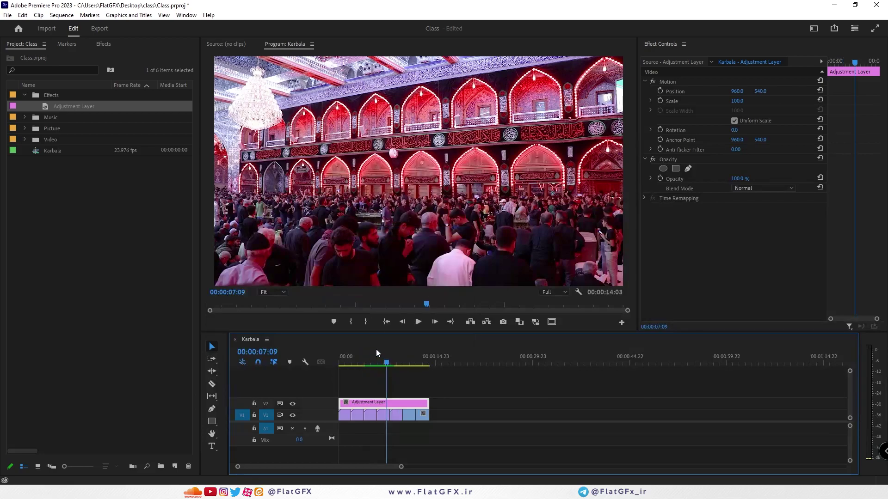
pyautogui.click(62, 15)
pyautogui.click(62, 16)
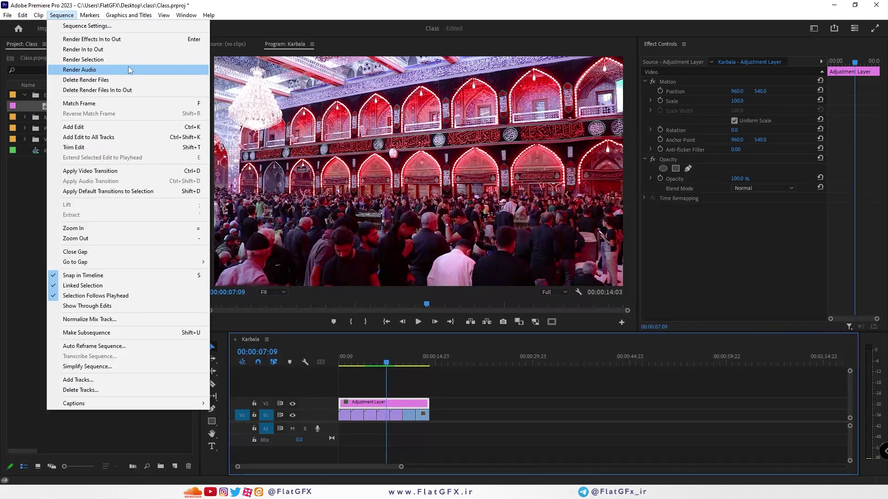
pyautogui.click(140, 199)
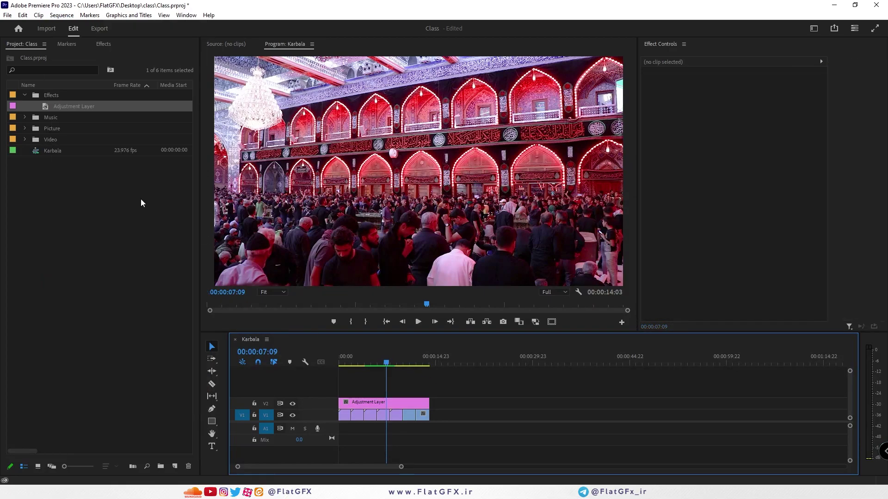
# Place Vocal Ehsasi (02).mp3 from the Music bin on A1, starting just before the playhead, expand the A1 track, and select the music clip.
pyautogui.click(26, 96)
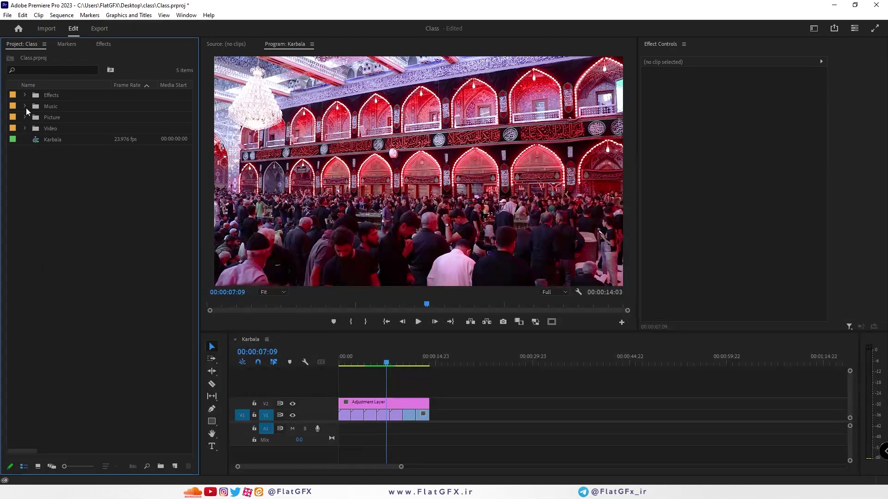
pyautogui.click(25, 107)
pyautogui.moveTo(59, 117); pyautogui.dragTo(375, 431)
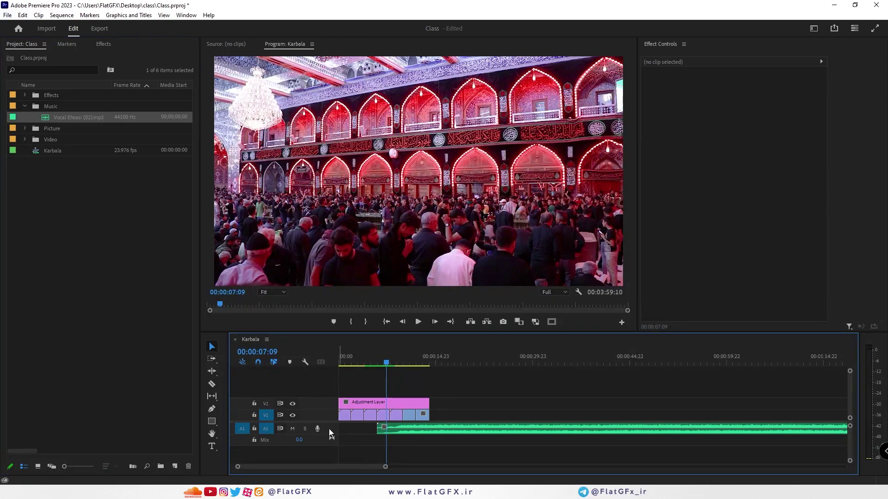
pyautogui.doubleClick(331, 426)
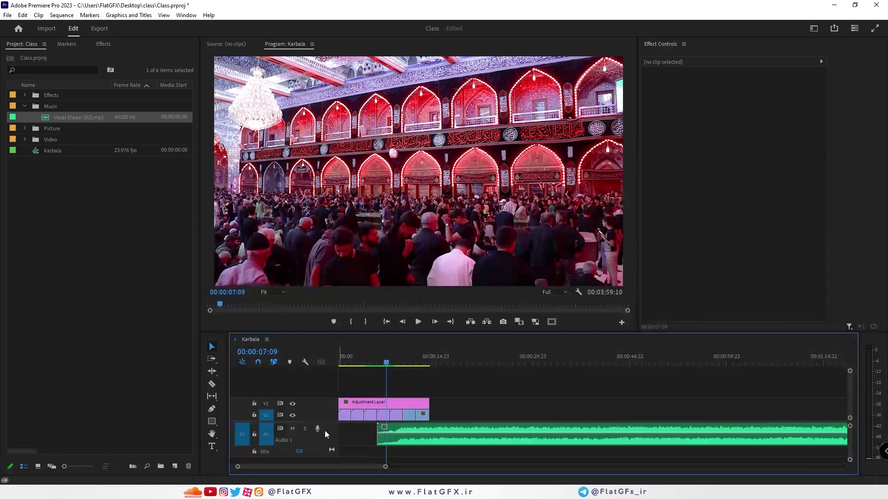
pyautogui.doubleClick(328, 430)
pyautogui.doubleClick(331, 429)
pyautogui.click(532, 429)
pyautogui.press('-')
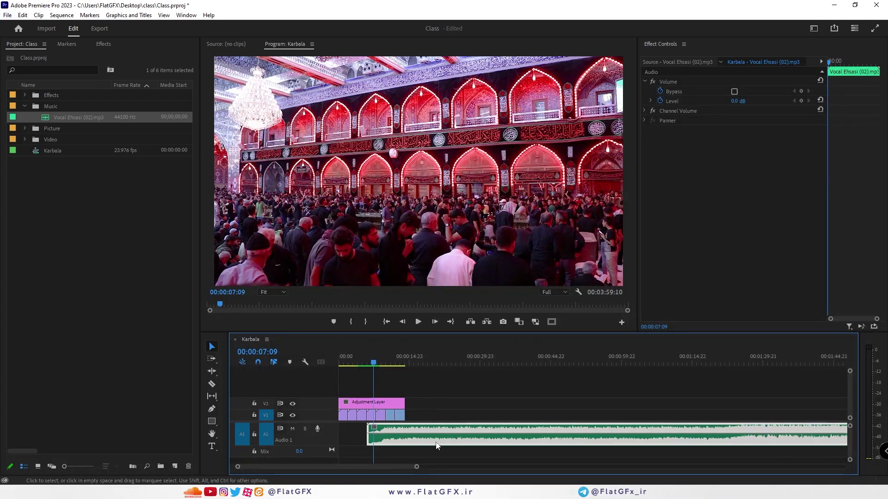
pyautogui.press('-')
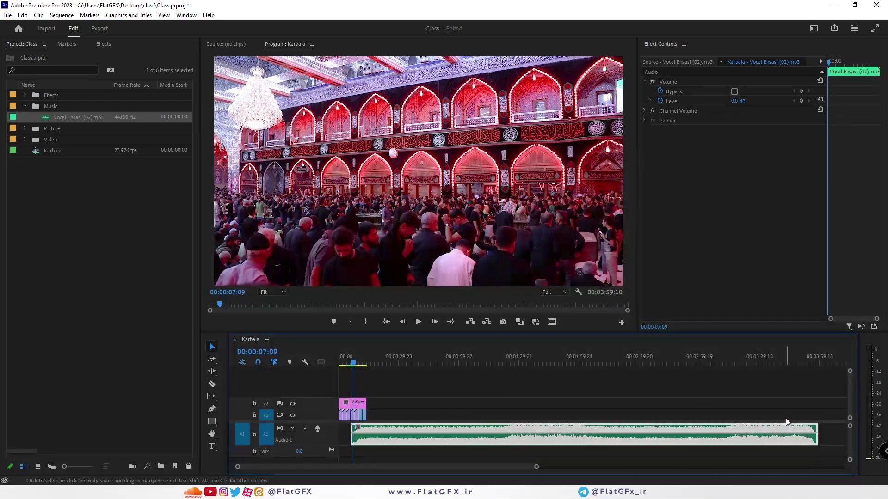
pyautogui.click(831, 433)
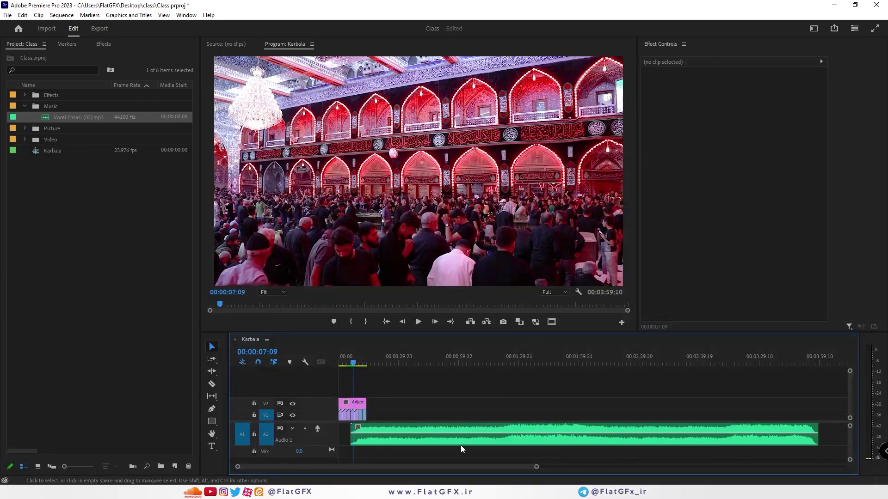
pyautogui.click(390, 434)
# Switch to the class folder in File Explorer and look inside the Adobe Premiere Pro Captured Audio and Captured Video folders.
pyautogui.click(65, 15)
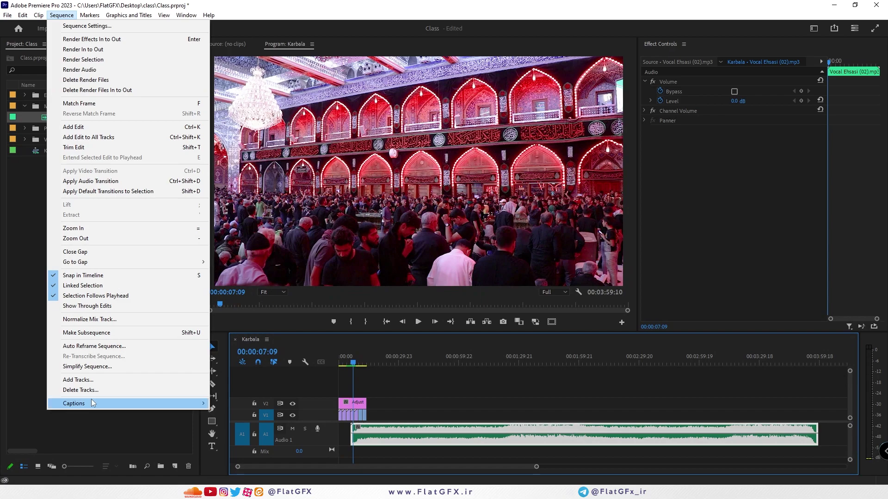
pyautogui.click(111, 491)
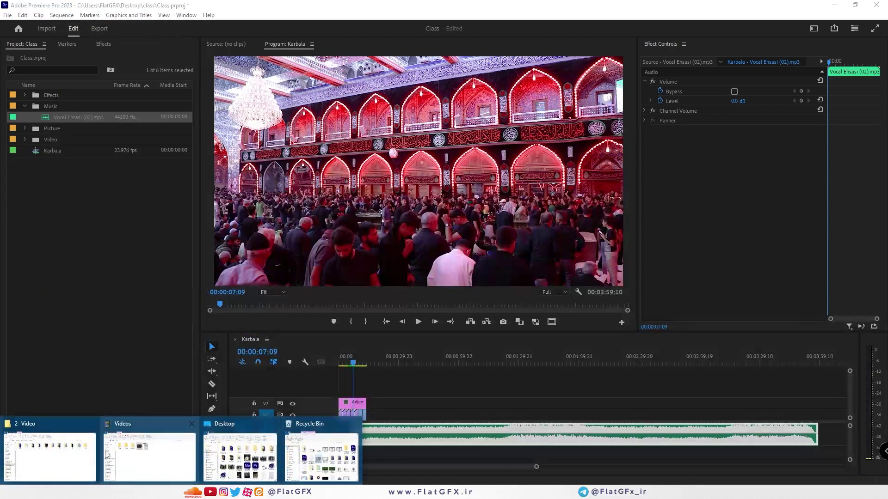
pyautogui.click(257, 452)
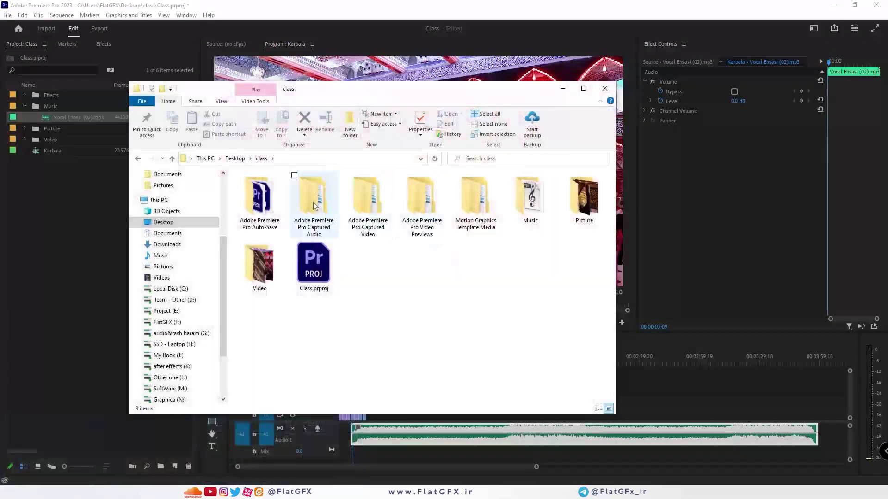
pyautogui.doubleClick(313, 206)
pyautogui.hotkey('alt', 'Left')
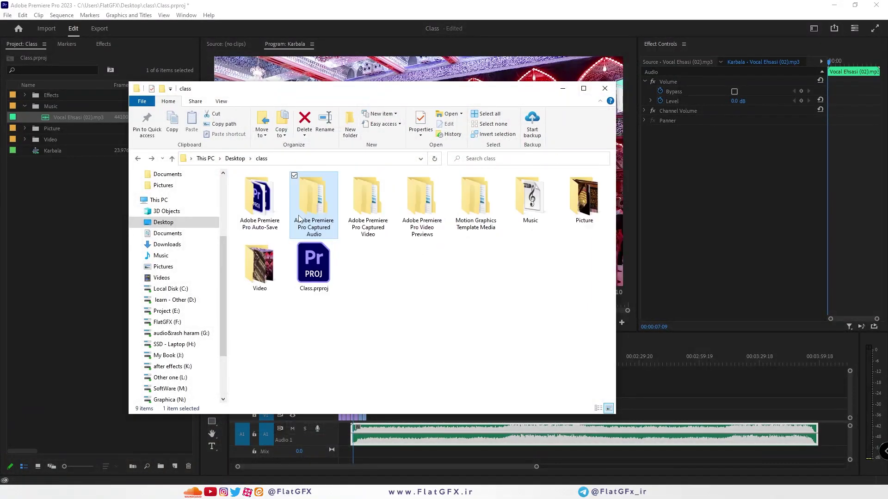
pyautogui.click(356, 205)
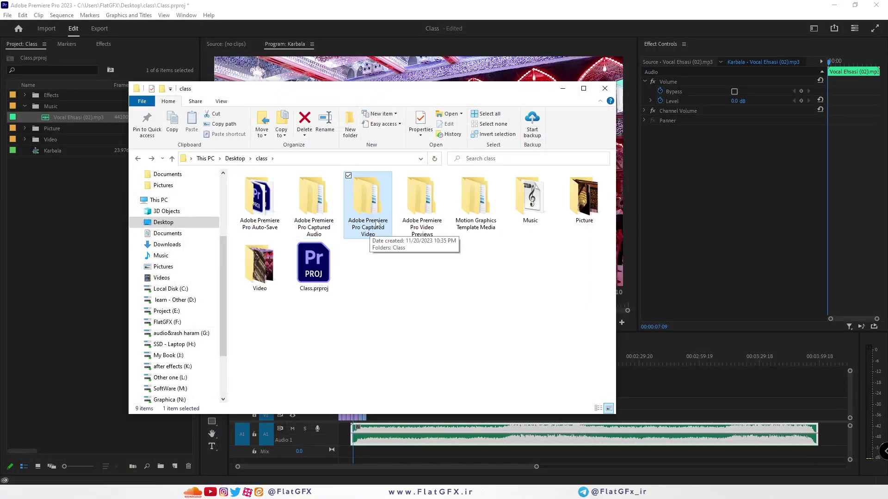
pyautogui.doubleClick(375, 204)
pyautogui.click(260, 190)
pyautogui.doubleClick(260, 189)
pyautogui.hotkey('alt', 'Left')
pyautogui.hotkey('alt', 'Left')
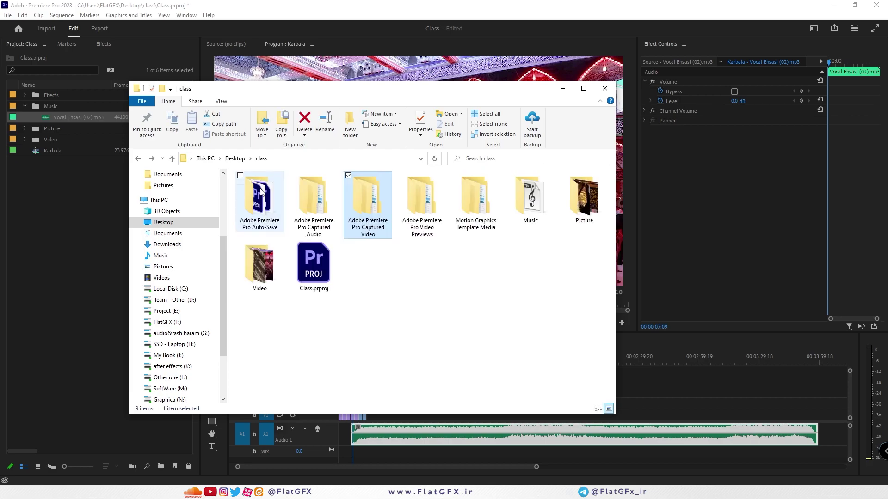
# Open the Class.PRV folder inside Adobe Premiere Pro Video Previews and select all the rendered .mov files.
pyautogui.doubleClick(434, 234)
pyautogui.doubleClick(287, 190)
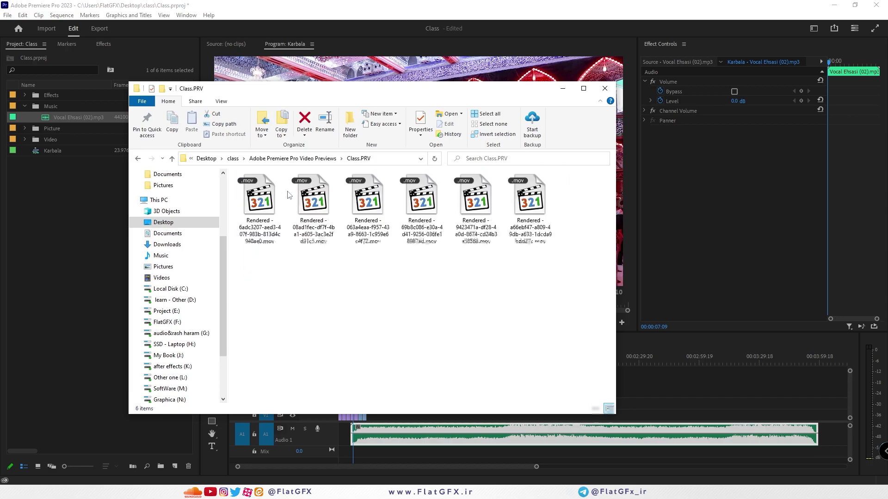
pyautogui.moveTo(571, 199); pyautogui.dragTo(356, 246)
pyautogui.click(271, 240)
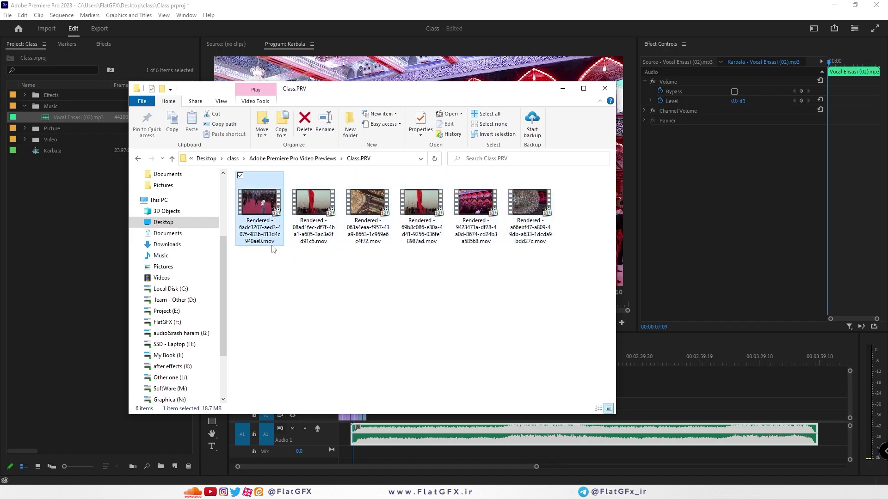
pyautogui.moveTo(587, 203); pyautogui.dragTo(213, 245)
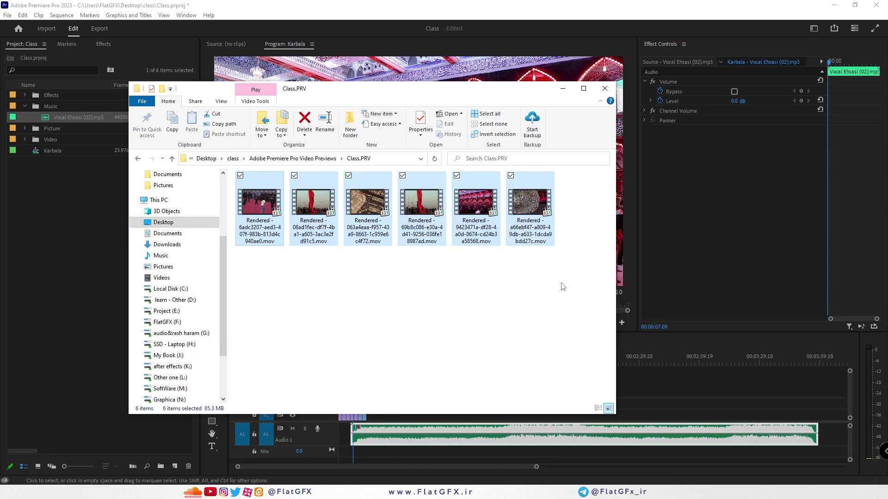
# Switch back to Premiere Pro, delete the music clip from A1 and zoom in the Karbala timeline.
pyautogui.click(465, 5)
pyautogui.moveTo(490, 384); pyautogui.dragTo(439, 444)
pyautogui.press('Delete')
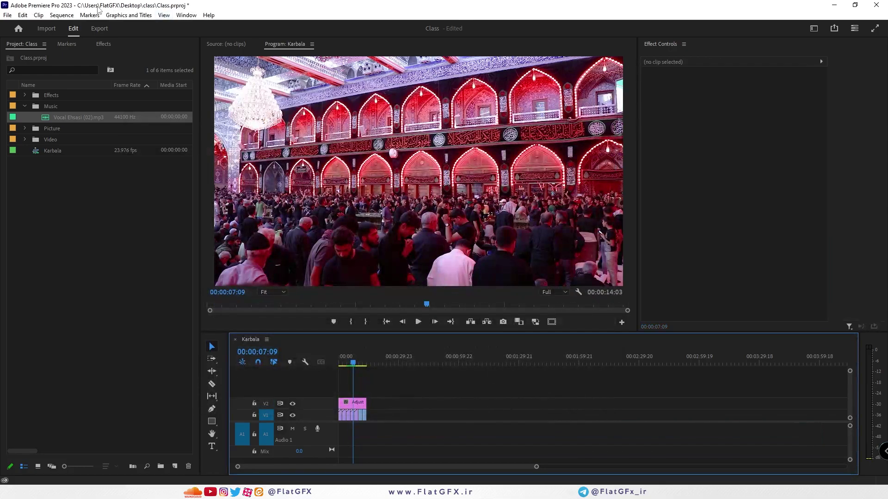
pyautogui.click(62, 15)
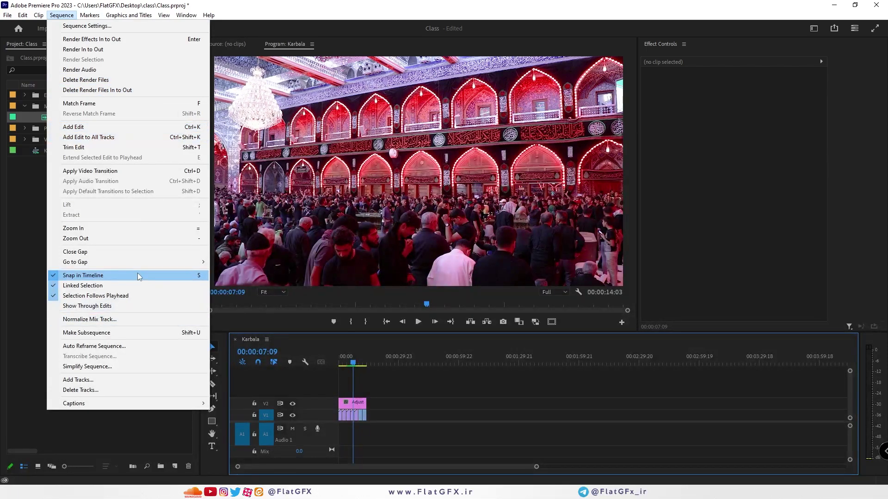
pyautogui.click(105, 228)
# Create an auto-reframed duplicate of Karbala with Vertical 9:16 target aspect ratio, Faster Motion tracking and clips not nested.
pyautogui.click(40, 15)
pyautogui.moveTo(62, 15)
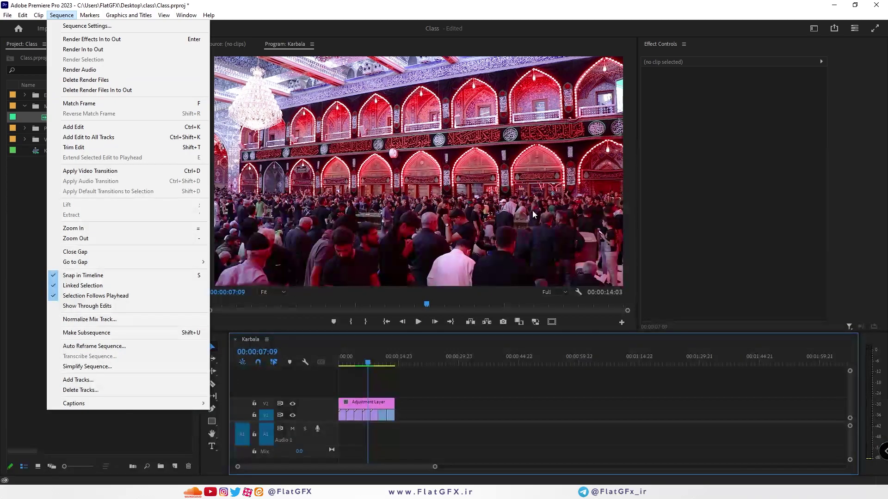
pyautogui.click(100, 347)
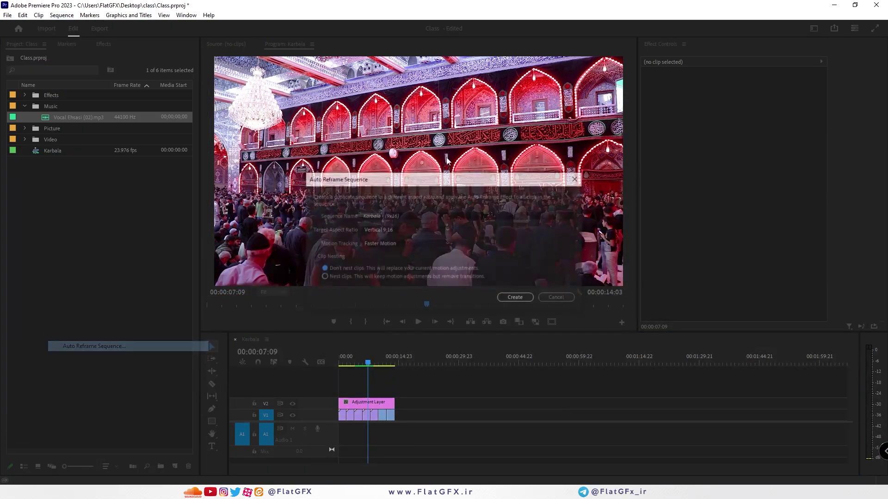
pyautogui.click(408, 216)
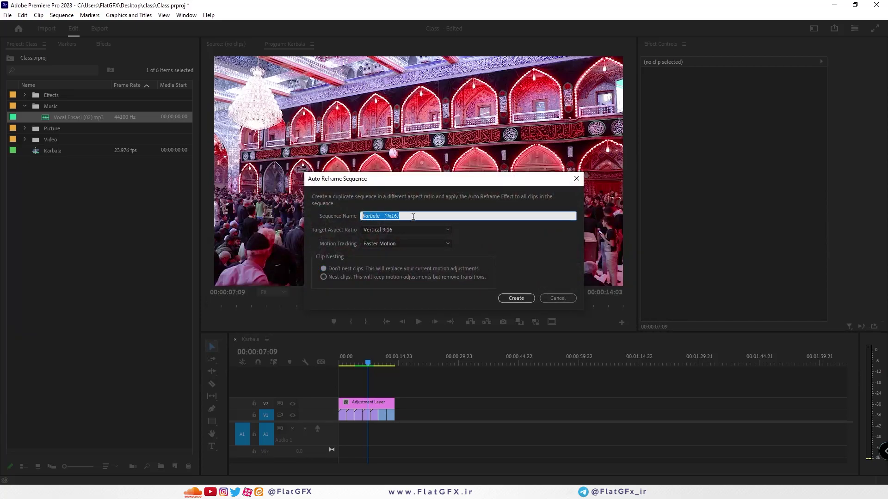
pyautogui.click(402, 231)
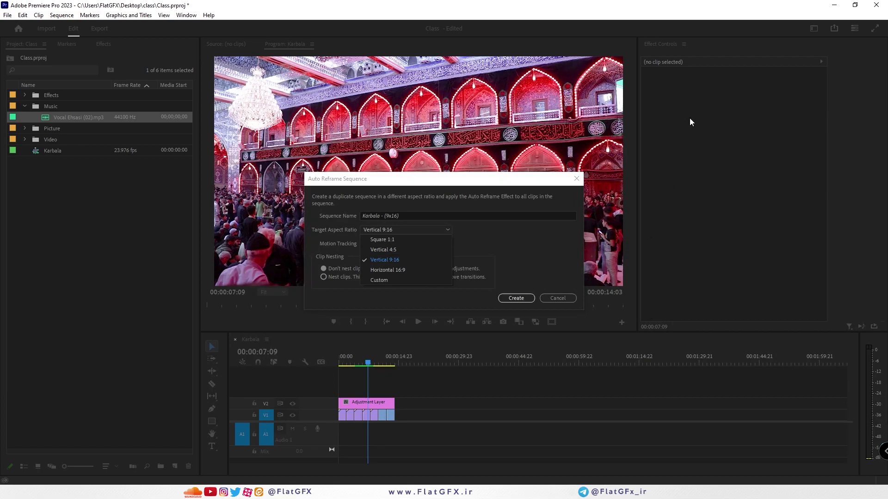
pyautogui.click(393, 262)
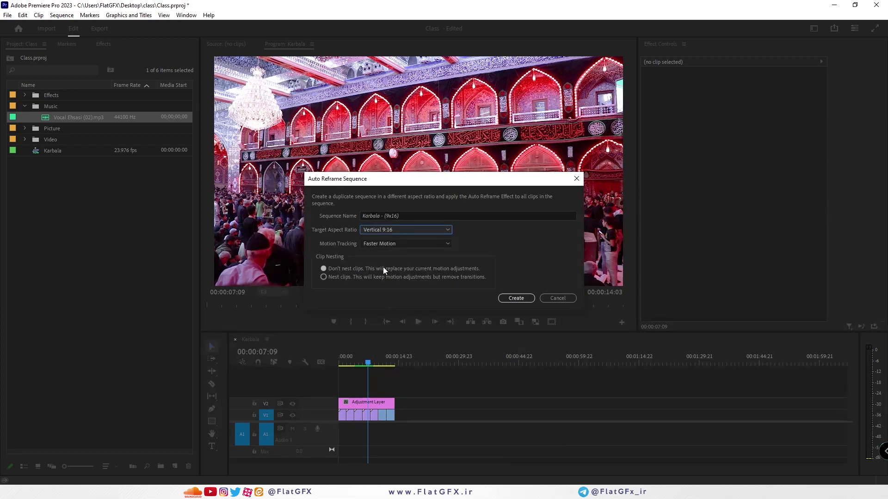
pyautogui.click(516, 298)
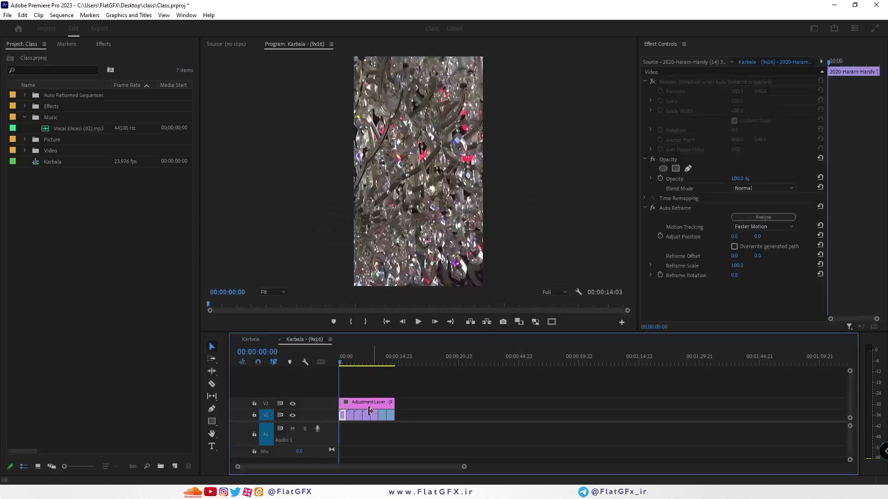
# Collapse the Music bin and reveal the Karbala - (9x16) sequence in the project.
pyautogui.click(25, 117)
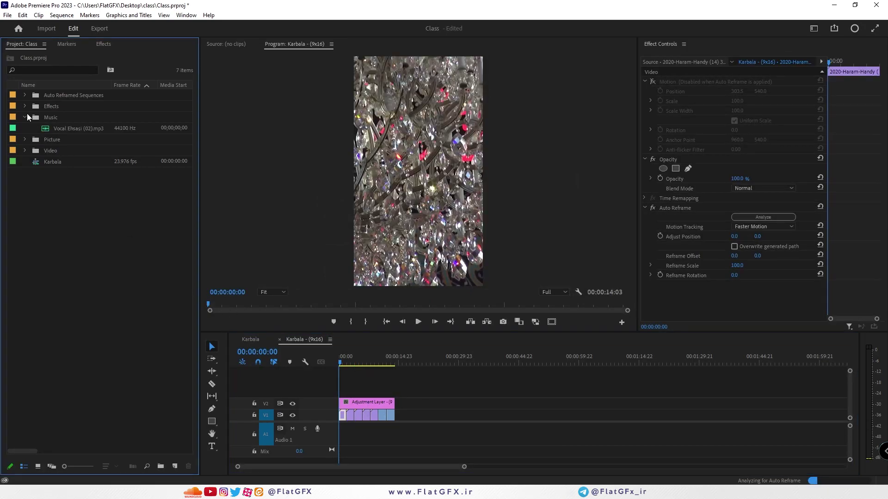
pyautogui.rightClick(320, 341)
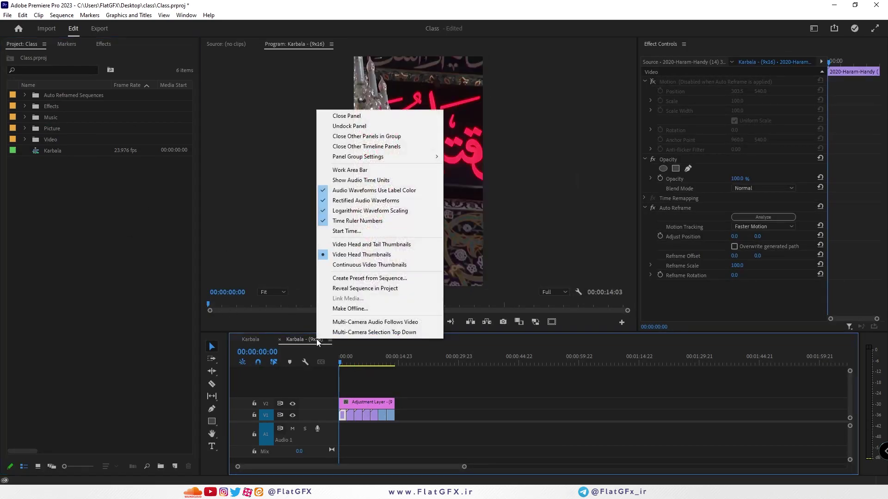
pyautogui.click(307, 341)
pyautogui.rightClick(301, 342)
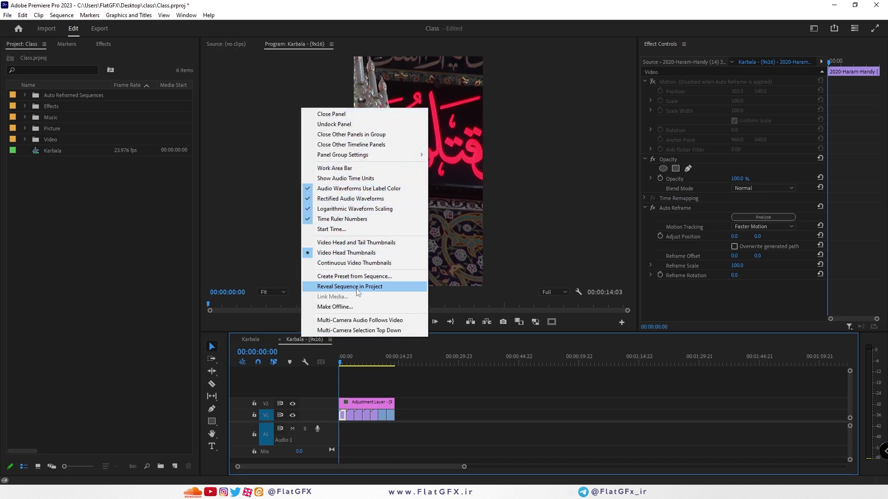
pyautogui.click(382, 288)
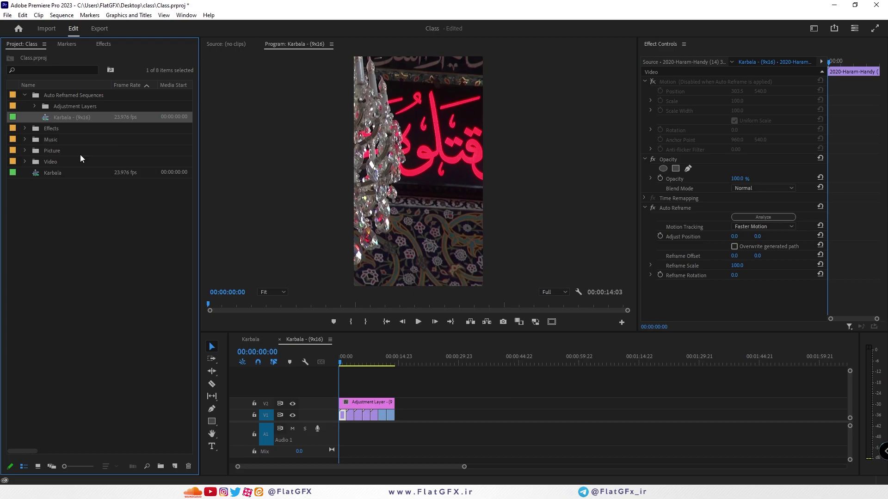
pyautogui.rightClick(302, 343)
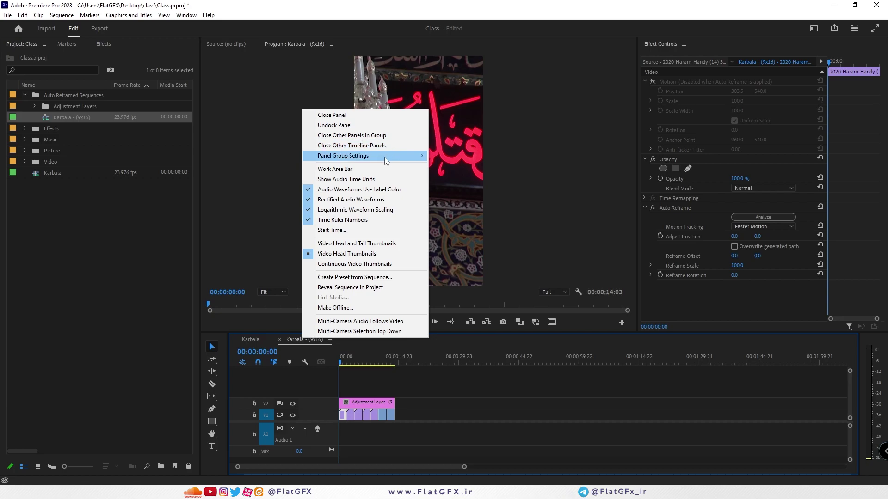
pyautogui.click(361, 288)
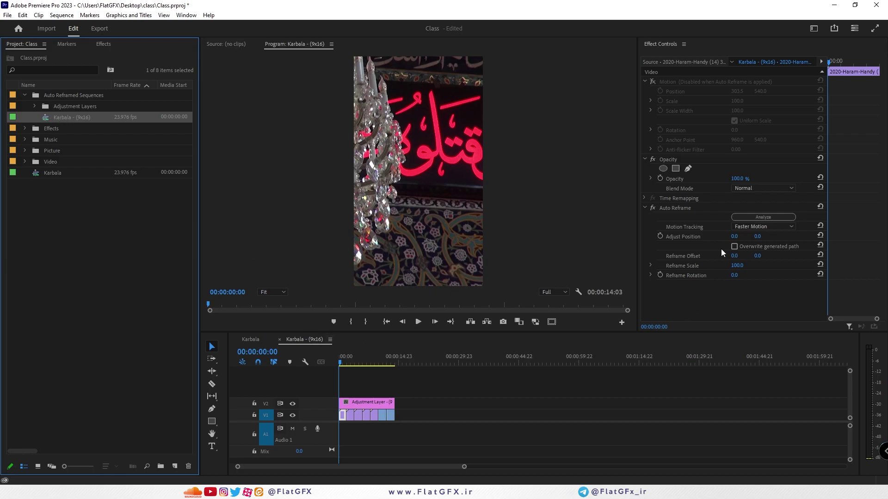
# Play the reframed sequence, return to its start, and enlarge the first clip's Auto Reframe scale to 105.8.
pyautogui.click(419, 323)
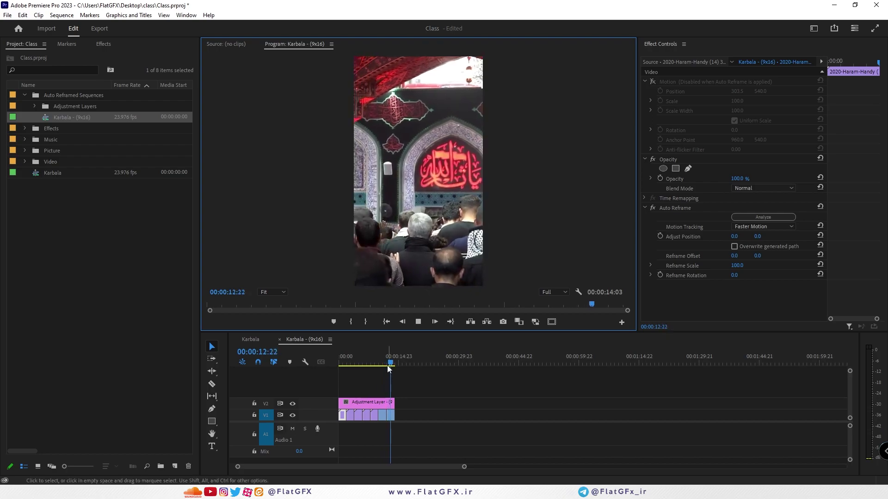
pyautogui.moveTo(389, 363); pyautogui.dragTo(340, 357)
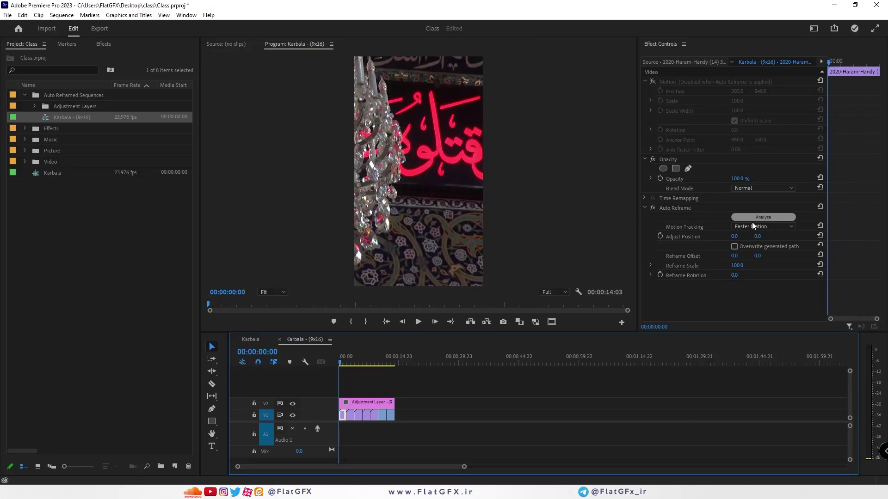
pyautogui.moveTo(734, 236); pyautogui.dragTo(717, 236)
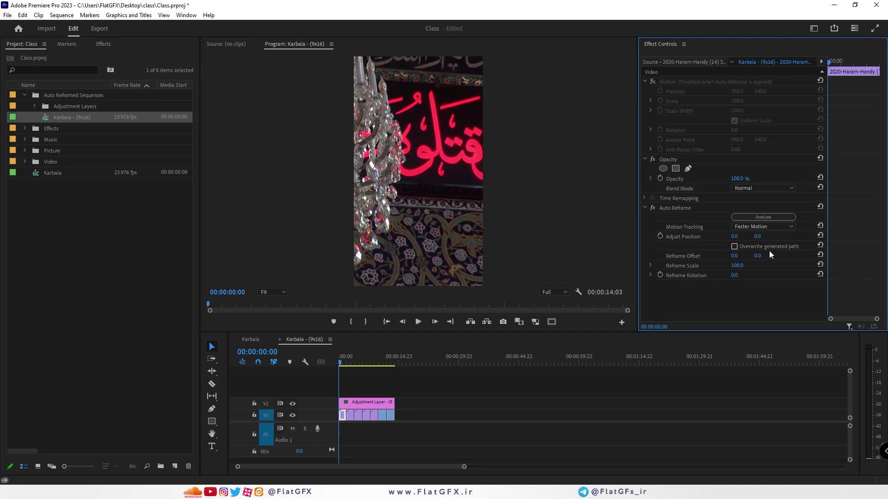
pyautogui.click(688, 208)
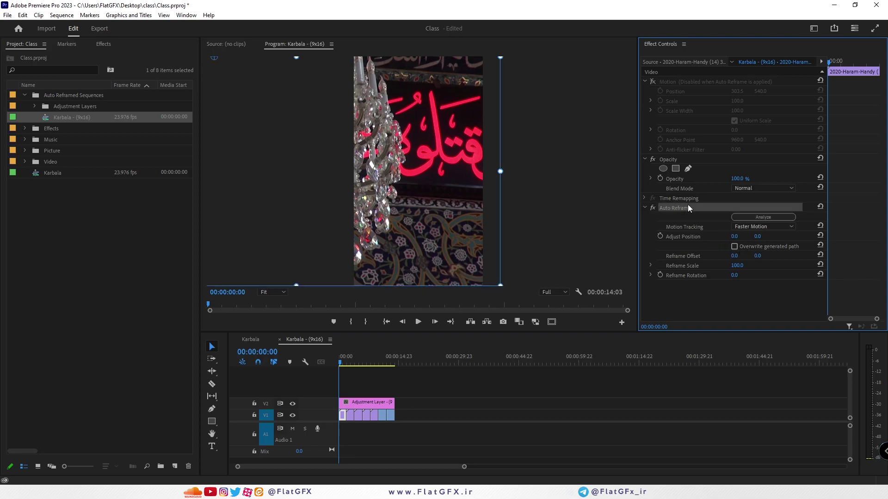
pyautogui.moveTo(500, 171); pyautogui.dragTo(512, 172)
# Replay the opening clips to check the tracking of the running boy, and park the playhead at 00:00:02:18.
pyautogui.click(423, 321)
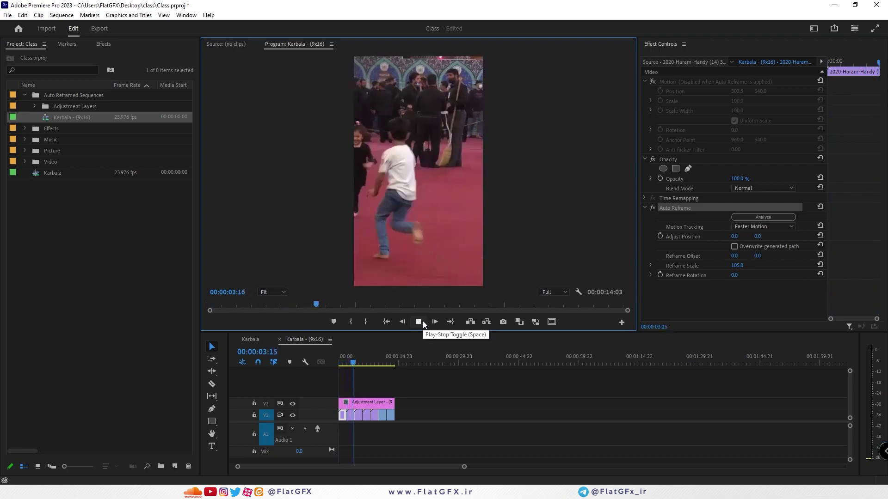
pyautogui.click(348, 364)
pyautogui.click(417, 320)
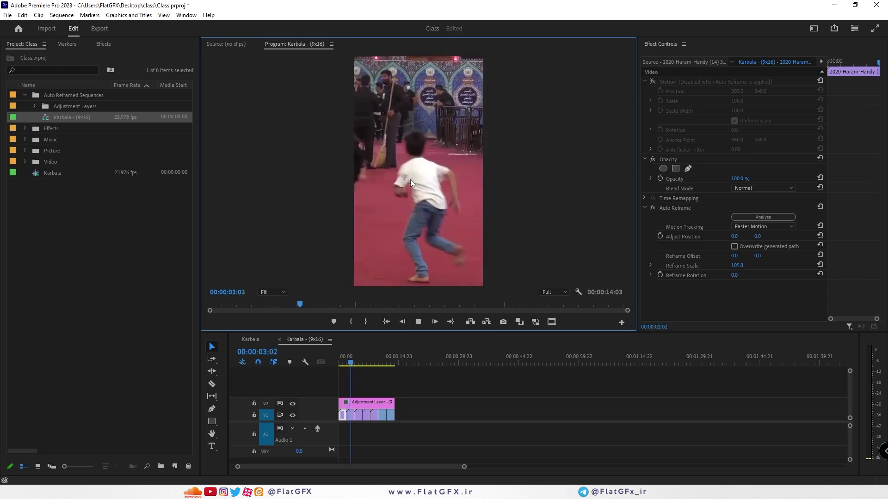
pyautogui.click(350, 363)
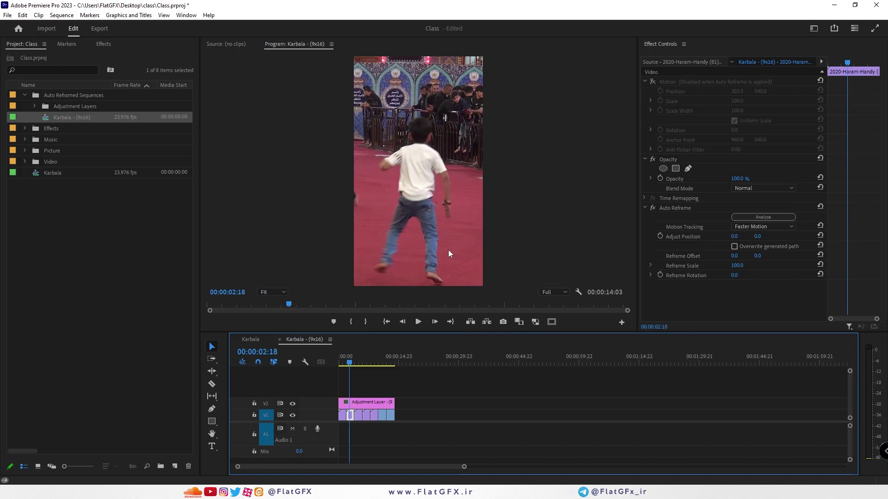
# Reveal the reframed sequence in the project and delete the Auto Reframed Sequences bin.
pyautogui.rightClick(309, 341)
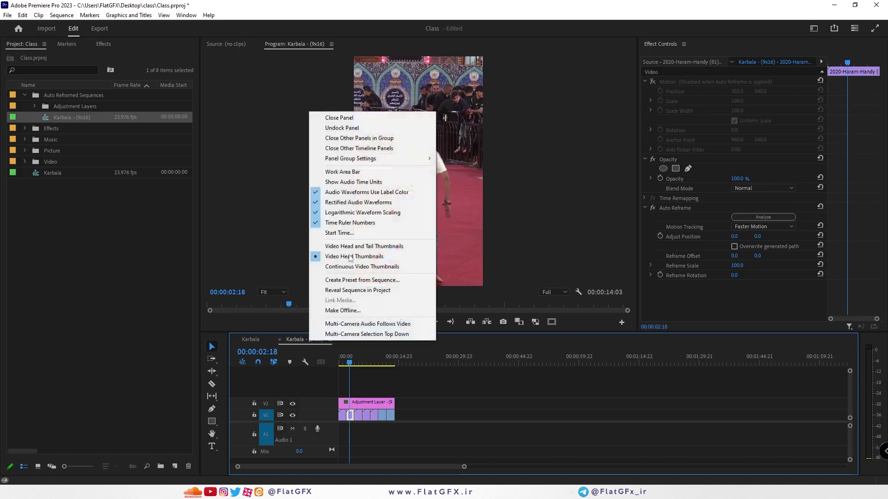
pyautogui.click(360, 290)
pyautogui.click(40, 94)
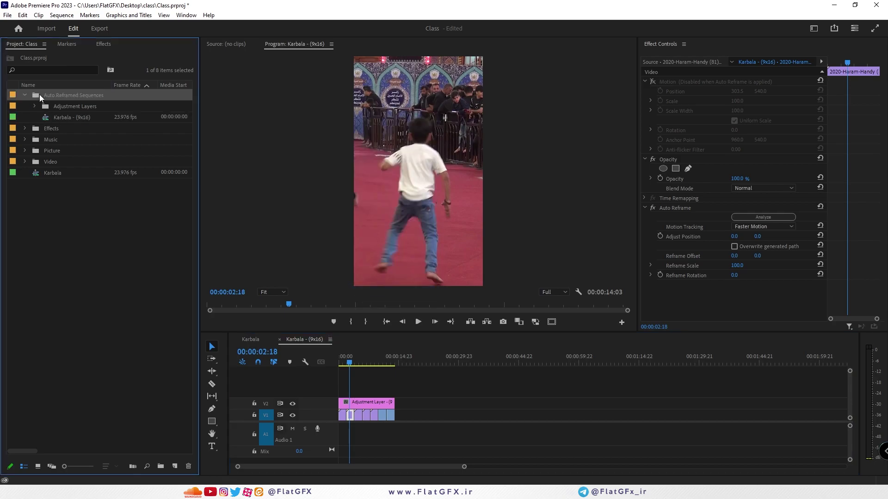
pyautogui.press('Delete')
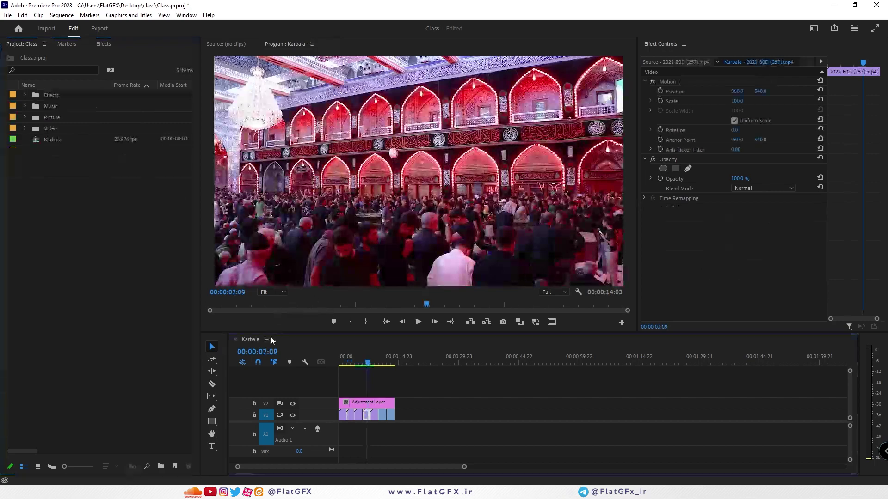
# Review the Simplify Sequence options for Karbala and close them without creating a duplicate.
pyautogui.click(39, 15)
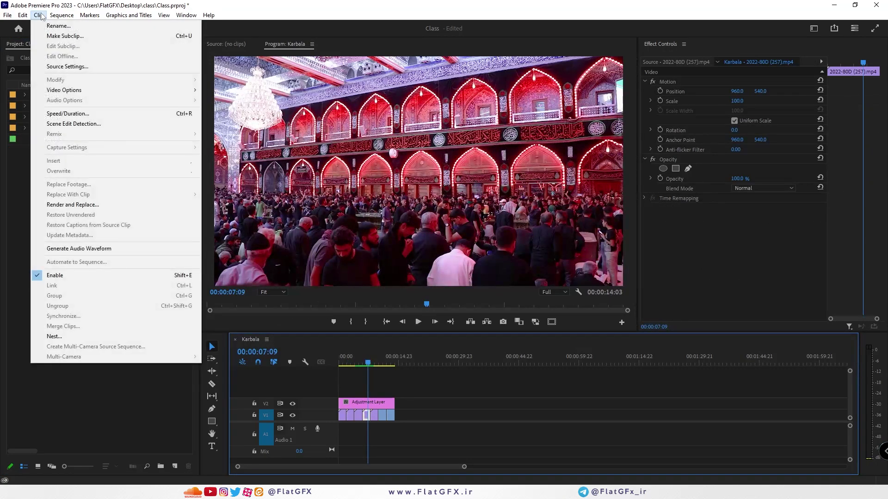
pyautogui.moveTo(62, 15)
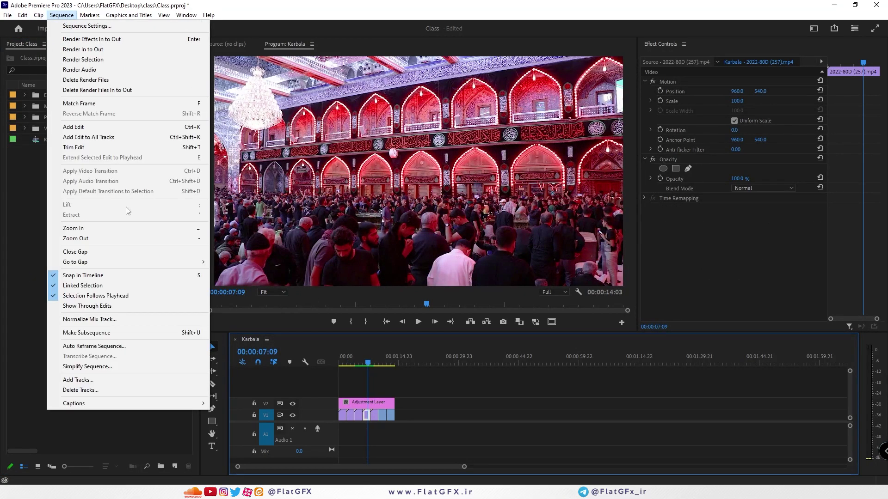
pyautogui.click(135, 370)
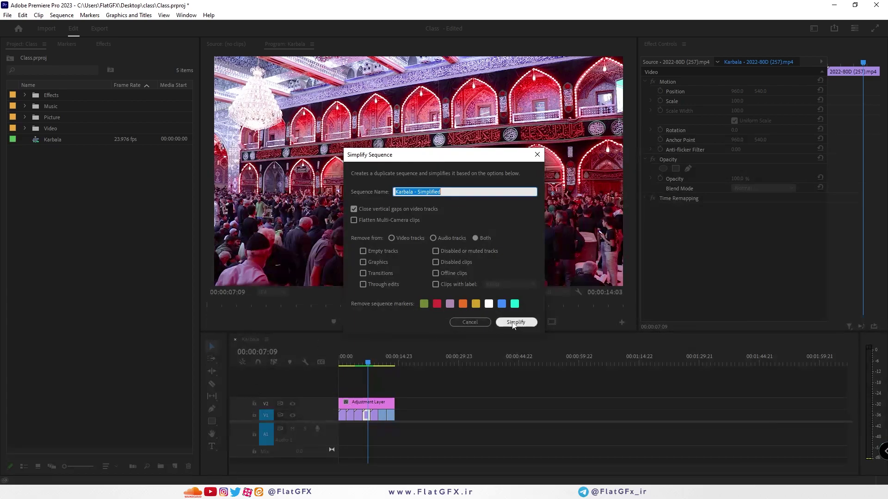
pyautogui.click(470, 319)
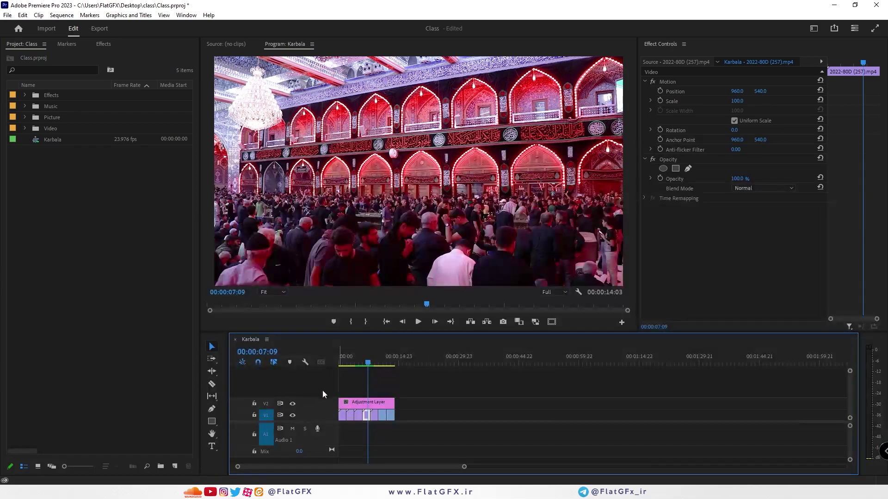
# Create the Karbala - Simplified sequence with vertical gaps on video tracks closed, and move its playhead to 00:00:06:08.
pyautogui.click(51, 16)
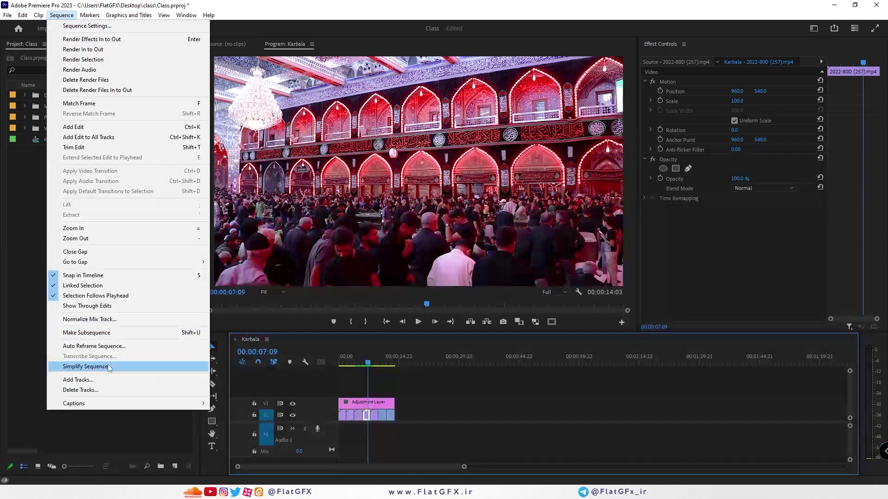
pyautogui.click(86, 367)
pyautogui.click(515, 322)
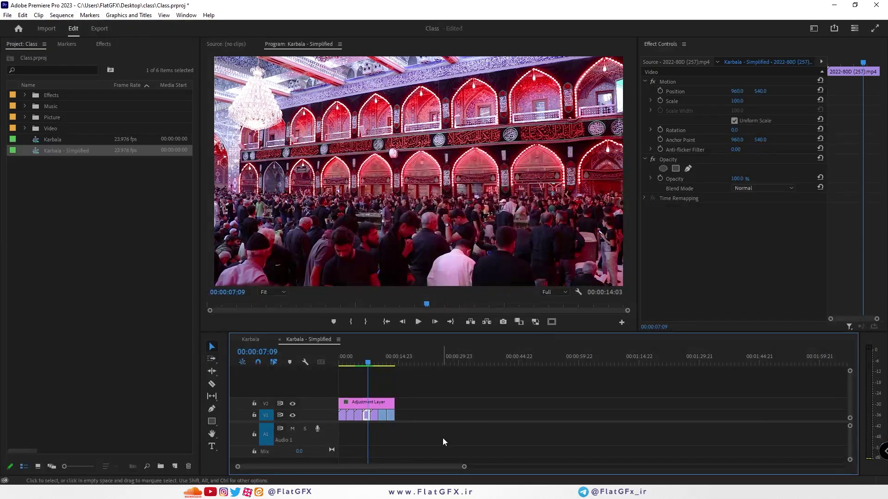
pyautogui.click(38, 152)
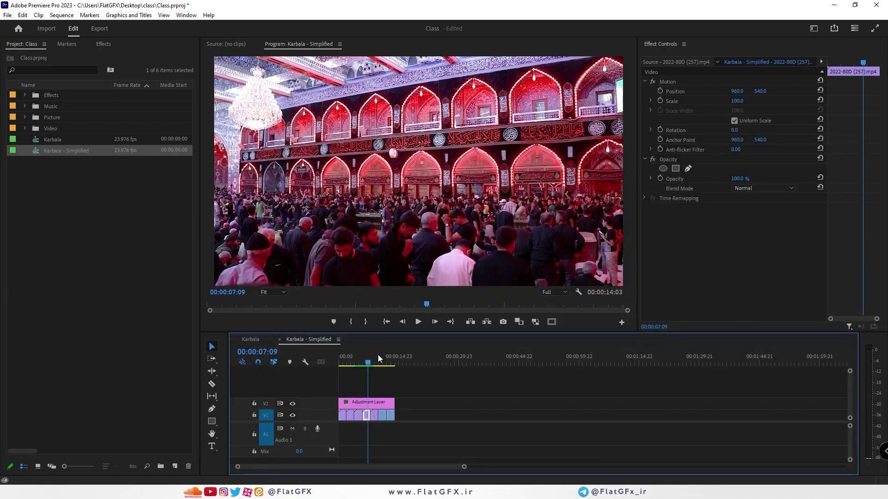
pyautogui.click(364, 358)
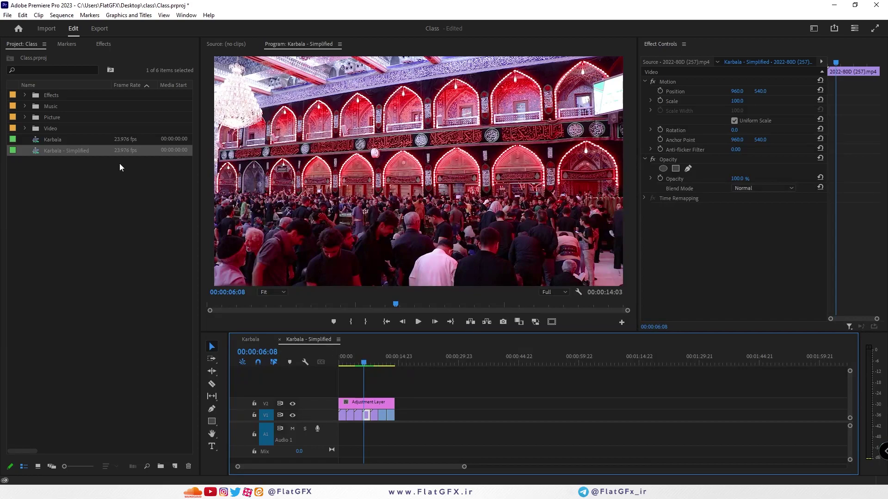
# Delete the Karbala - Simplified sequence from the project.
pyautogui.click(36, 152)
pyautogui.press('Delete')
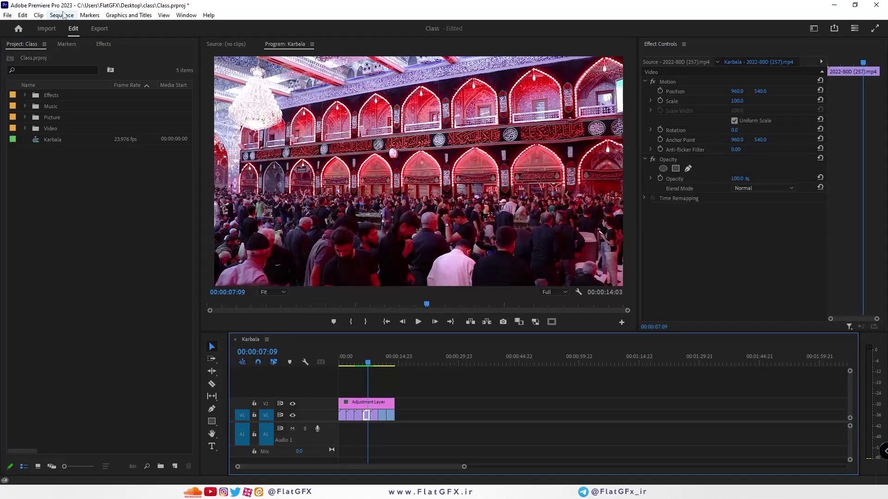
pyautogui.click(62, 15)
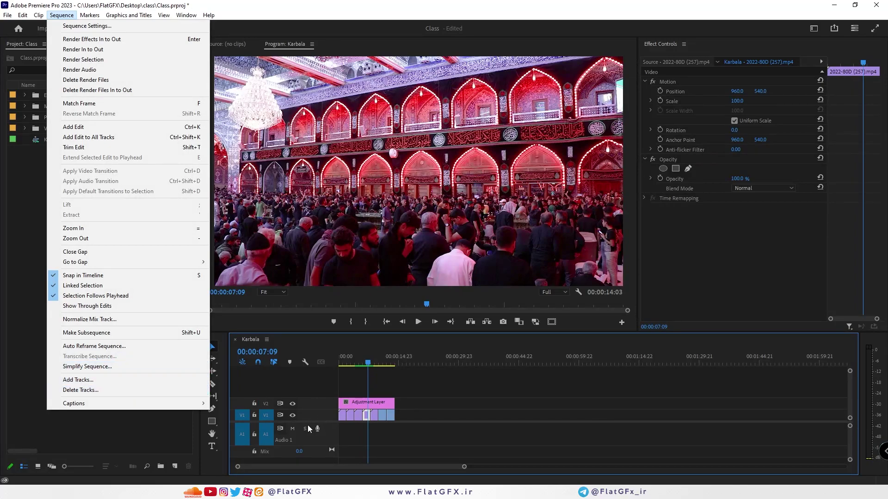
pyautogui.moveTo(100, 19)
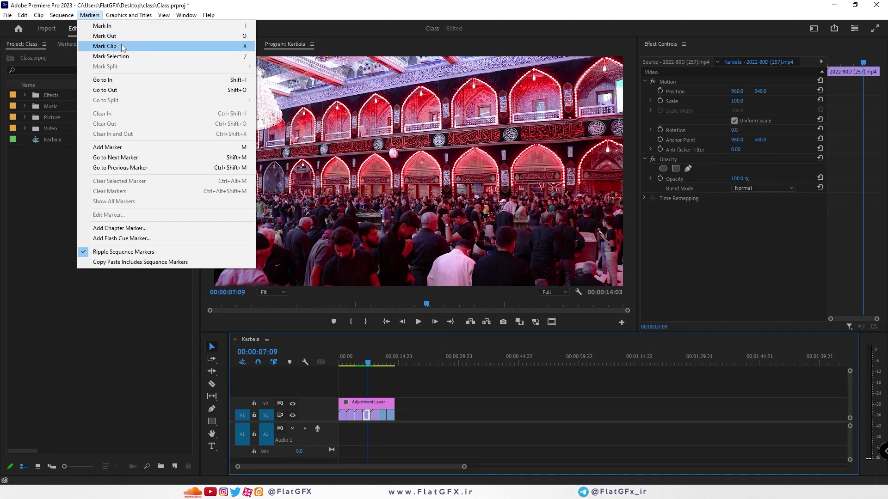
# Mark an In point at 00:00:05:05 and an Out point at 00:00:09:00 in the Karbala sequence.
pyautogui.click(361, 357)
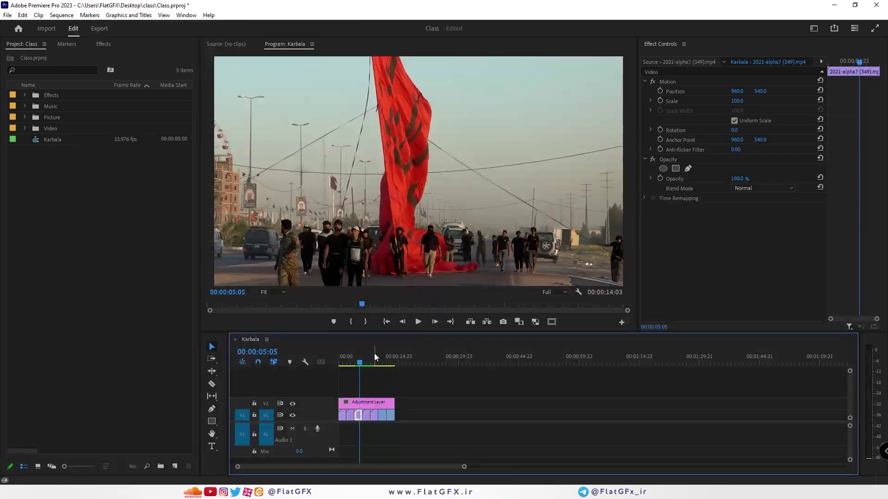
pyautogui.press('i')
pyautogui.click(375, 362)
pyautogui.press('o')
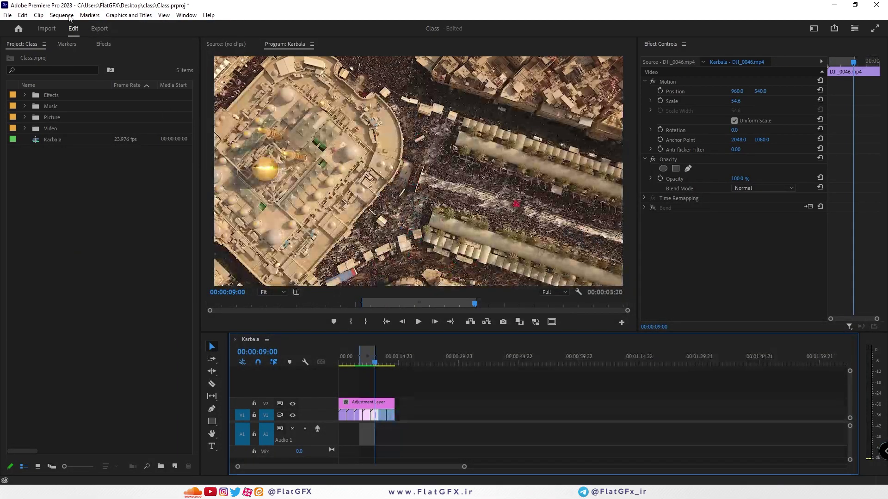
# Review the Markers commands with the In/Out range set, followed by the Graphics and Titles commands.
pyautogui.click(69, 16)
pyautogui.click(90, 16)
pyautogui.click(90, 17)
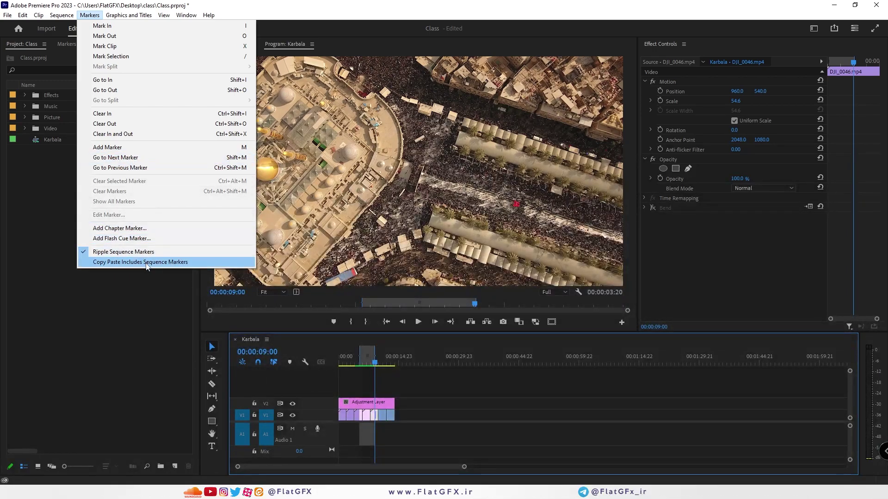
pyautogui.moveTo(128, 19)
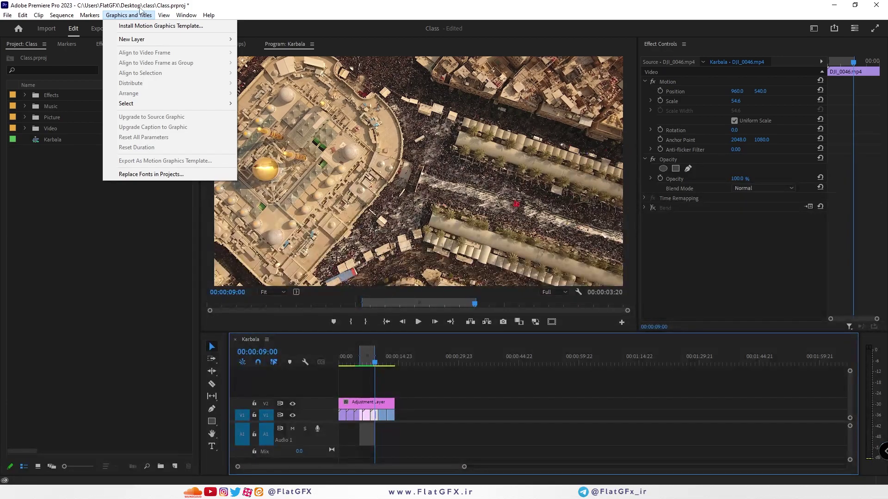
pyautogui.click(137, 15)
# Switch to Chrome and search Google for "دانلود فایل آماده متن پریمیر".
pyautogui.hotkey('alt', 'Tab')
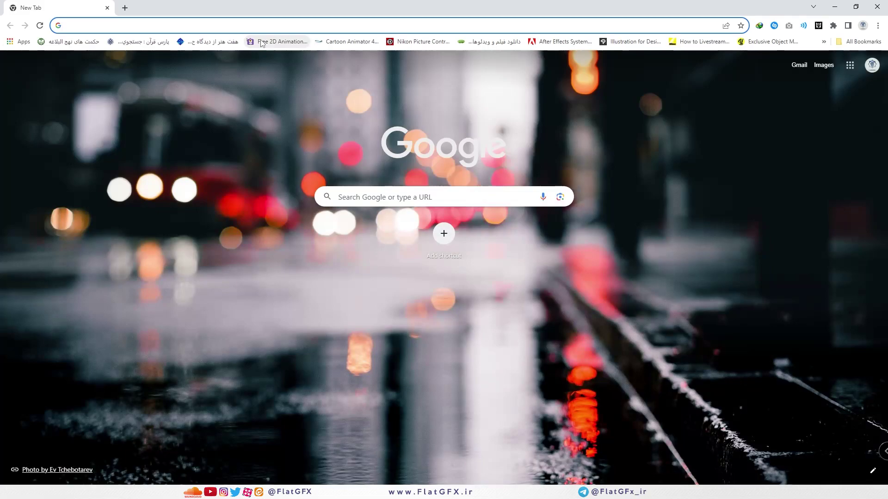
pyautogui.write('دانلود فا')
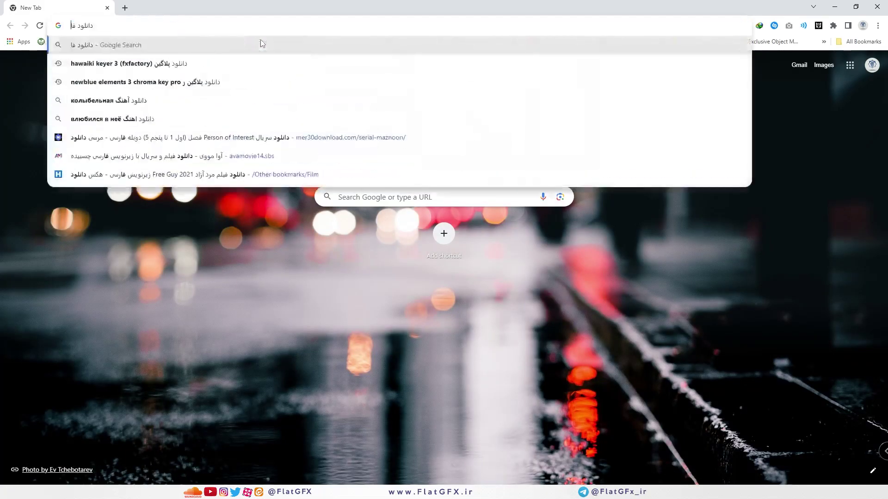
pyautogui.write('یل آماده متن پریمیر')
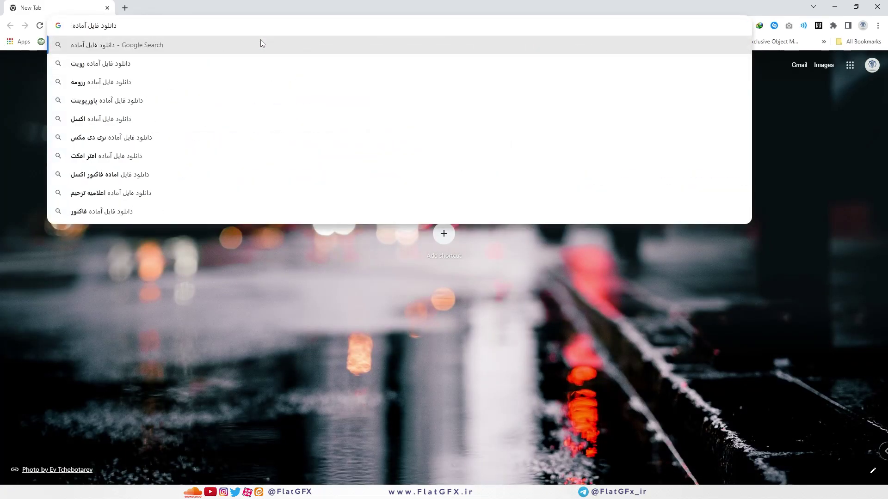
pyautogui.press('Return')
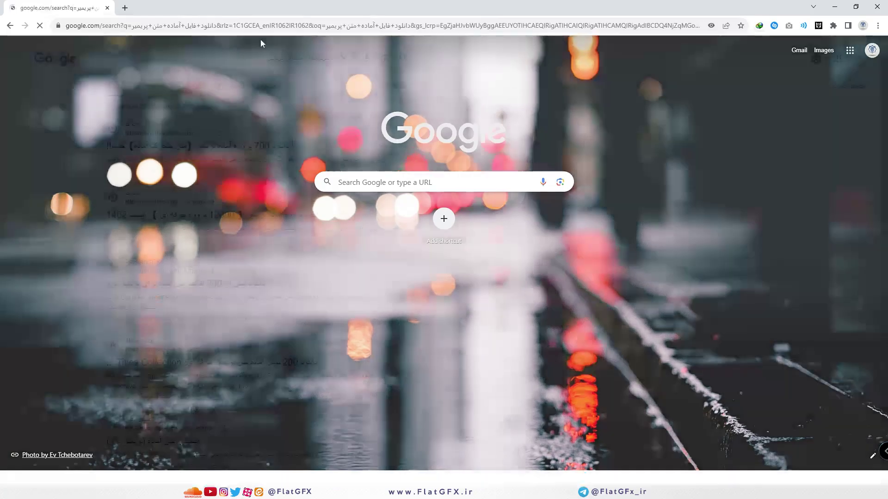
# Open the PersianGFX result for 300 ready-made Premiere text effects in a new tab and examine its preview, features and file formats.
pyautogui.middleClick(214, 284)
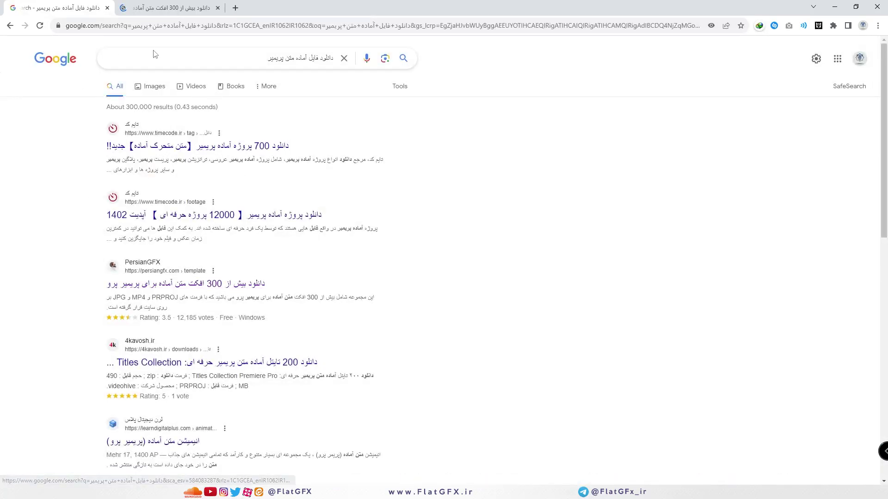
pyautogui.click(171, 7)
pyautogui.scroll(-15, 557, 313)
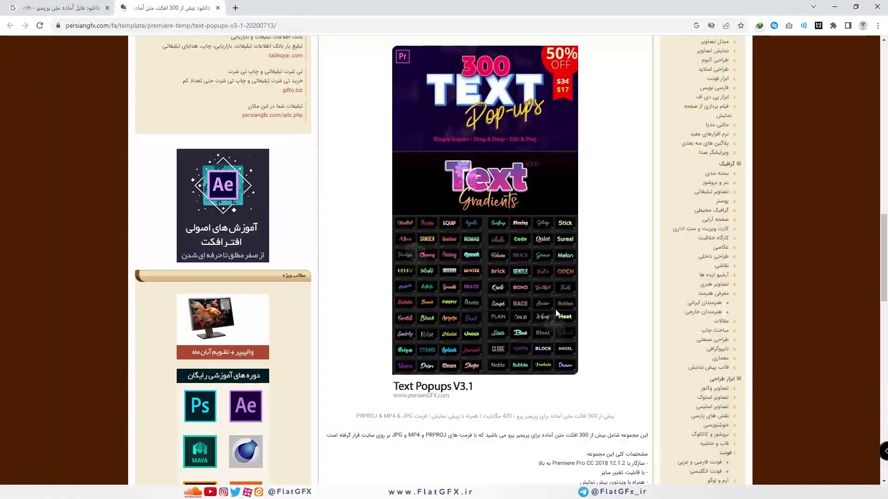
pyautogui.scroll(-3, 564, 218)
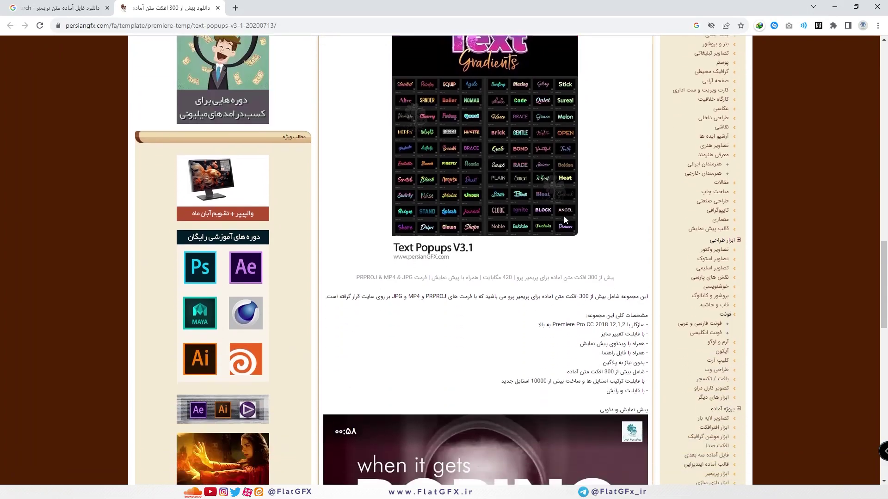
pyautogui.scroll(-7, 391, 289)
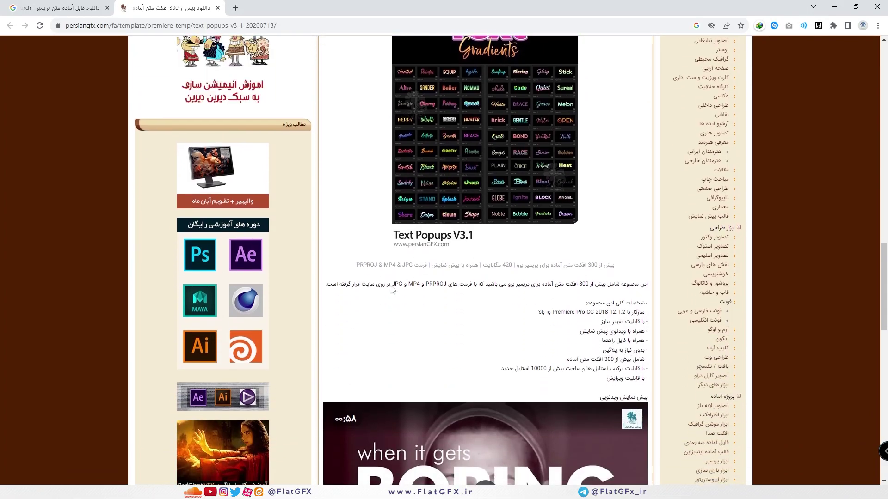
pyautogui.scroll(4, 391, 286)
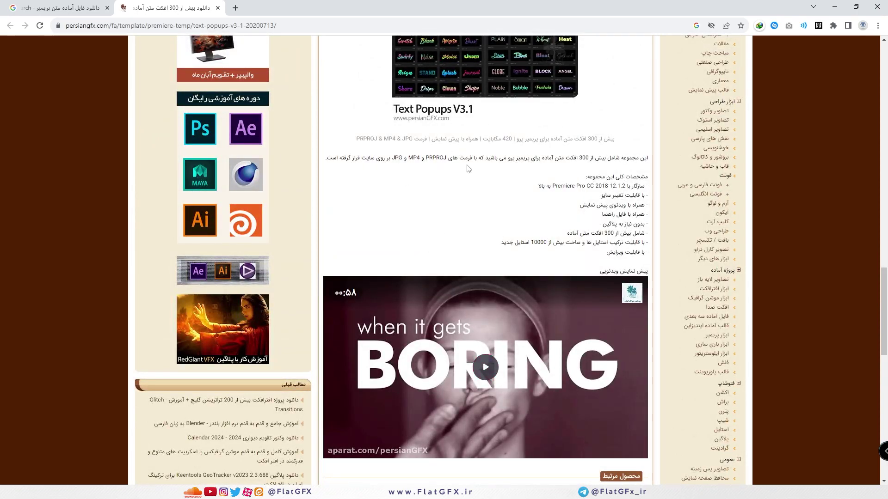
pyautogui.moveTo(447, 158); pyautogui.dragTo(426, 158)
pyautogui.click(422, 148)
# Return to the search results and open the xvizor.com Essential Titles result in a new tab.
pyautogui.click(96, 8)
pyautogui.scroll(-4, 235, 251)
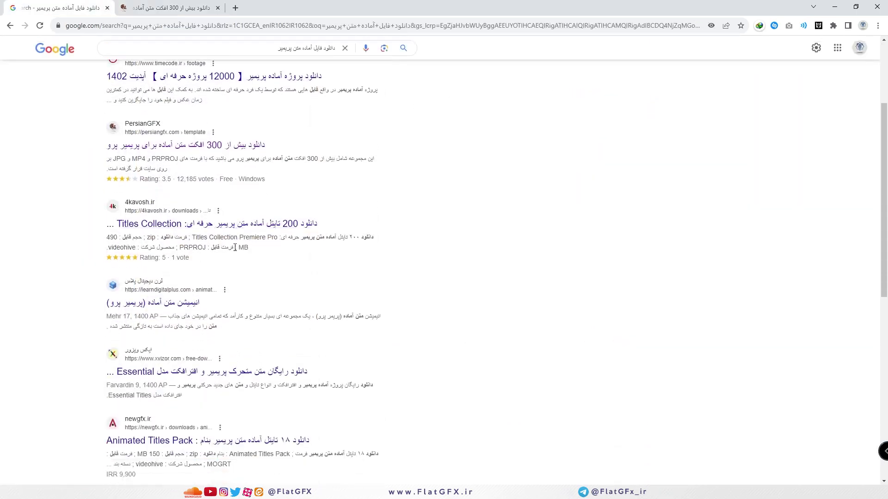
pyautogui.scroll(-3, 185, 208)
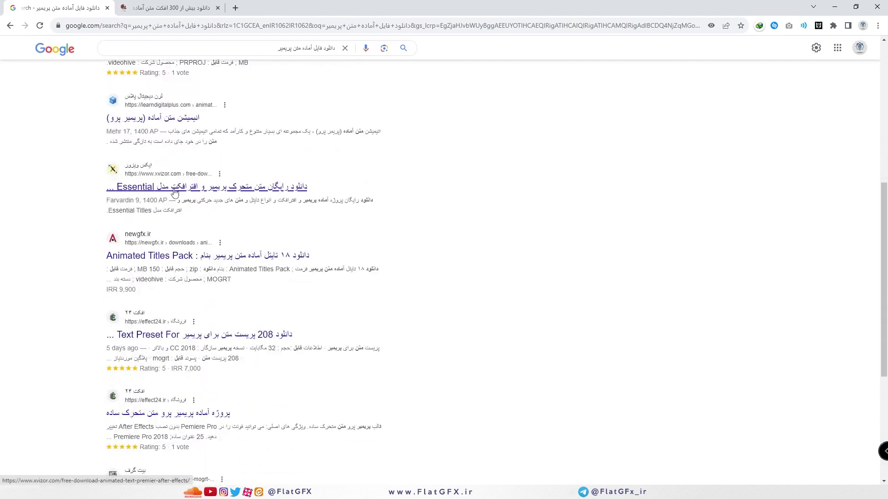
pyautogui.middleClick(162, 186)
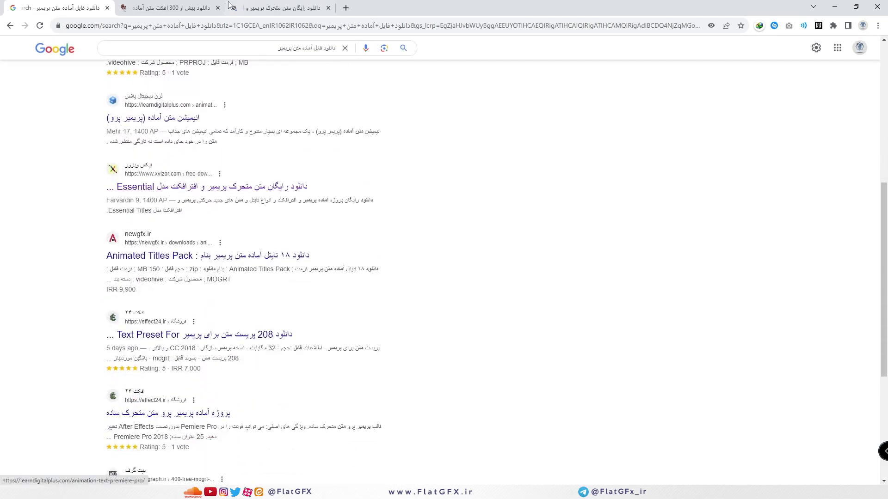
pyautogui.scroll(-1, 189, 295)
pyautogui.scroll(-4, 190, 295)
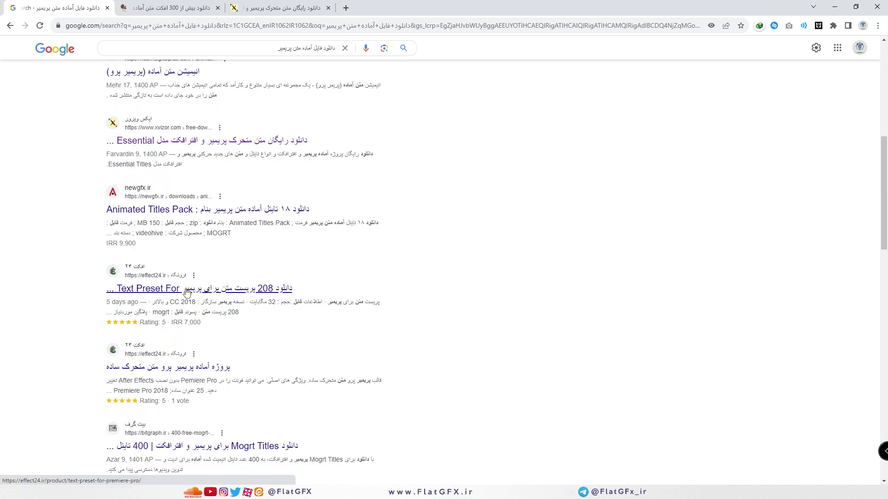
# Examine the xvizor.com page's title previews and feature list, and highlight "Essential Titles" in its heading.
pyautogui.click(317, 6)
pyautogui.scroll(-6, 501, 189)
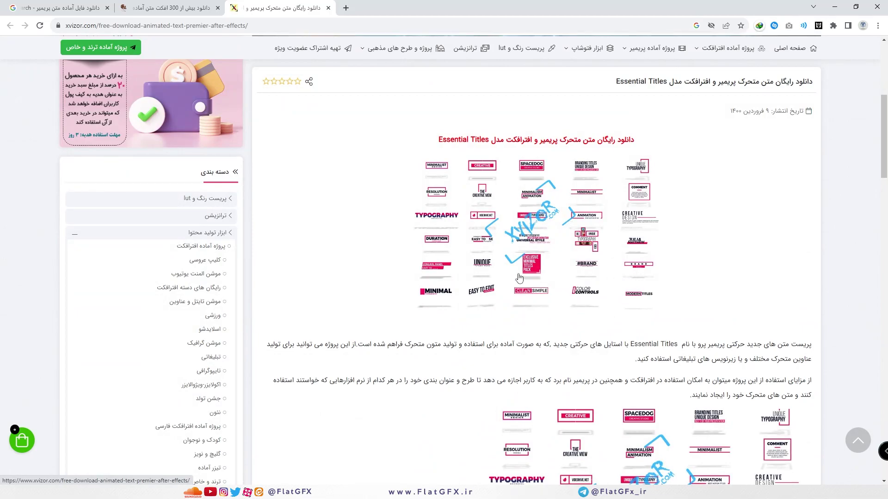
pyautogui.scroll(-6, 566, 267)
pyautogui.scroll(-6, 566, 267)
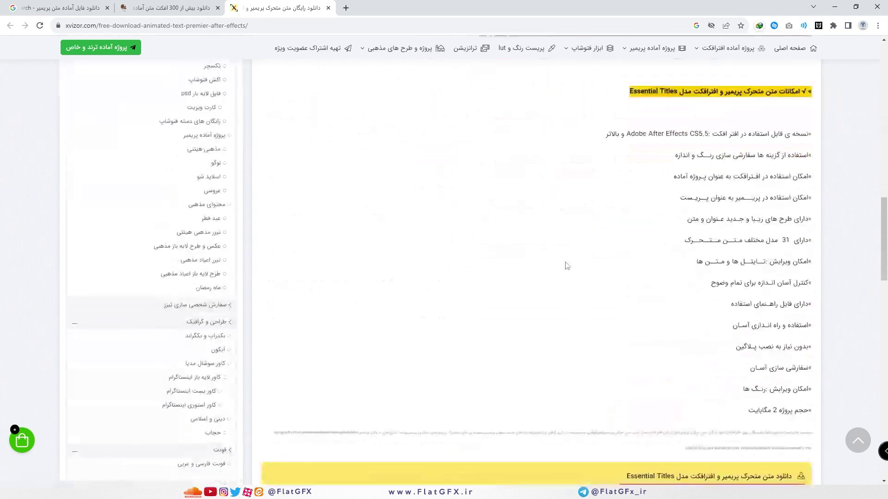
pyautogui.scroll(6, 719, 236)
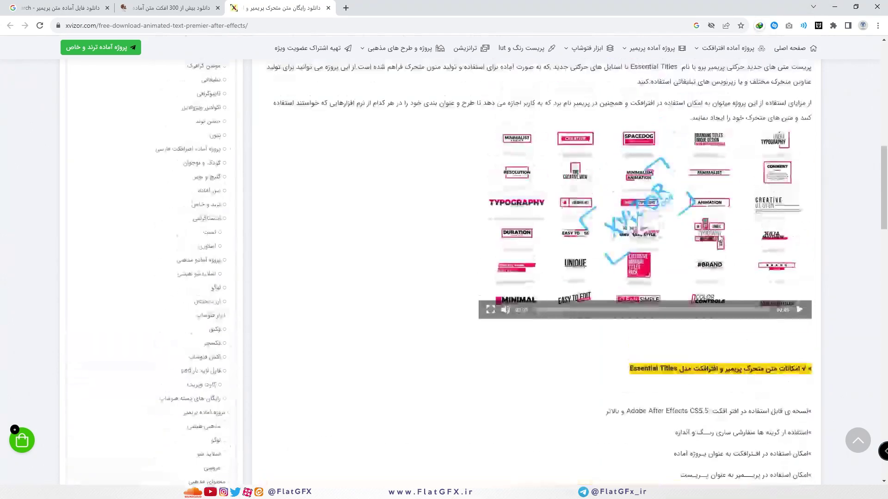
pyautogui.scroll(6, 586, 240)
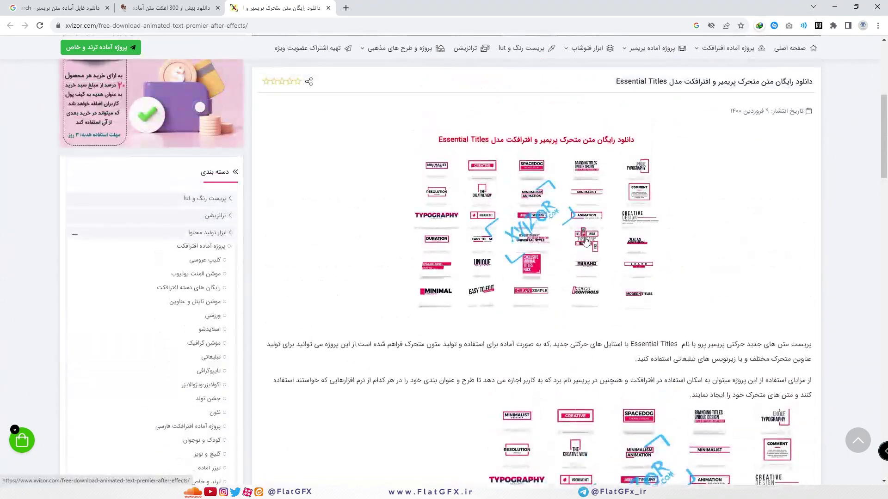
pyautogui.moveTo(614, 84); pyautogui.dragTo(667, 82)
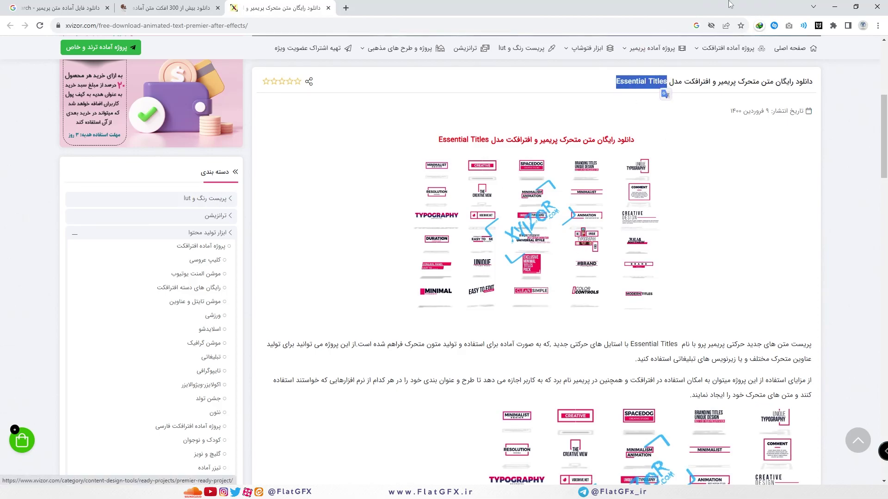
# Return to Premiere Pro, check the file type accepted by Install Motion Graphics Template, and cancel without installing a file.
pyautogui.click(834, 6)
pyautogui.click(128, 15)
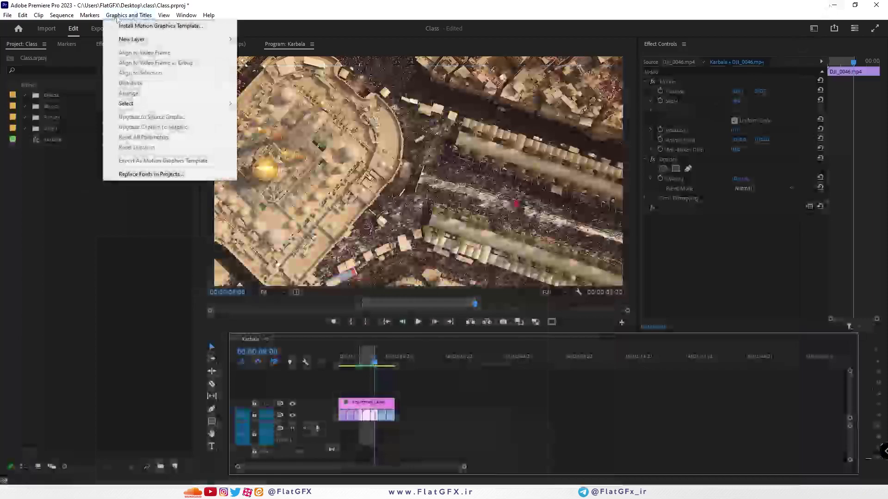
pyautogui.click(143, 26)
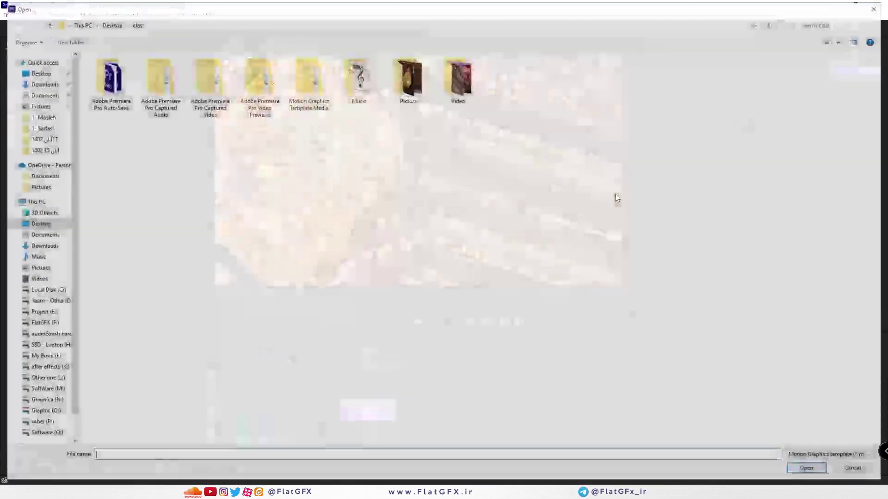
pyautogui.click(826, 456)
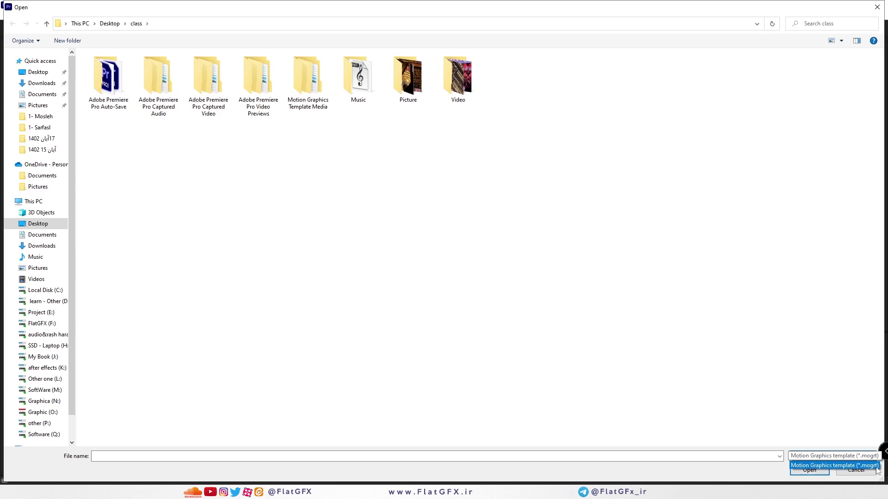
pyautogui.click(876, 466)
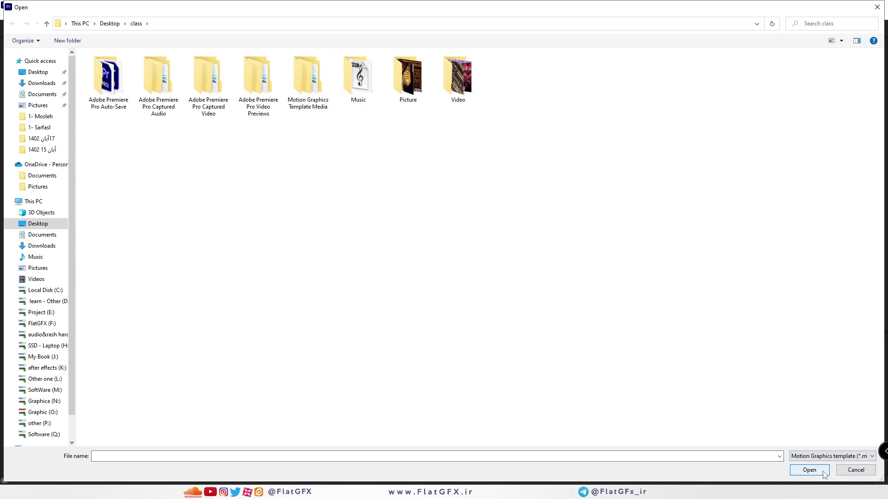
pyautogui.click(856, 470)
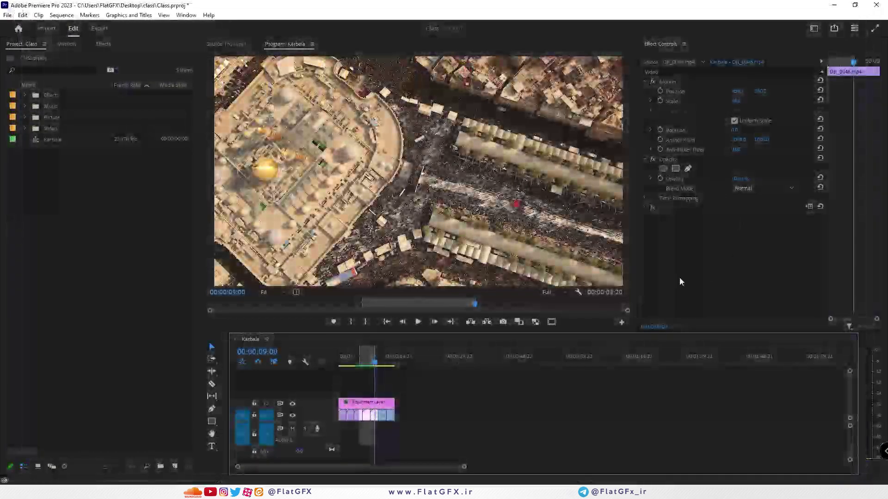
# Show the Essential Graphics panel and select the Untitled template among My Templates.
pyautogui.click(181, 16)
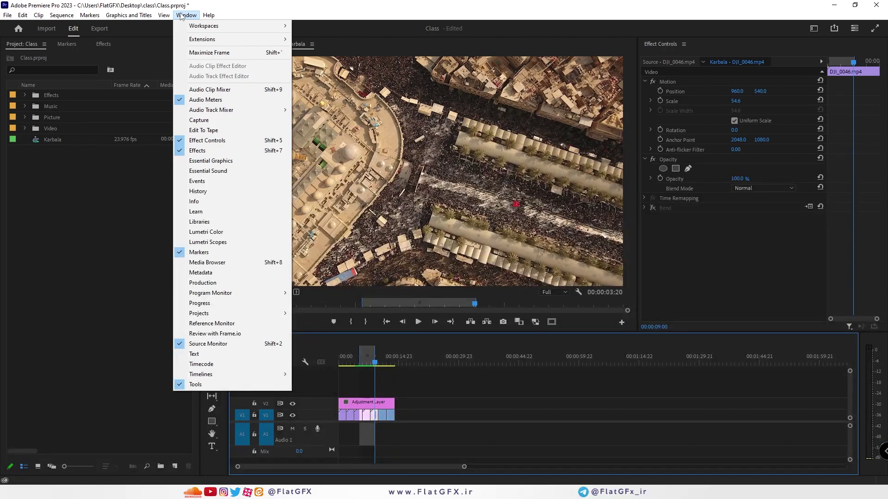
pyautogui.click(188, 16)
pyautogui.click(187, 16)
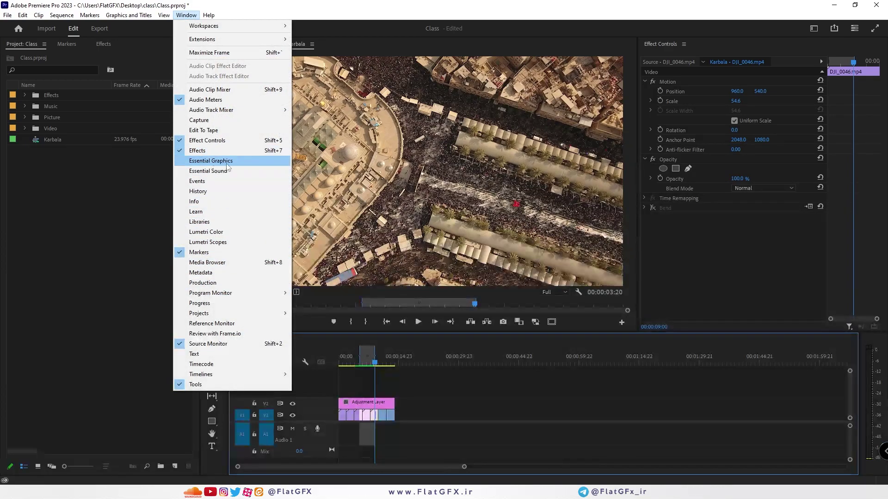
pyautogui.press('Escape')
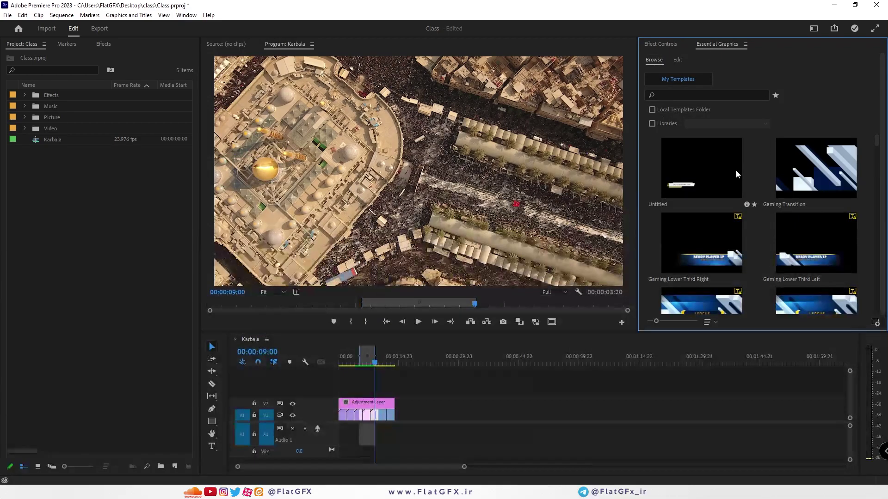
pyautogui.click(695, 174)
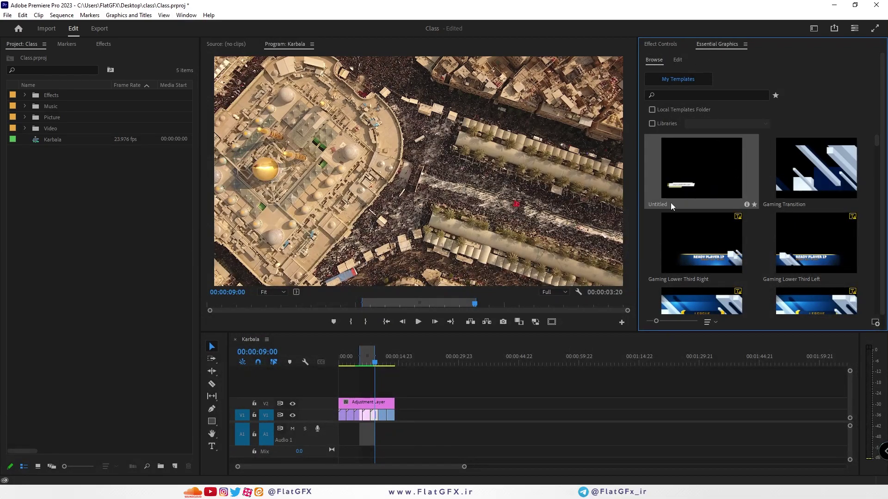
# Clear the In and Out points from the Karbala sequence.
pyautogui.rightClick(365, 353)
pyautogui.click(400, 225)
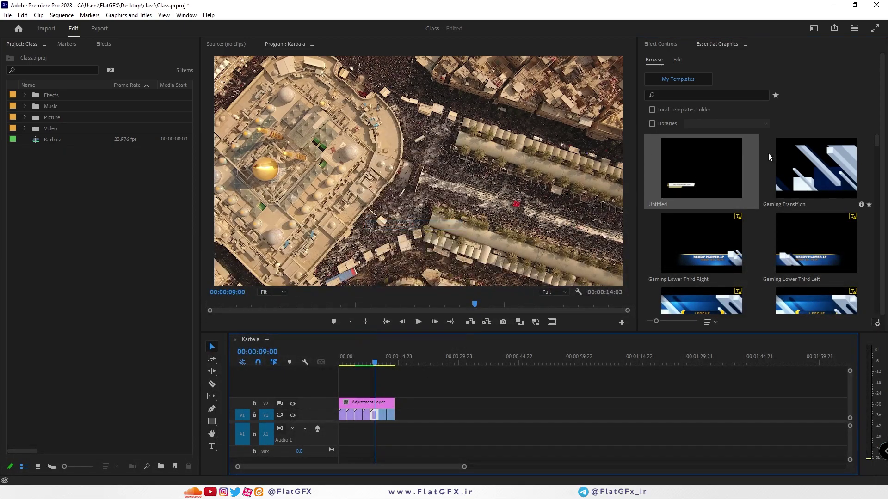
# Bring up the Install Motion Graphics Template file chooser and cancel it without installing anything.
pyautogui.click(719, 44)
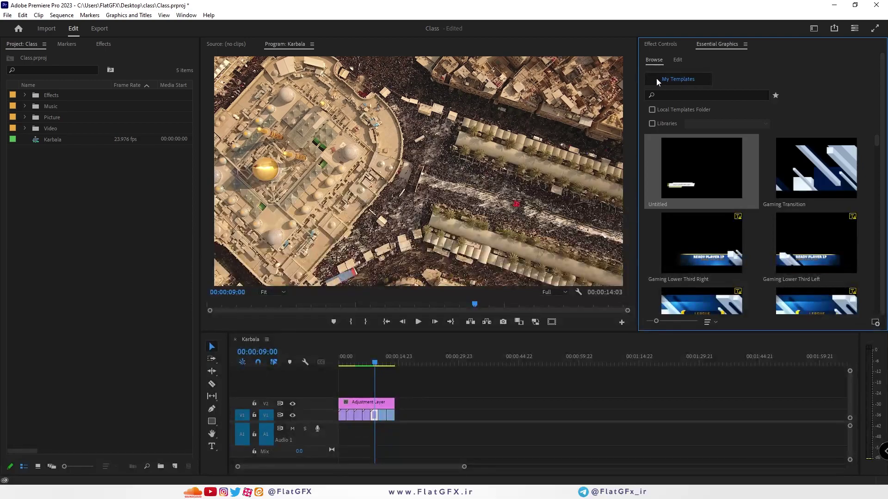
pyautogui.click(138, 15)
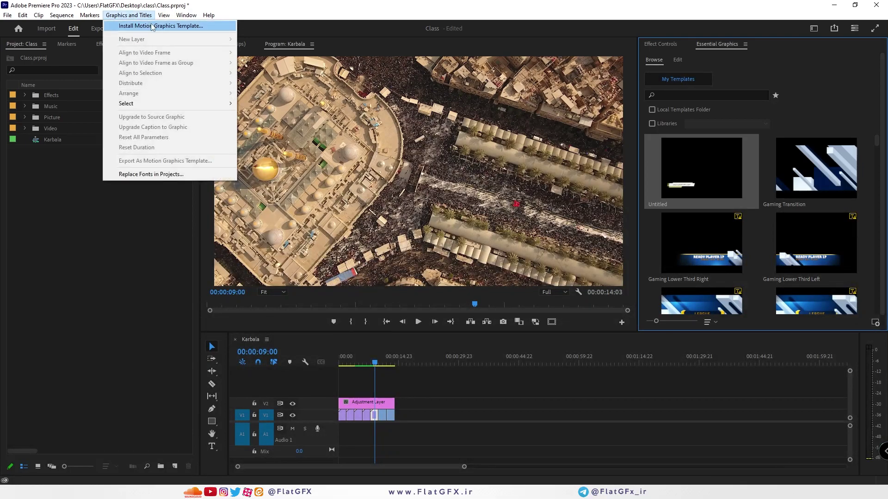
pyautogui.click(152, 26)
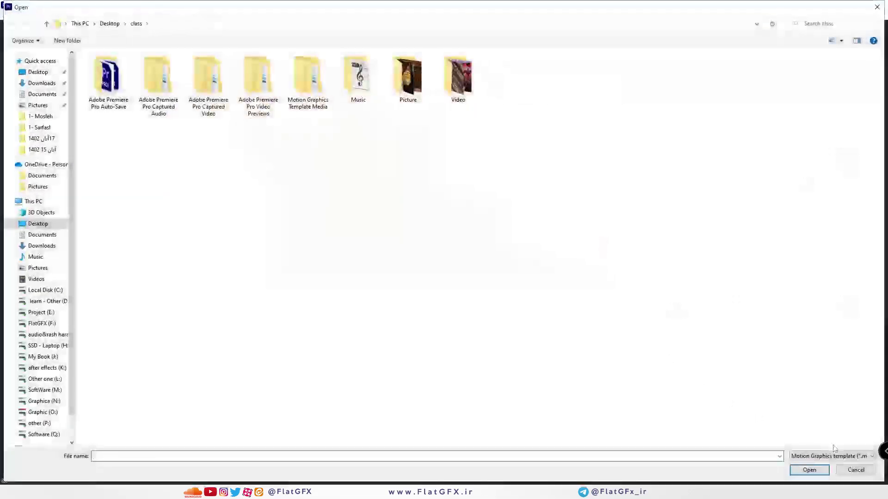
pyautogui.click(856, 469)
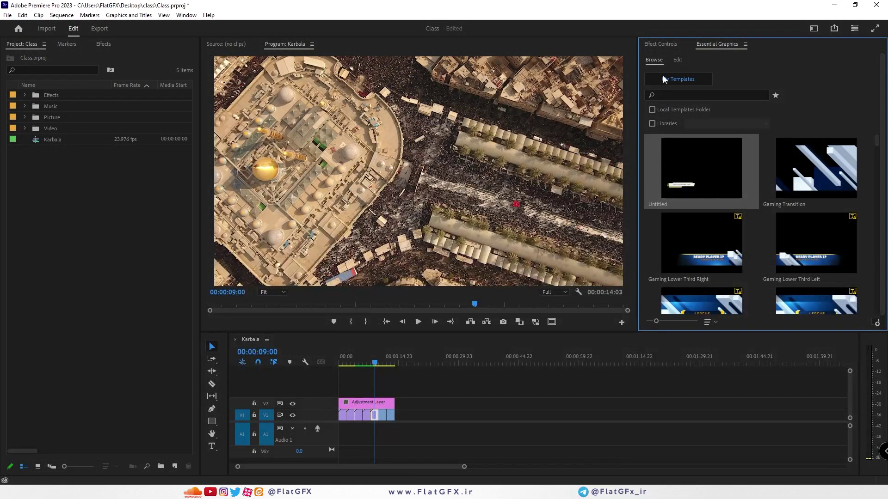
# Place a right-side two-line film lower third from My Templates on track V3 over the playhead, accept the font substitution, and select the graphic.
pyautogui.scroll(-1, 825, 179)
pyautogui.scroll(-3, 825, 177)
pyautogui.moveTo(879, 144); pyautogui.dragTo(879, 230)
pyautogui.moveTo(711, 157); pyautogui.dragTo(363, 393)
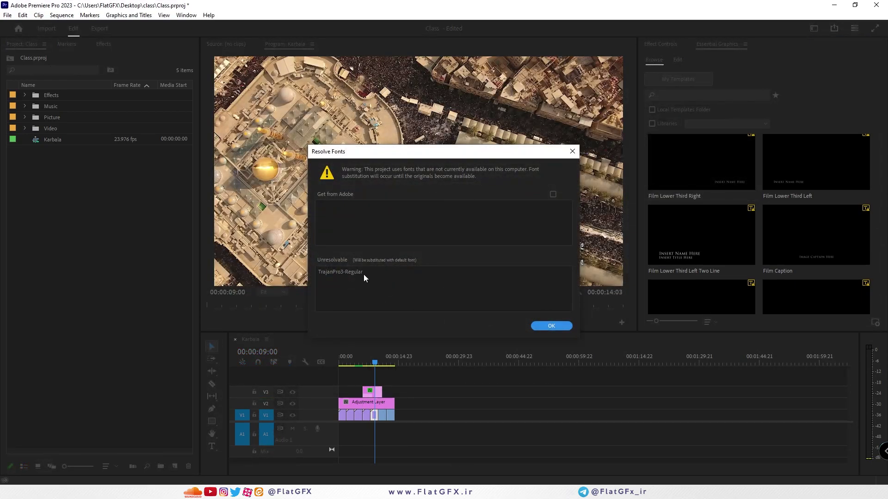
pyautogui.click(551, 326)
pyautogui.click(376, 393)
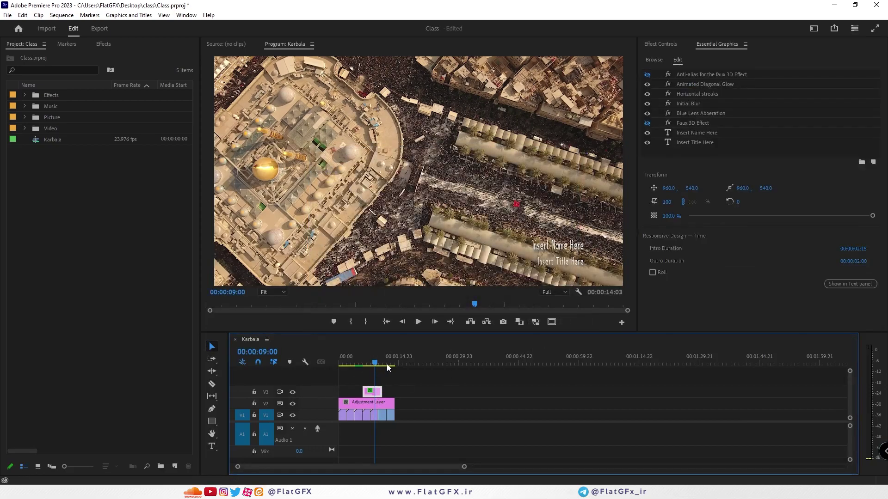
# Preview the lower third at 00:00:07:04 and inspect the properties of its name and title text layers in Effect Controls.
pyautogui.moveTo(374, 365); pyautogui.dragTo(367, 363)
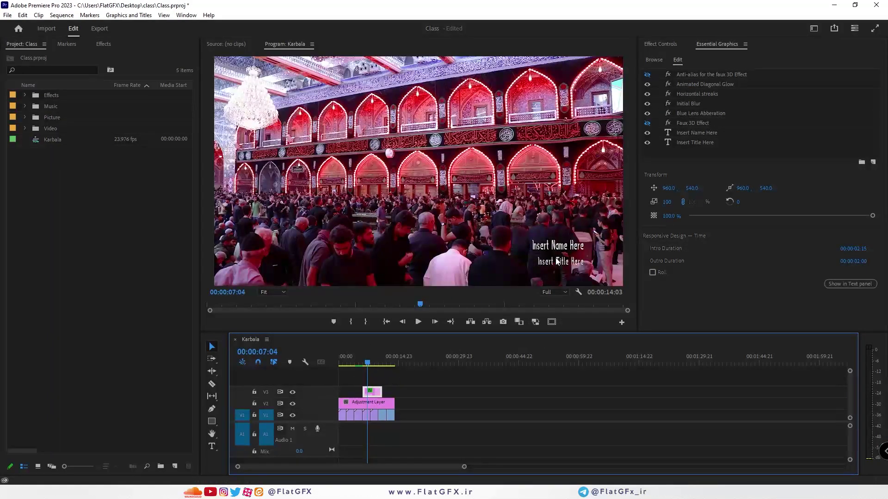
pyautogui.click(666, 41)
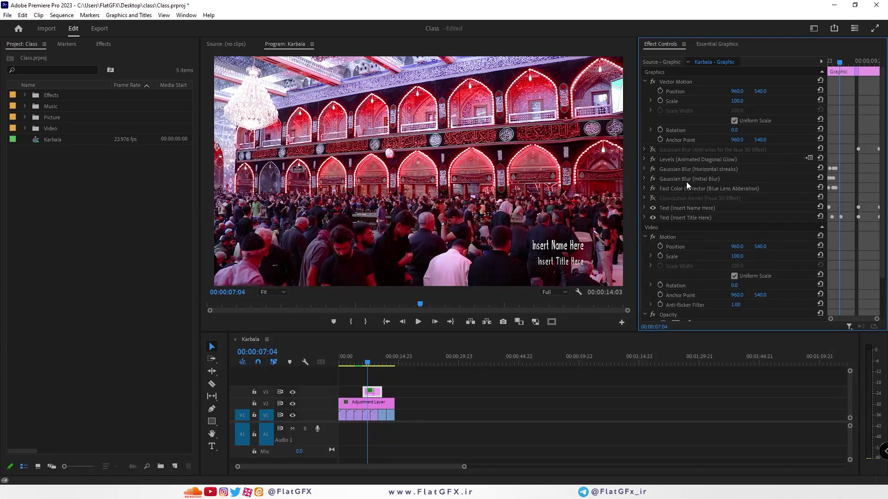
pyautogui.click(675, 209)
pyautogui.click(644, 208)
pyautogui.click(652, 236)
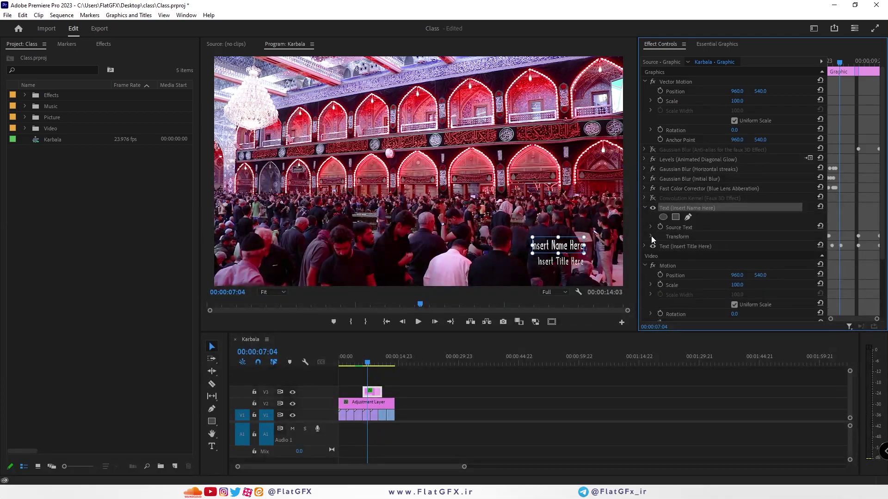
pyautogui.click(644, 246)
# Replace the lower third's "Insert Name Here" text with "بسم الله الرحمن الرحیم".
pyautogui.doubleClick(574, 250)
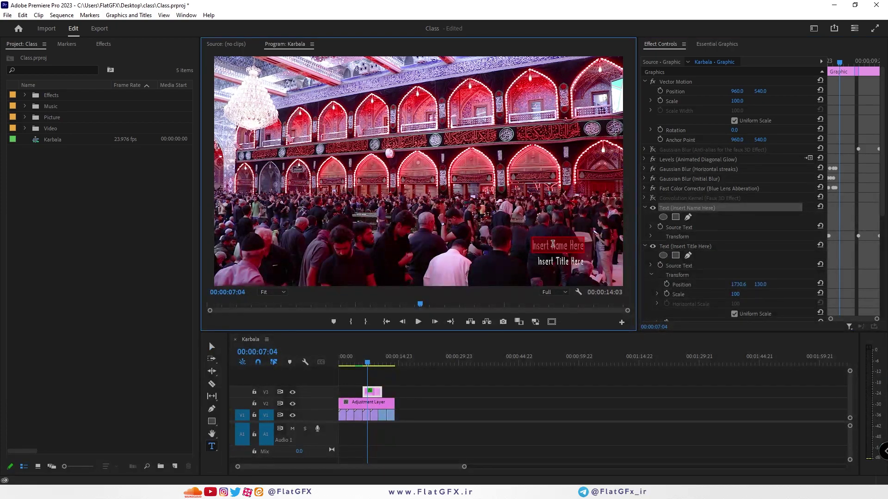
pyautogui.write('محسن')
pyautogui.press('BackSpace')
pyautogui.press('BackSpace')
pyautogui.press('BackSpace')
pyautogui.press('BackSpace')
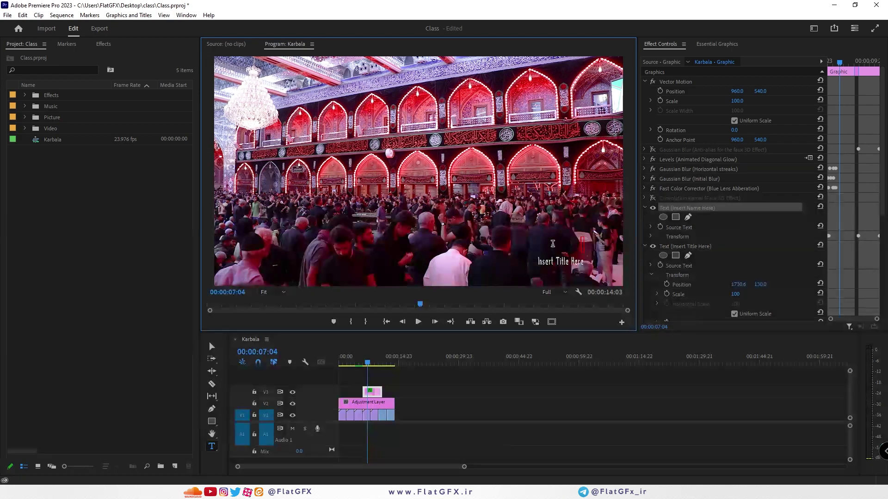
pyautogui.write('بسم الله')
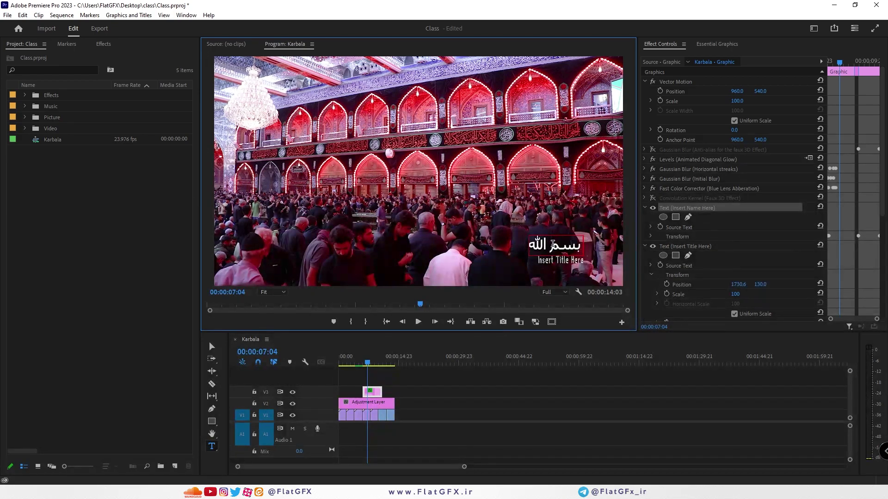
pyautogui.write(' الرحمن الرحیم')
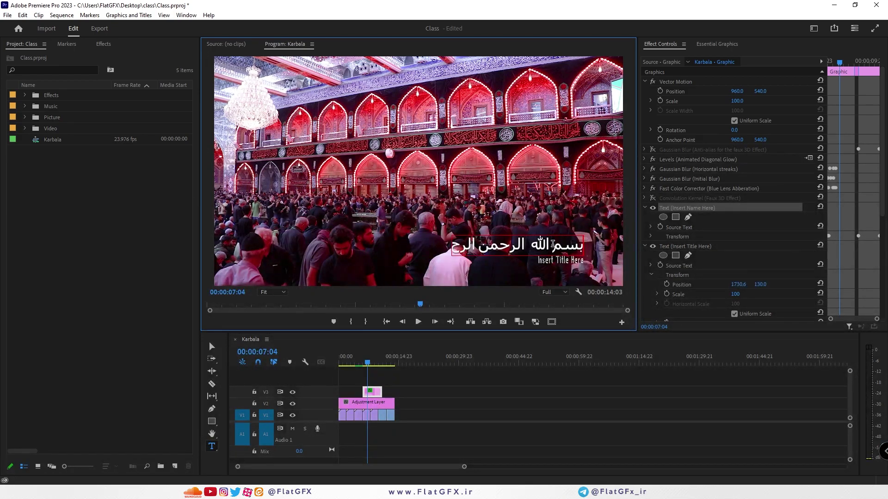
pyautogui.click(212, 346)
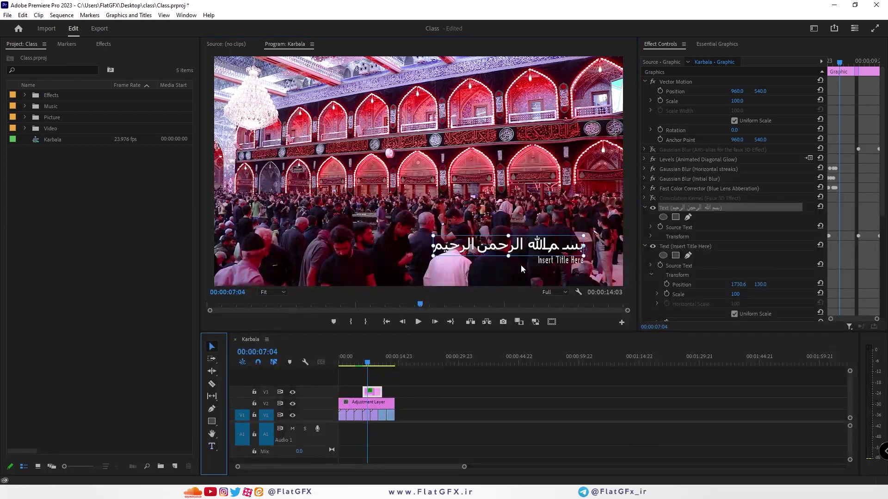
# Replace the lower third's "Insert Title Here" text with "سلام و درود".
pyautogui.doubleClick(565, 263)
pyautogui.write('سلام و درود')
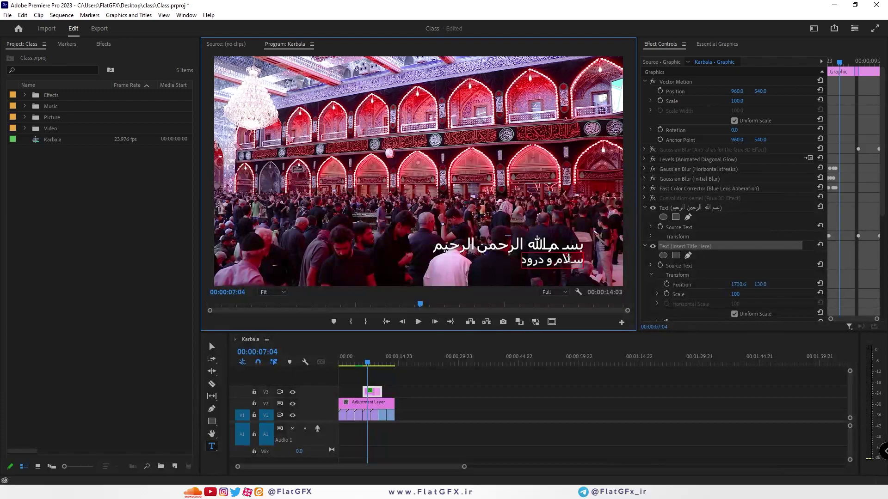
pyautogui.click(207, 345)
# Play back the edited lower third's animation, return to 00:00:10:01, and review the graphic's collapsed text layers in Effect Controls.
pyautogui.moveTo(367, 362); pyautogui.dragTo(360, 362)
pyautogui.press('space')
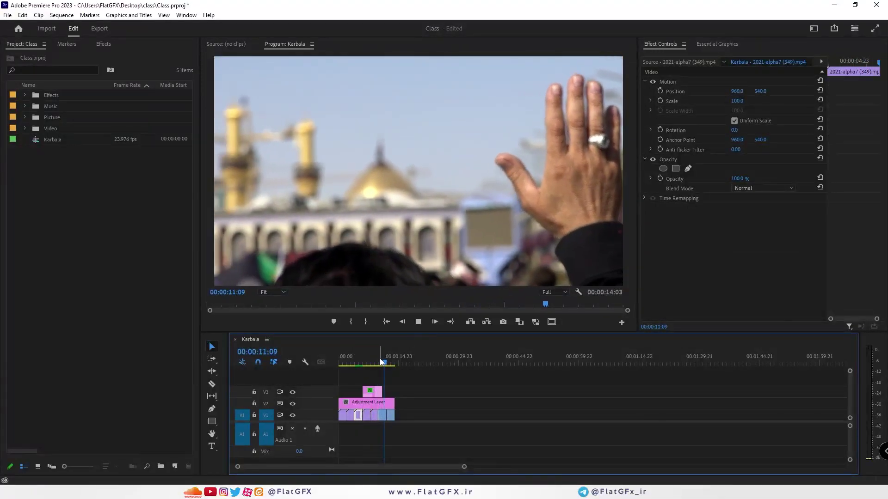
pyautogui.click(379, 360)
pyautogui.click(371, 393)
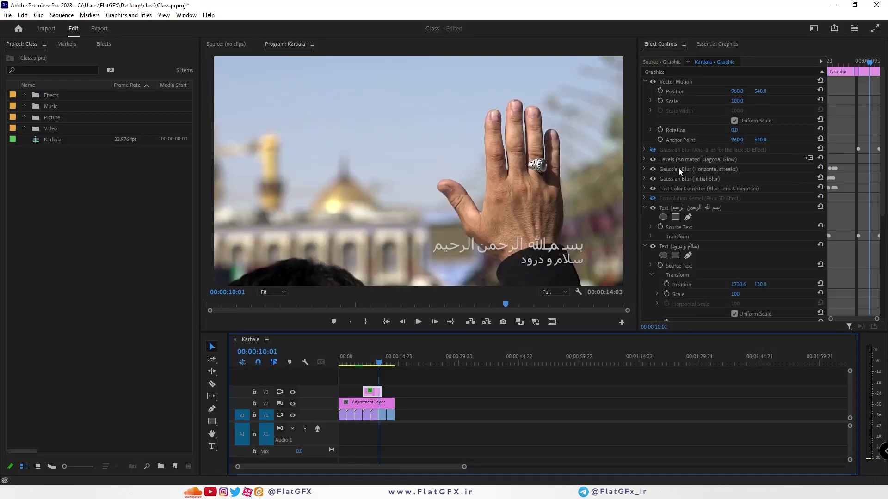
pyautogui.click(643, 208)
pyautogui.click(644, 216)
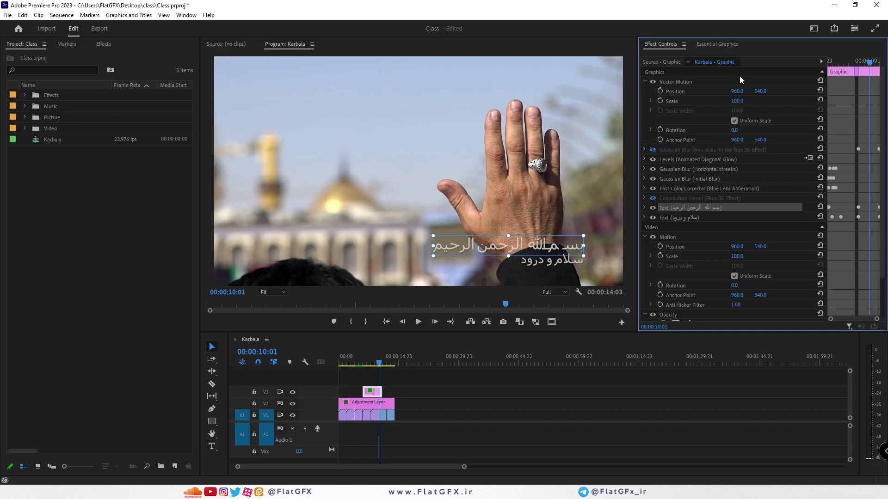
# Park the playhead at 00:00:06:22 and delete the lower third graphic from track V3.
pyautogui.click(372, 391)
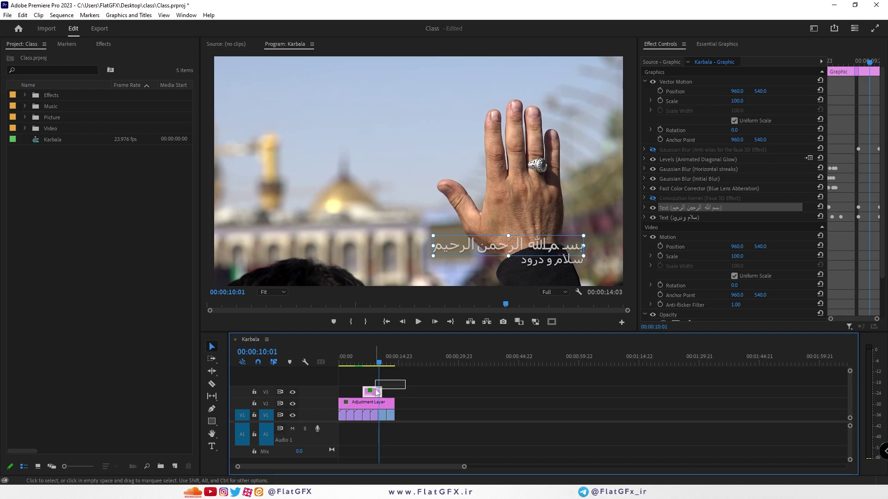
pyautogui.moveTo(380, 363); pyautogui.dragTo(369, 364)
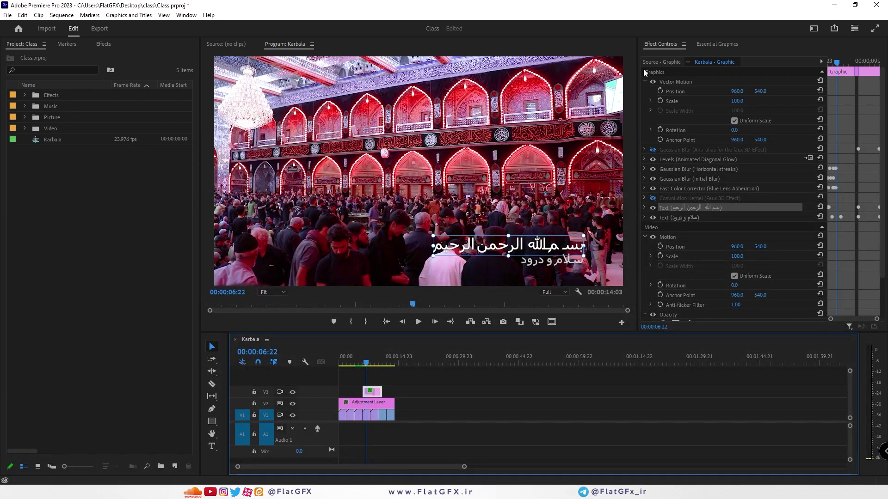
pyautogui.press('Delete')
# Add the Film Lower Third Left Two Line template to track V3 above the Adjustment Layer and accept the font substitution.
pyautogui.click(721, 45)
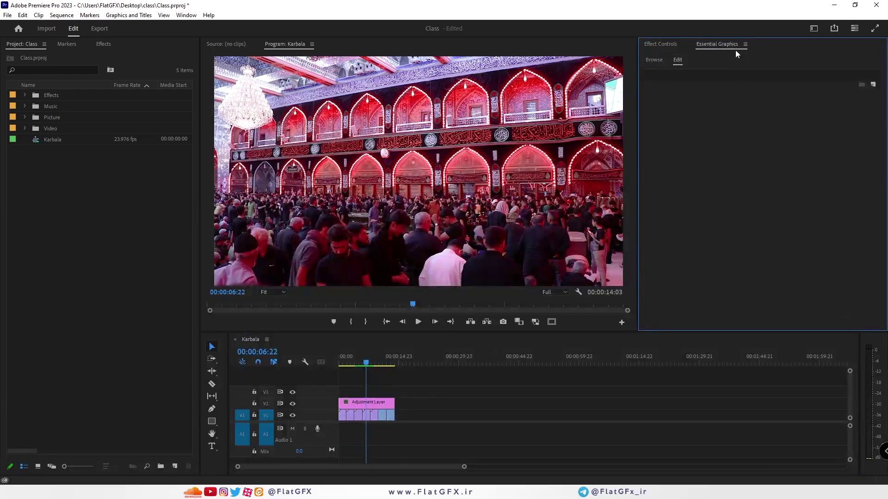
pyautogui.click(660, 63)
pyautogui.scroll(-1, 879, 230)
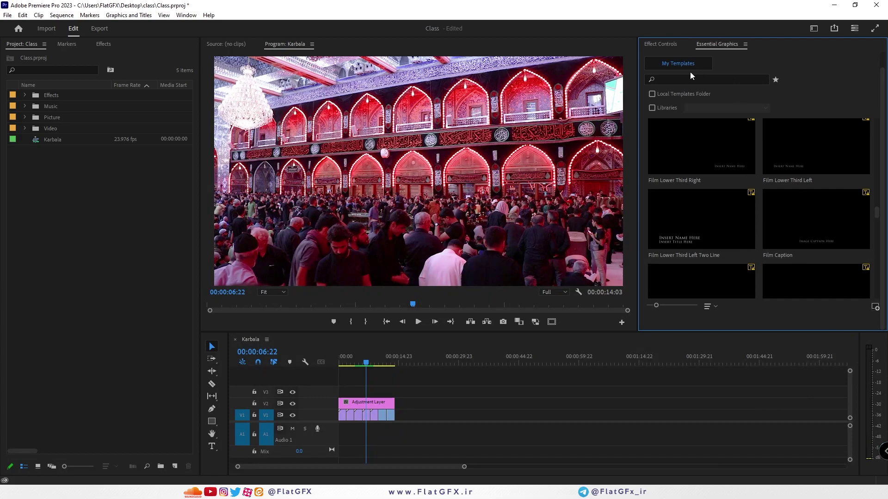
pyautogui.moveTo(701, 218); pyautogui.dragTo(370, 392)
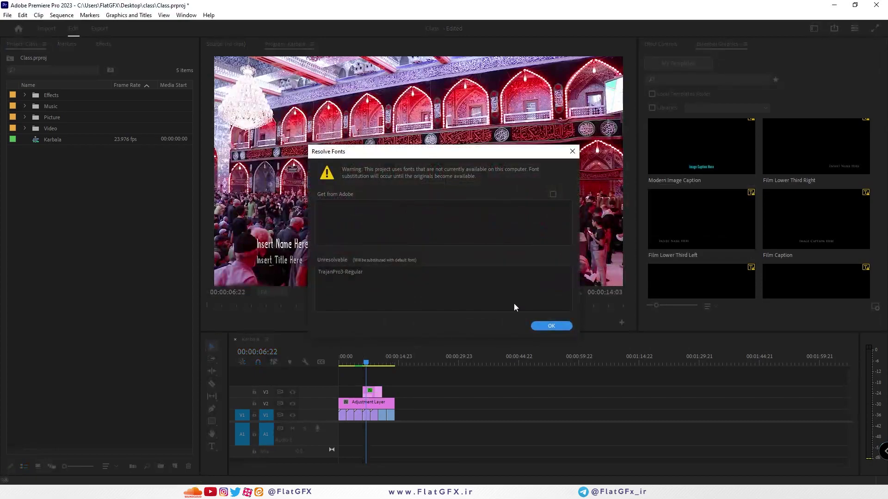
pyautogui.click(554, 327)
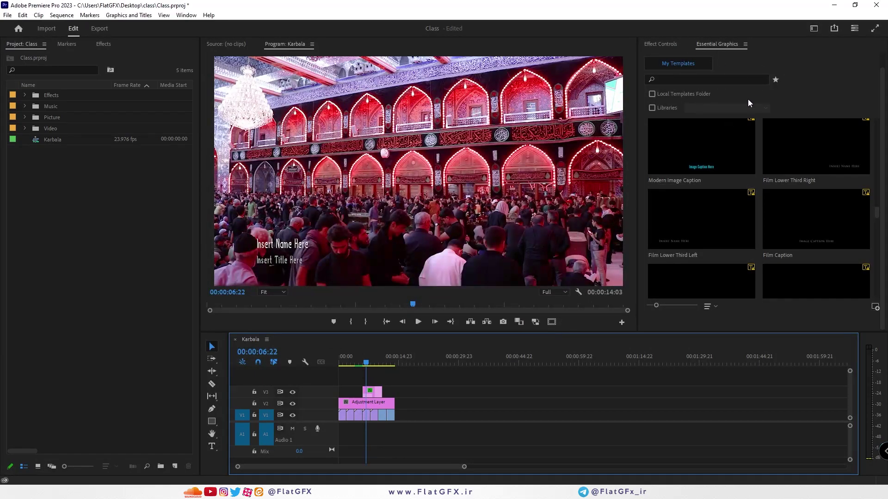
# Select the new lower third and compare its layers and properties in Essential Graphics and Effect Controls.
pyautogui.click(375, 392)
pyautogui.click(677, 61)
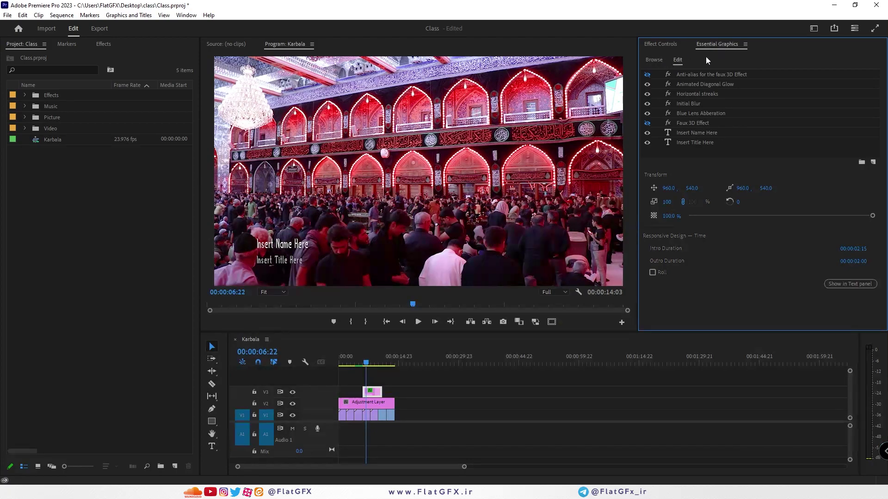
pyautogui.click(661, 44)
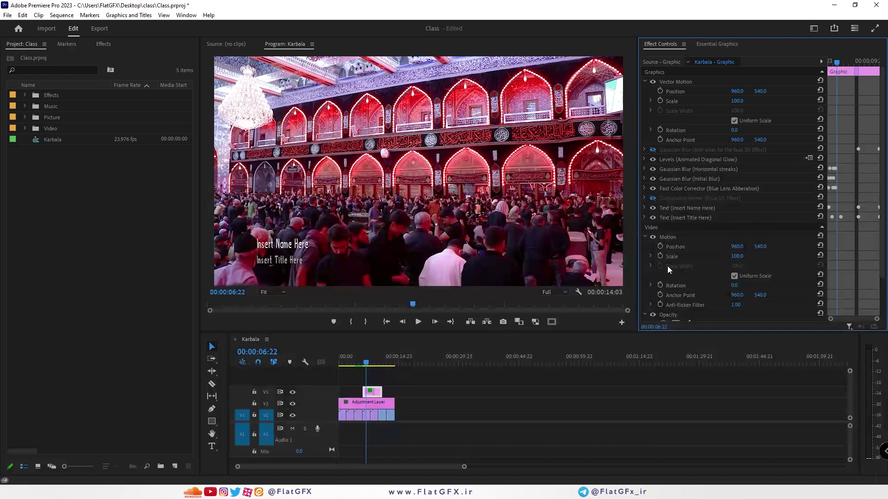
pyautogui.click(717, 45)
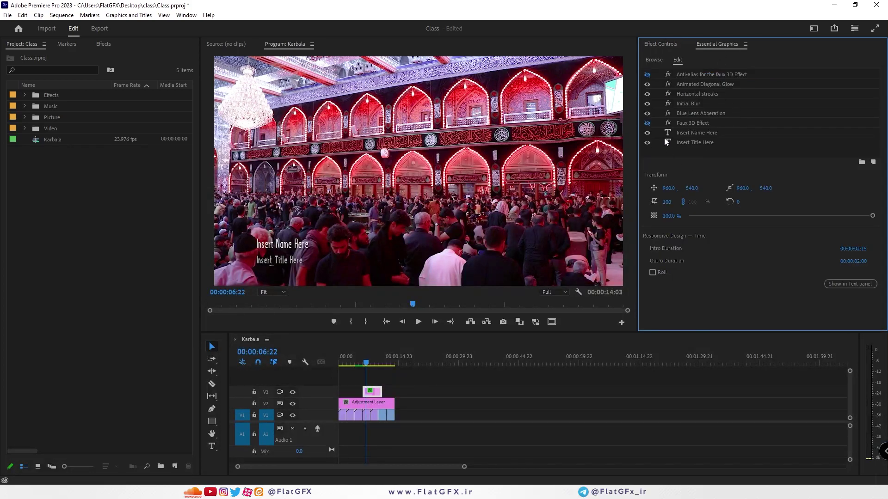
# Replace the left lower third's "Insert Name Here" text with "سلام".
pyautogui.click(692, 134)
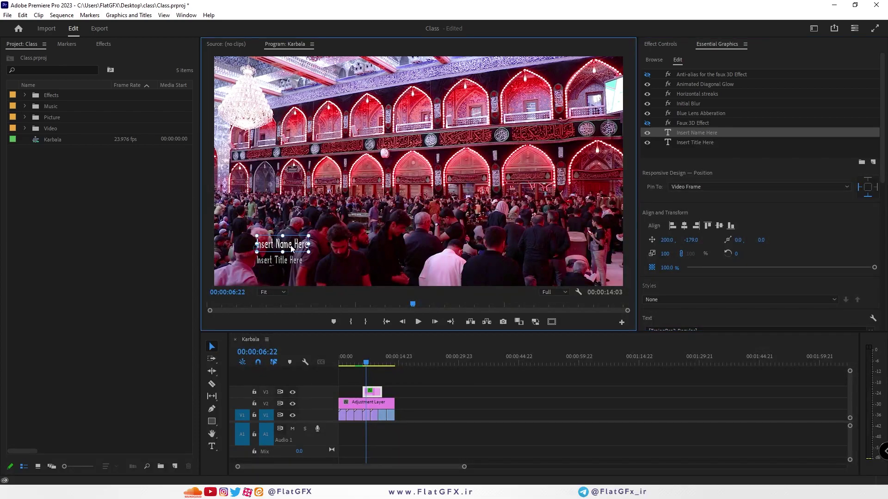
pyautogui.doubleClick(271, 244)
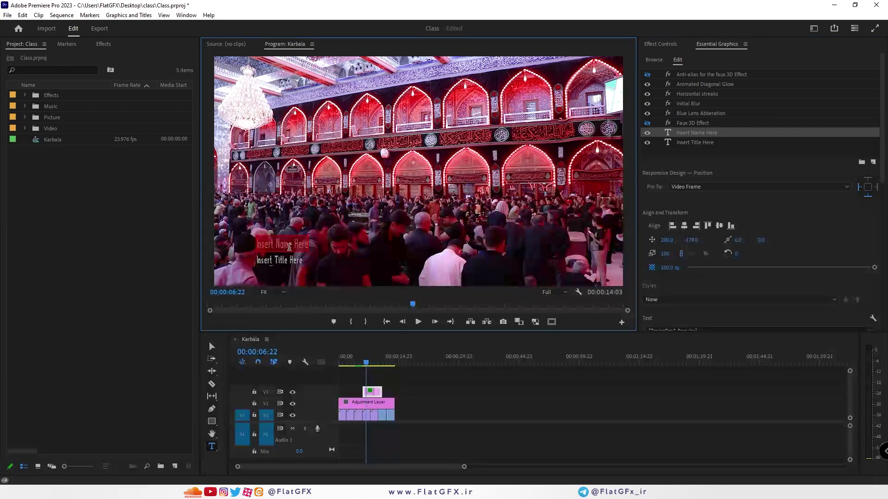
pyautogui.write('سلام')
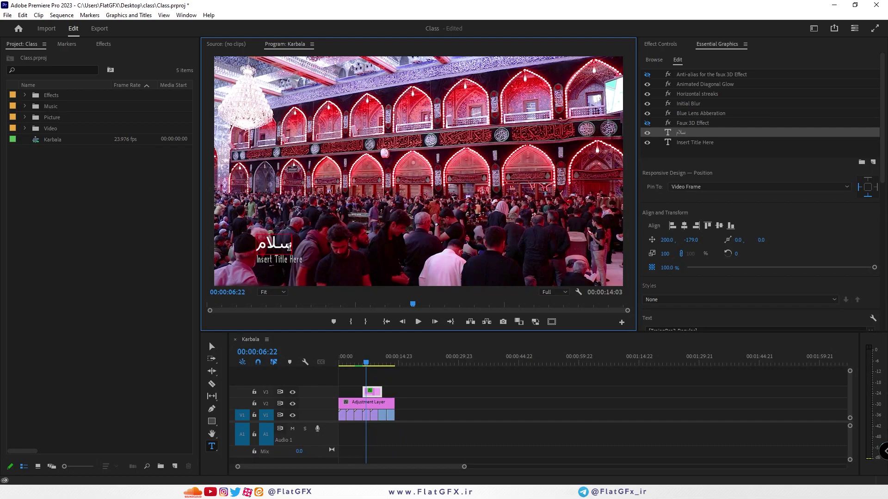
# Try out the سلام layer's opacity and horizontal position, and examine its alignment, font, fill, stroke, background and shadow settings.
pyautogui.moveTo(719, 268); pyautogui.dragTo(873, 272)
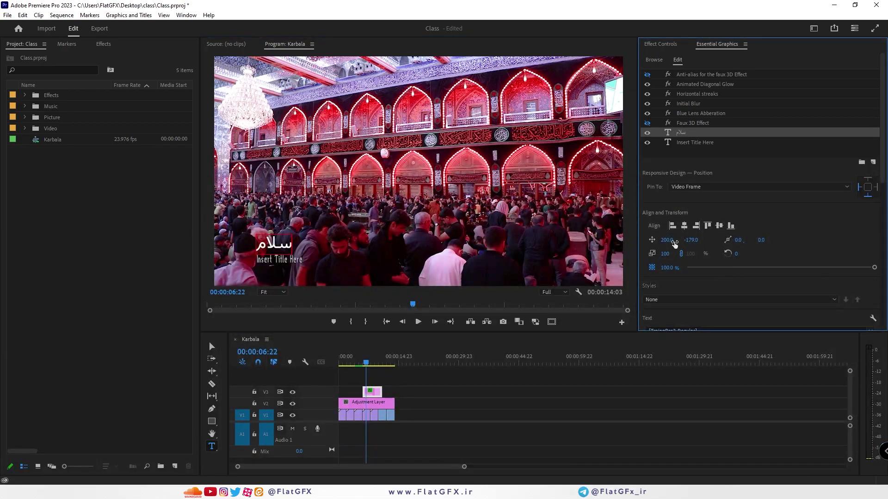
pyautogui.moveTo(667, 240); pyautogui.dragTo(667, 240)
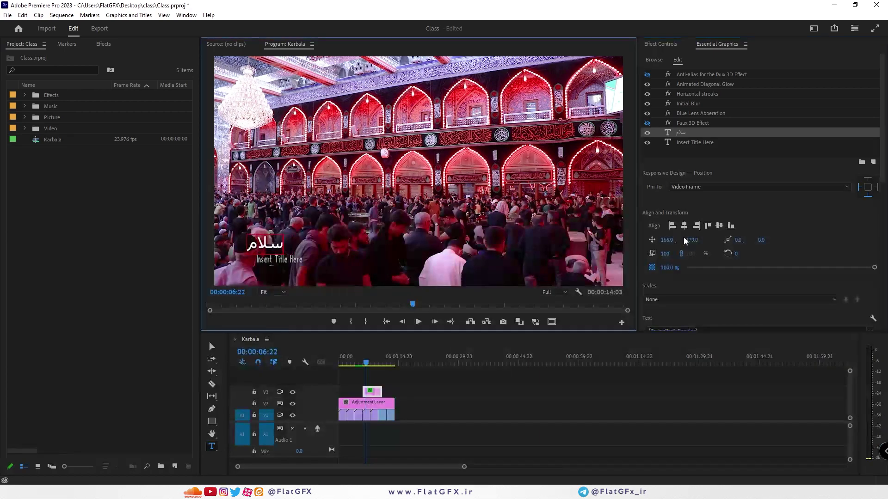
pyautogui.scroll(-5, 767, 264)
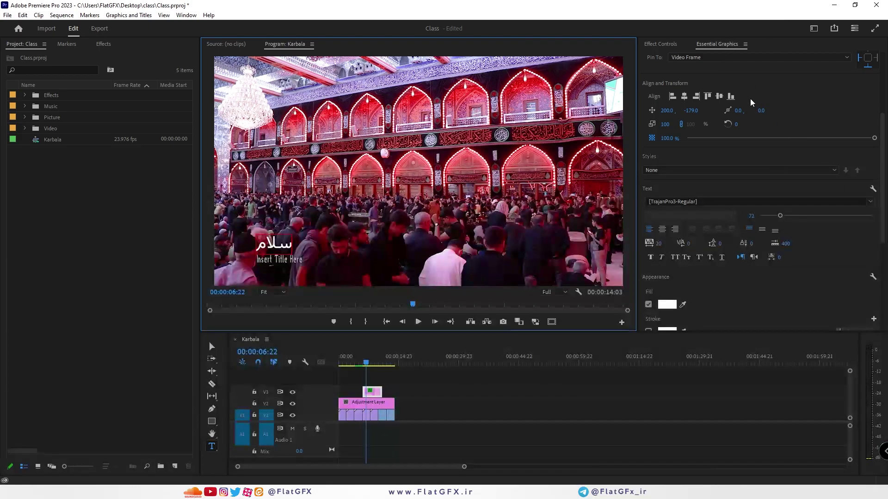
pyautogui.moveTo(881, 175); pyautogui.dragTo(881, 116)
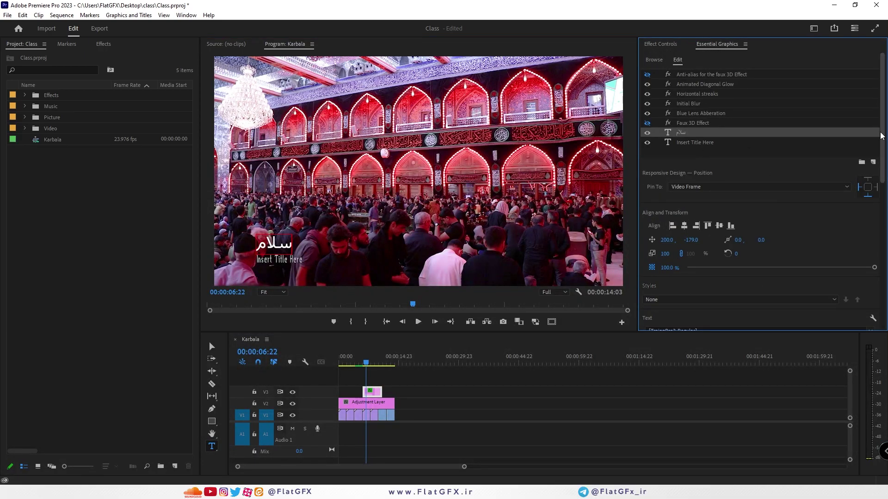
pyautogui.moveTo(881, 135); pyautogui.dragTo(880, 217)
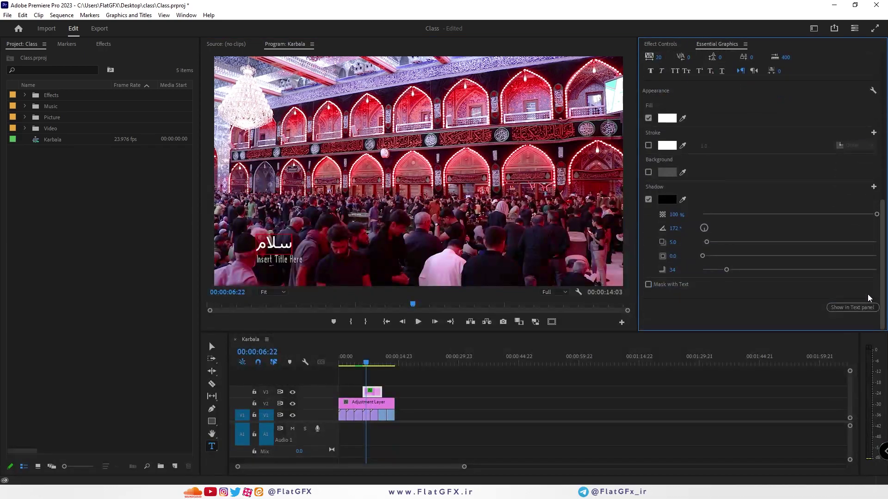
# Delete the lower third title clip from track V3.
pyautogui.scroll(5, 865, 213)
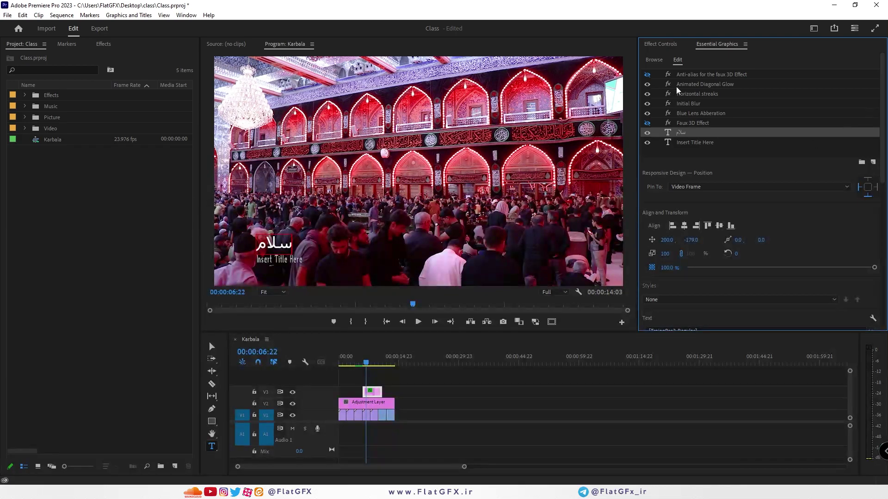
pyautogui.moveTo(366, 364)
pyautogui.mouseDown()
pyautogui.moveTo(356, 364)
pyautogui.moveTo(386, 365)
pyautogui.moveTo(364, 366)
pyautogui.mouseUp()
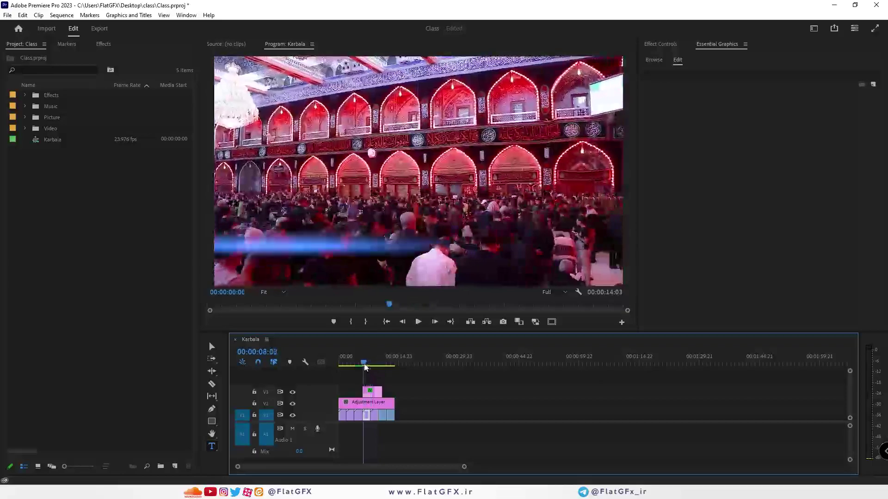
pyautogui.click(372, 393)
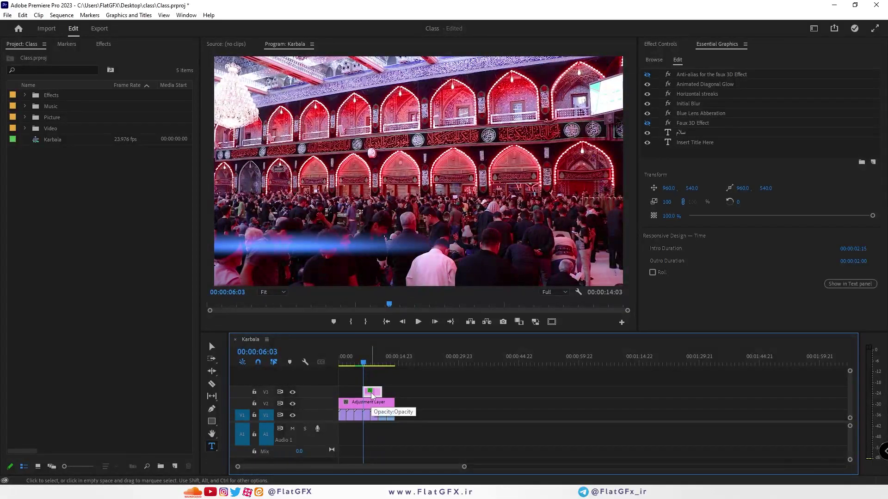
pyautogui.press('Delete')
# Browse the My Templates collection of motion graphics in Essential Graphics and close that panel.
pyautogui.click(712, 46)
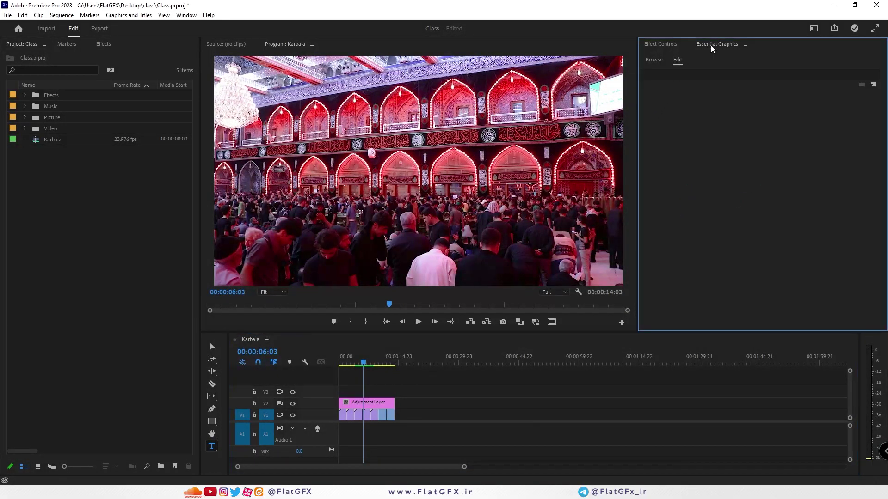
pyautogui.click(653, 60)
pyautogui.scroll(-1, 877, 205)
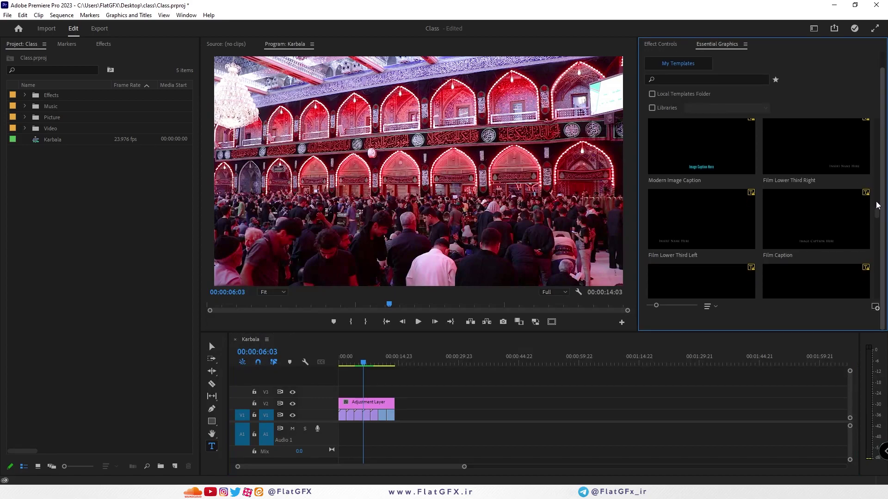
pyautogui.scroll(1, 878, 106)
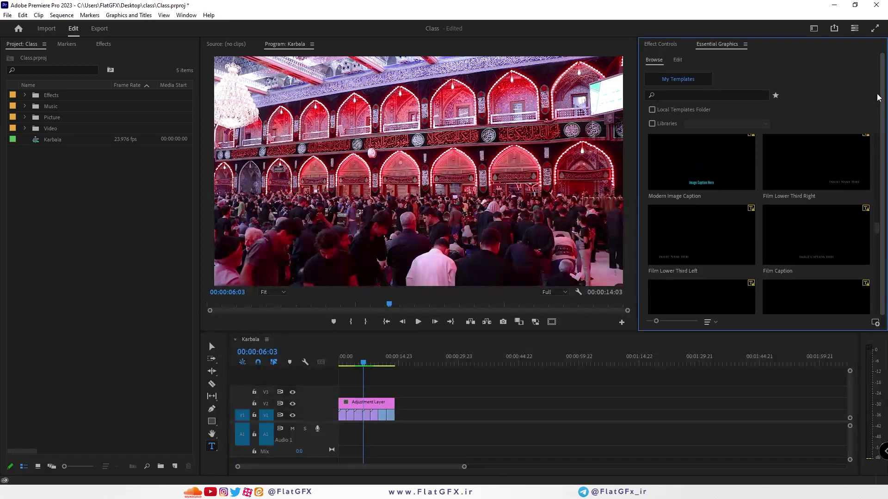
pyautogui.scroll(-1, 877, 253)
pyautogui.scroll(-5, 878, 232)
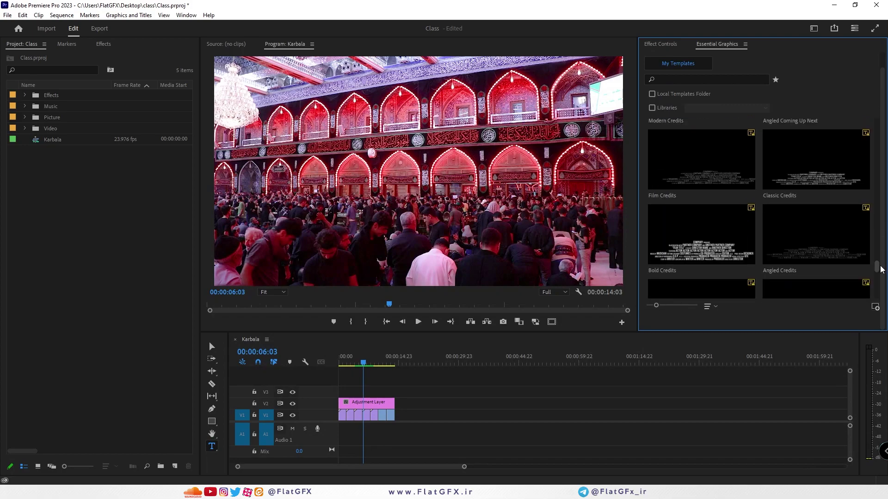
pyautogui.moveTo(880, 271); pyautogui.dragTo(874, 121)
pyautogui.scroll(3, 874, 121)
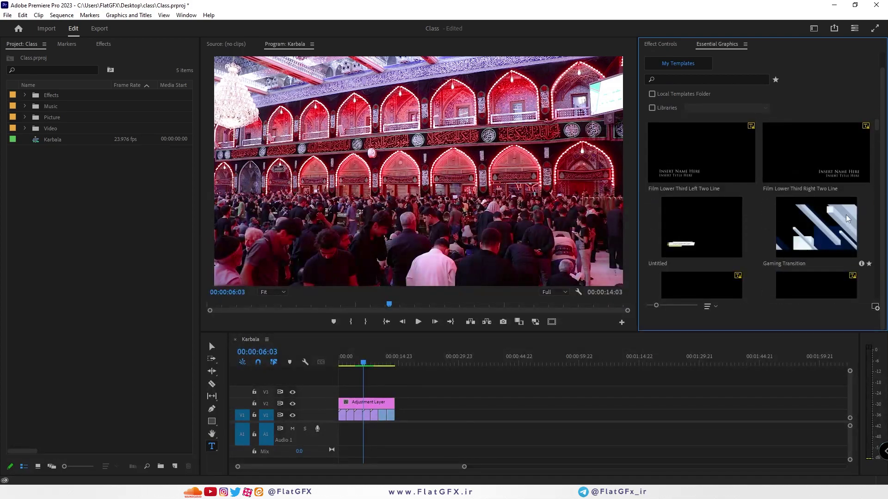
pyautogui.rightClick(717, 45)
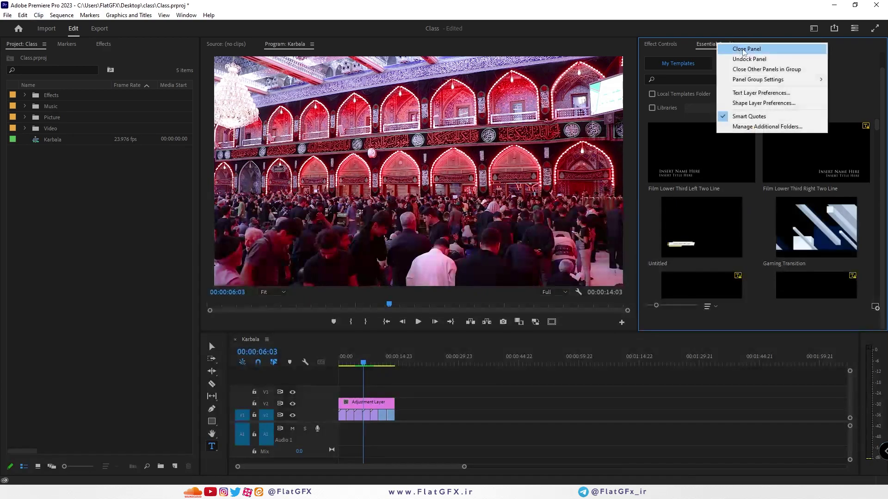
pyautogui.click(745, 49)
# Make the Program monitor active with the playhead at 00:00:01:15 and review its playback and paused resolution options.
pyautogui.click(119, 17)
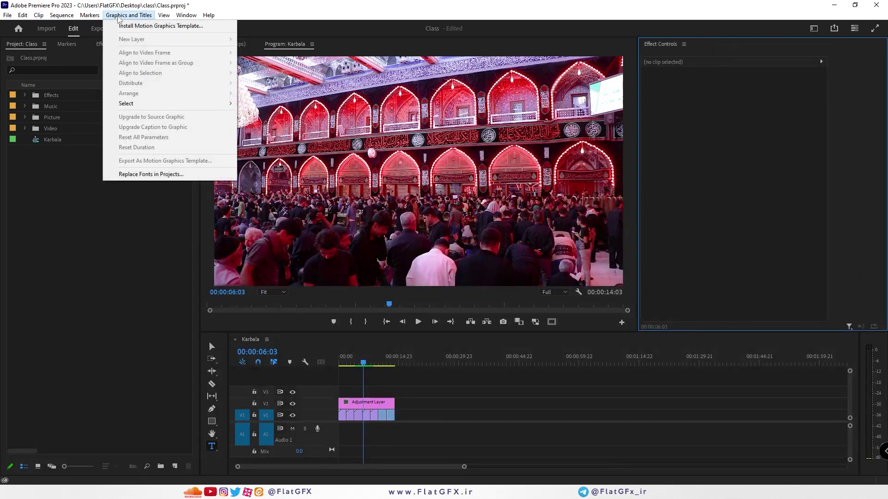
pyautogui.moveTo(163, 15)
pyautogui.moveTo(200, 29)
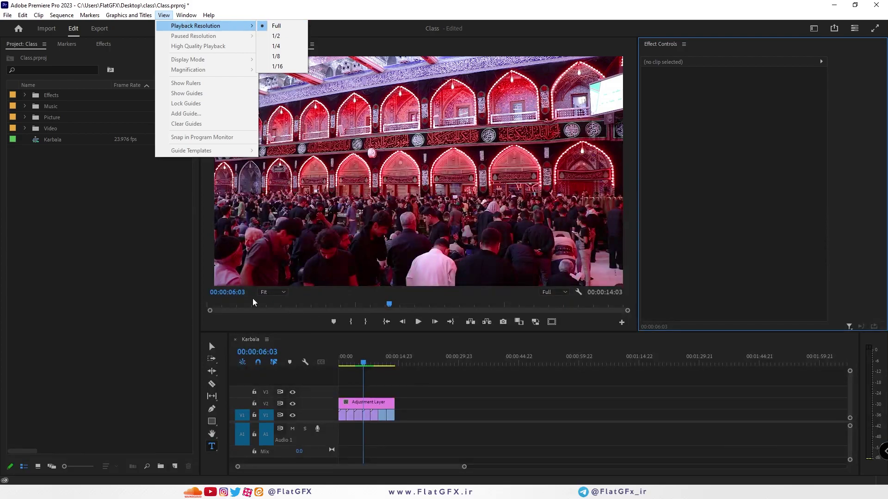
pyautogui.click(278, 26)
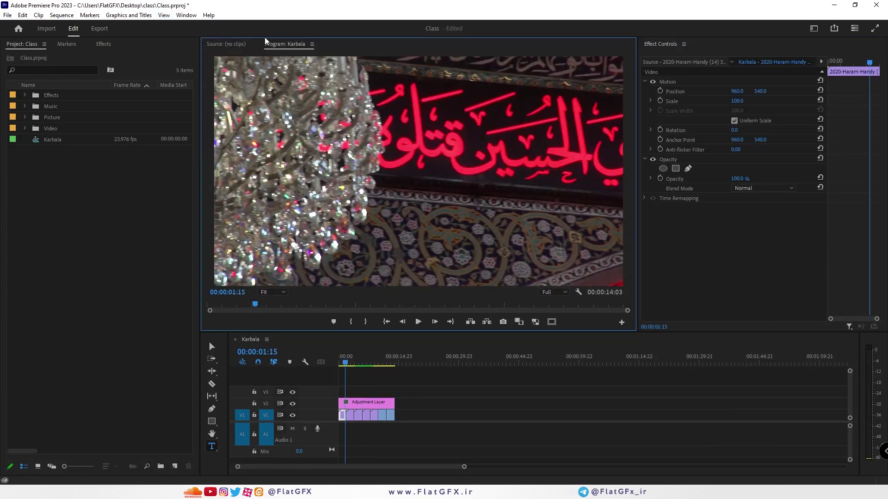
pyautogui.click(128, 16)
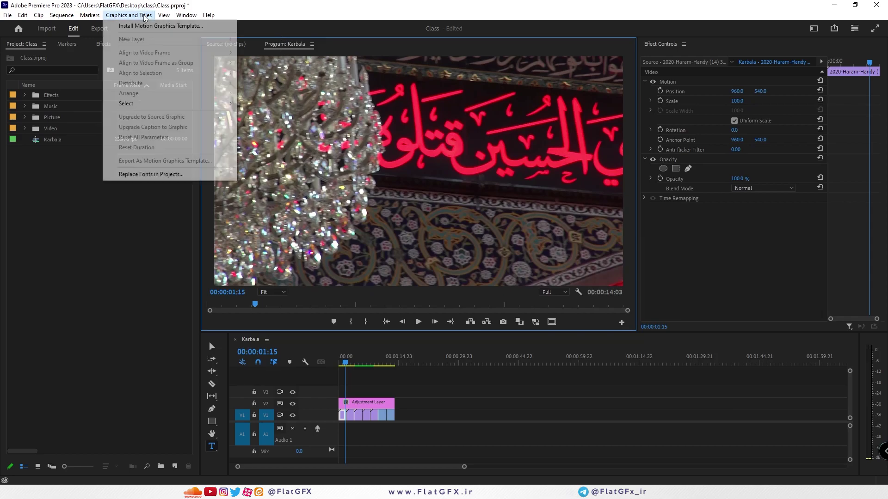
pyautogui.moveTo(165, 16)
pyautogui.click(266, 46)
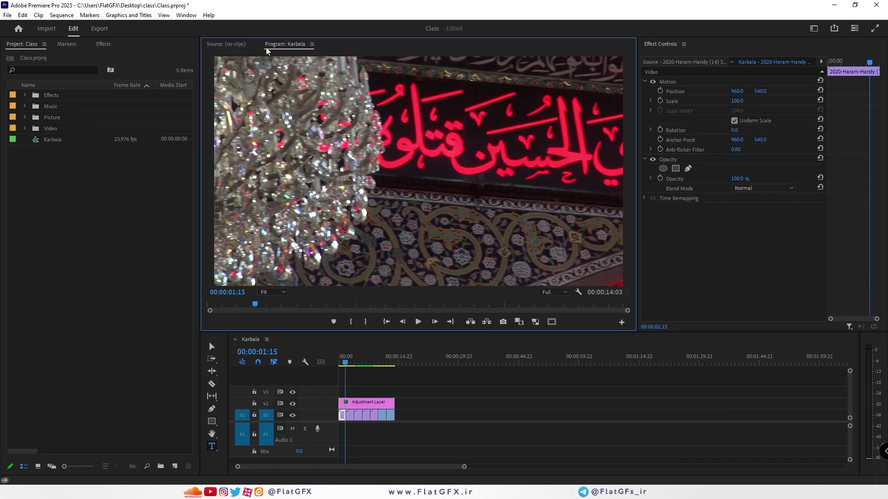
pyautogui.click(243, 45)
pyautogui.click(282, 48)
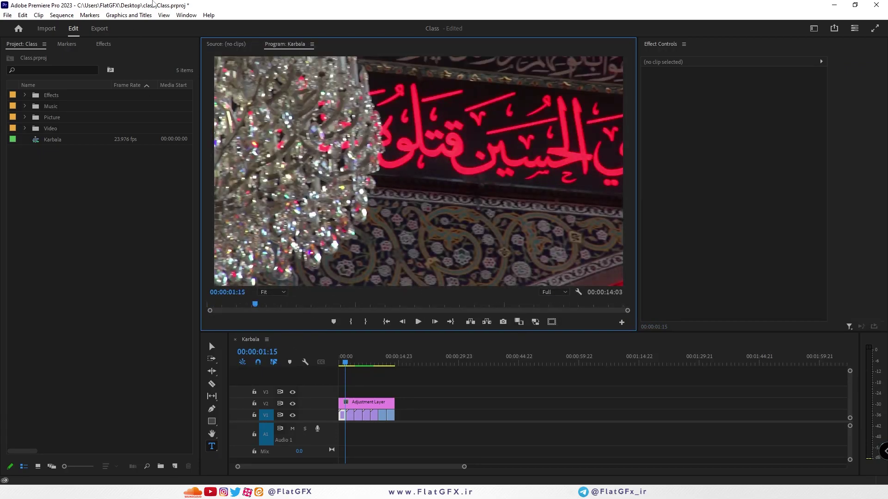
pyautogui.click(164, 15)
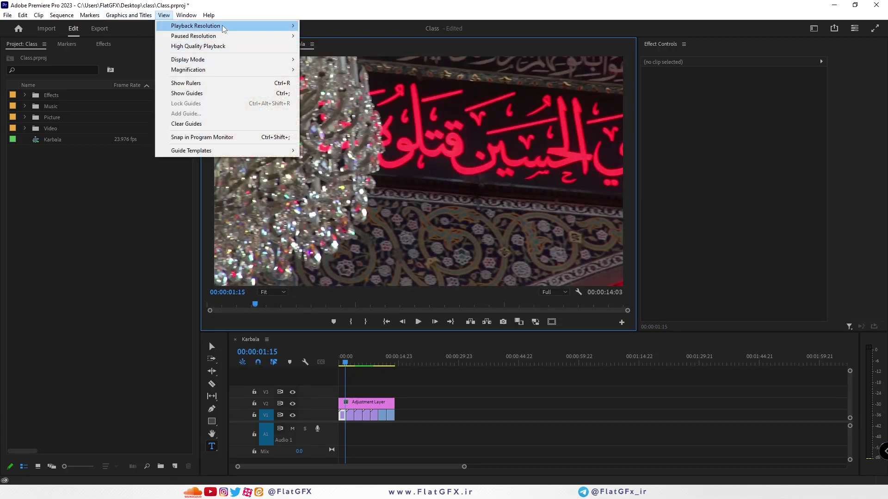
pyautogui.moveTo(224, 28)
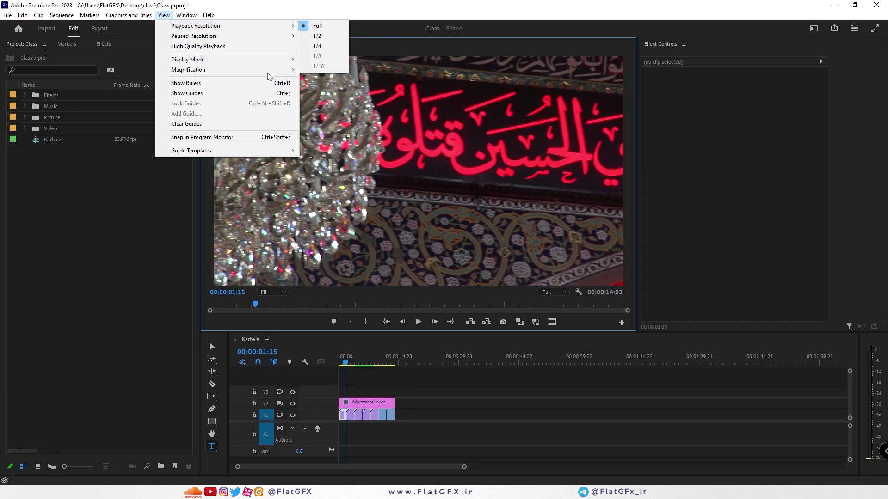
pyautogui.moveTo(246, 41)
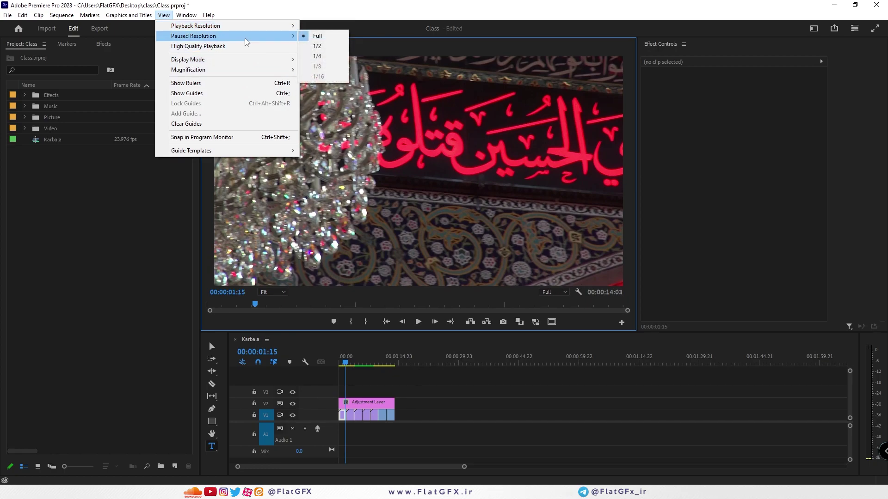
# Hide the Program monitor's transport controls and choose Full as its paused resolution.
pyautogui.click(578, 293)
pyautogui.click(578, 293)
pyautogui.click(578, 293)
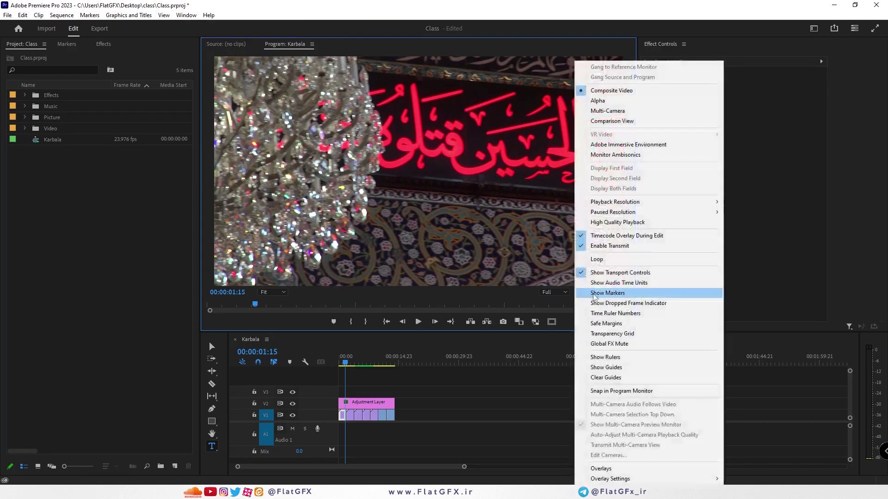
pyautogui.click(604, 272)
pyautogui.click(576, 303)
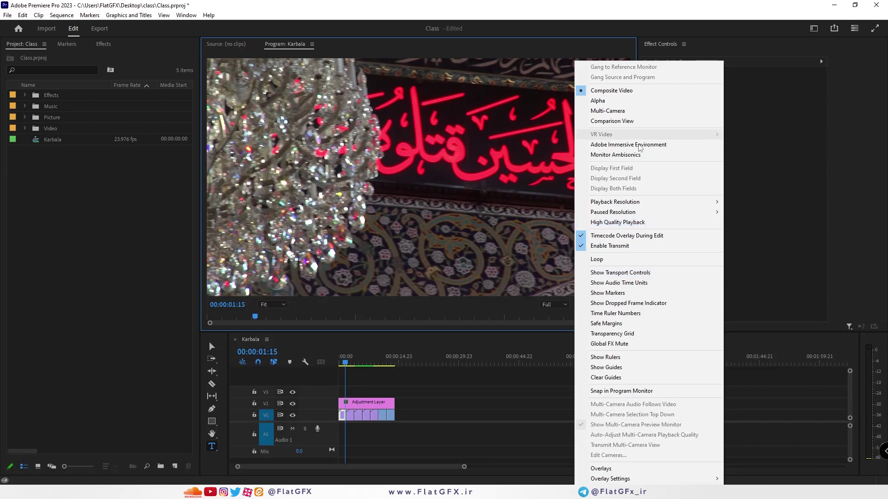
pyautogui.moveTo(631, 214)
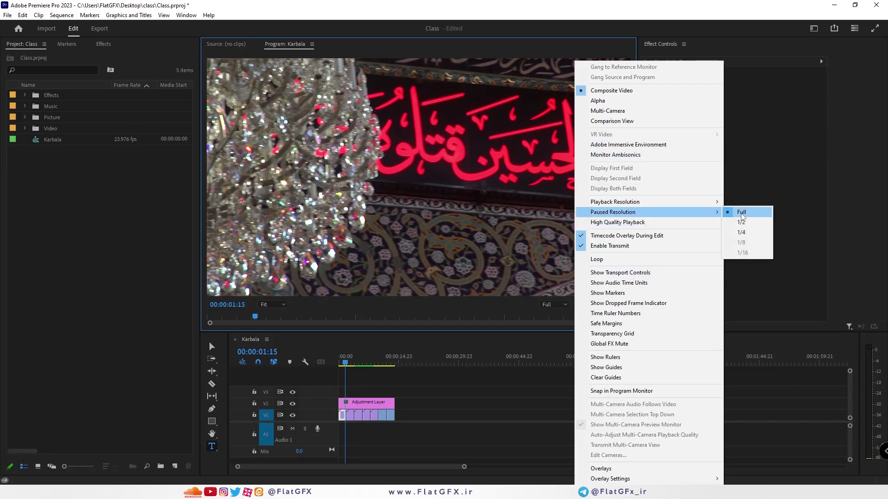
pyautogui.click(741, 213)
# Review the Display Mode and Magnification options for the Program monitor, keeping the zoom level at Fit.
pyautogui.click(183, 15)
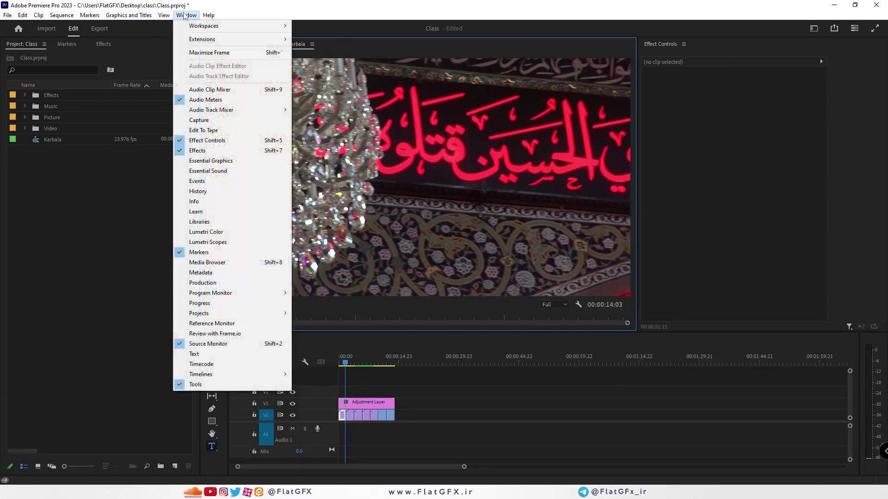
pyautogui.moveTo(167, 17)
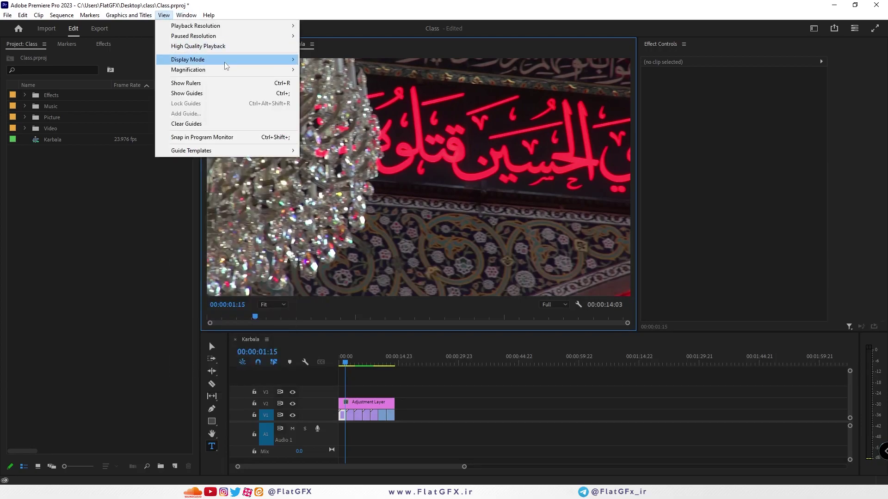
pyautogui.moveTo(226, 66)
pyautogui.press('Right')
pyautogui.press('Left')
pyautogui.press('Right')
pyautogui.press('Down')
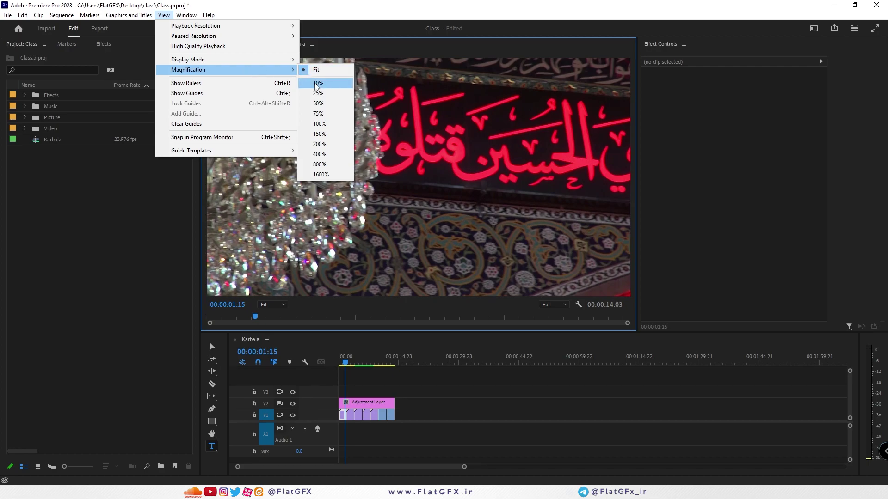
pyautogui.click(268, 305)
pyautogui.click(271, 314)
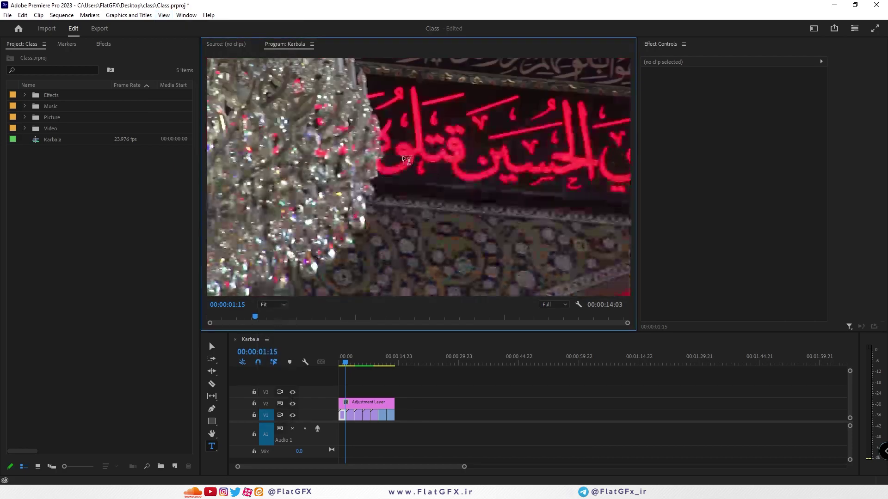
# Show the Program monitor's rulers and place a vertical guide near the centre of the frame.
pyautogui.click(164, 15)
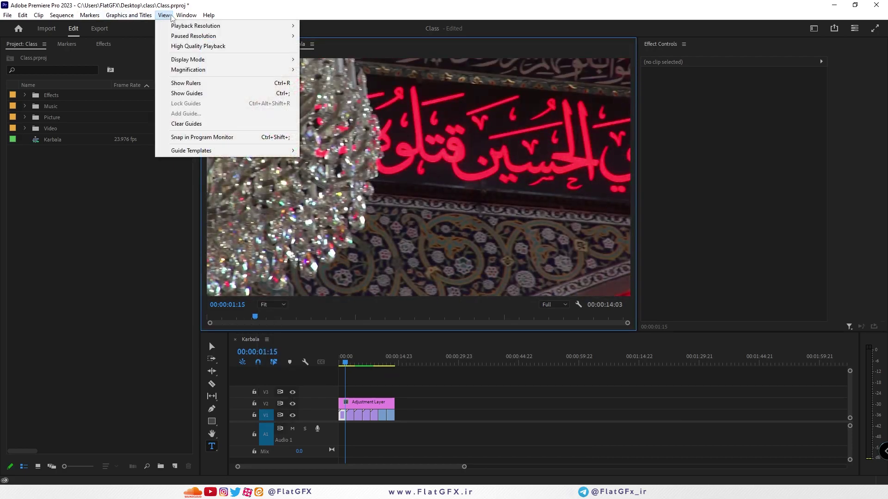
pyautogui.click(203, 83)
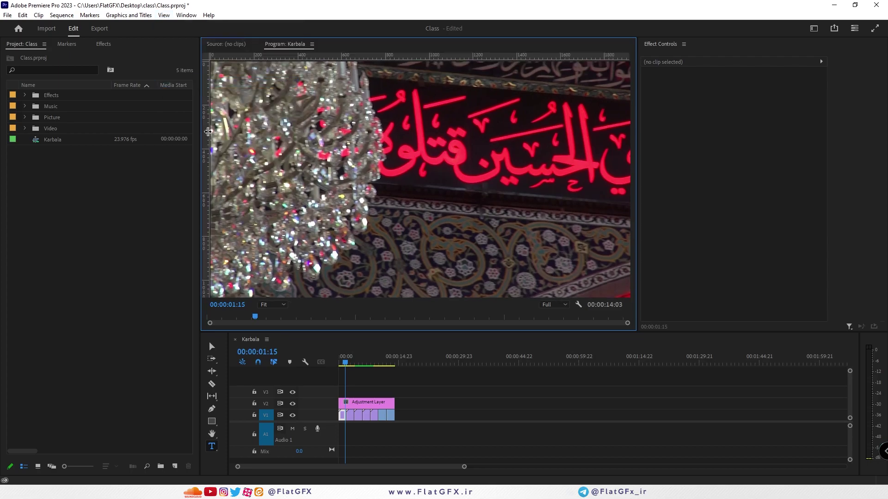
pyautogui.moveTo(209, 131); pyautogui.dragTo(416, 160)
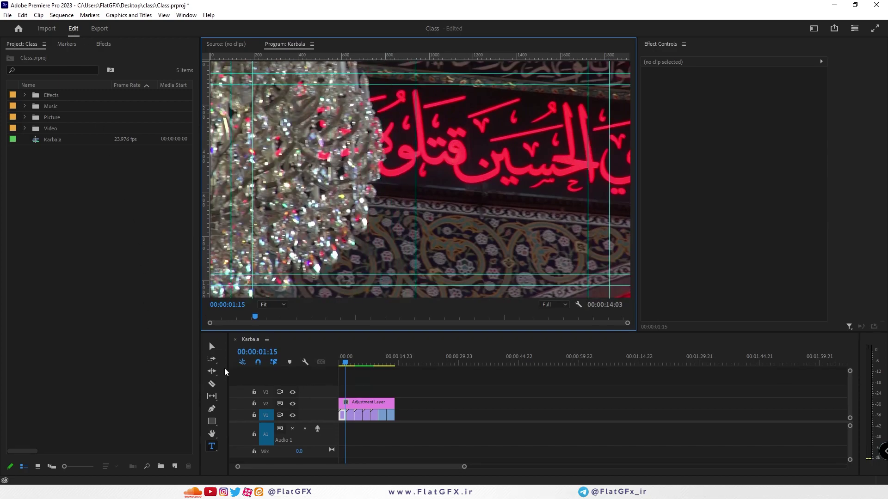
pyautogui.click(212, 346)
pyautogui.click(416, 182)
# Apply the Safe Margins guide template to the Program monitor.
pyautogui.click(128, 15)
pyautogui.moveTo(169, 17)
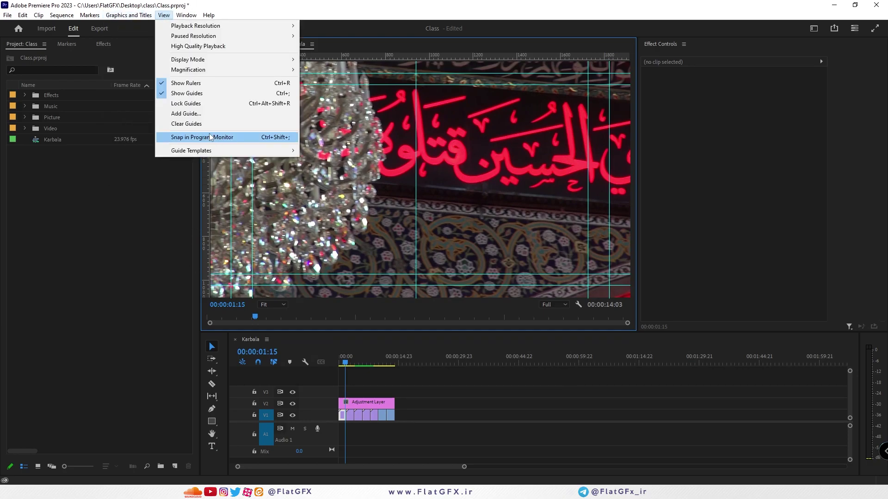
pyautogui.moveTo(221, 150)
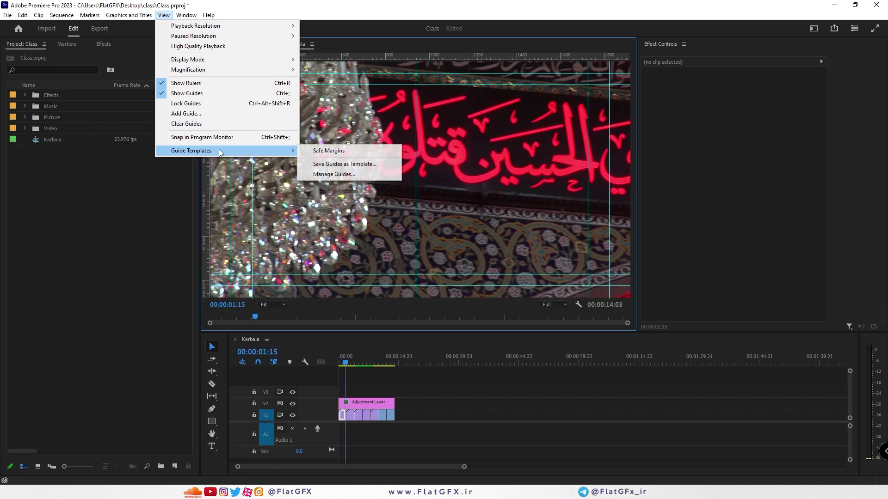
pyautogui.click(352, 151)
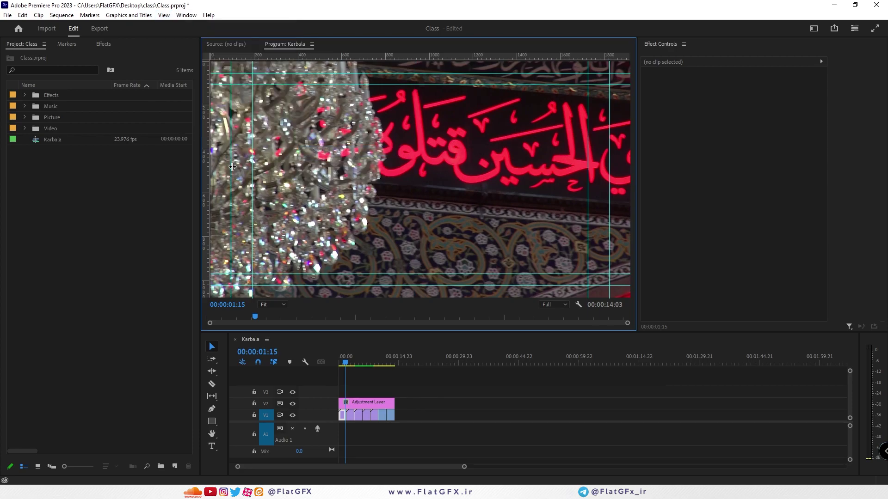
# Review the remaining view options for rulers, guides, snapping and guide templates.
pyautogui.click(168, 15)
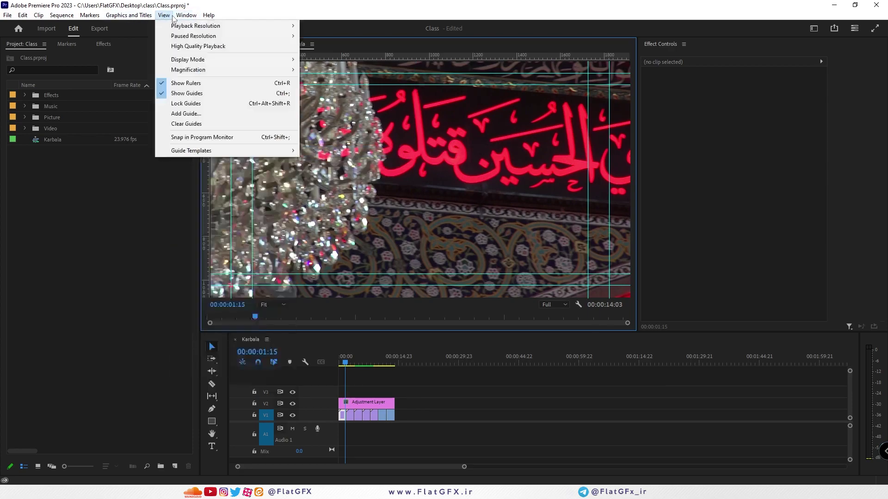
pyautogui.moveTo(200, 152)
pyautogui.click(338, 4)
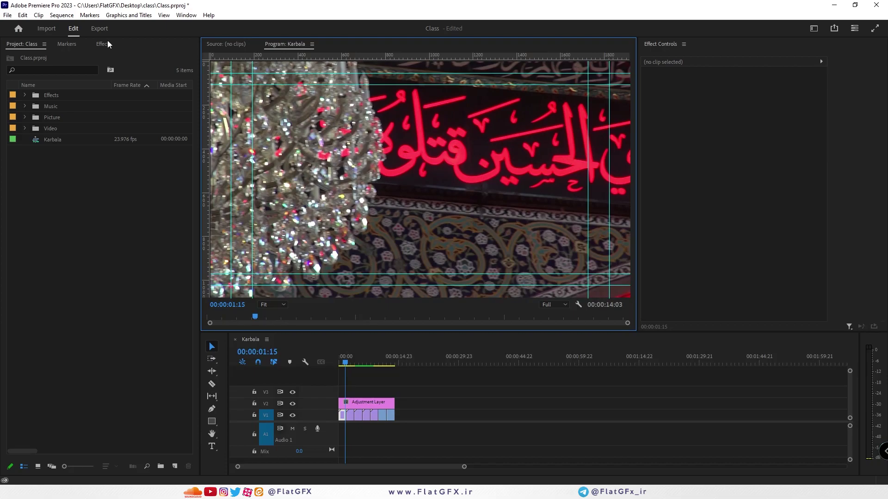
pyautogui.click(141, 17)
pyautogui.moveTo(164, 15)
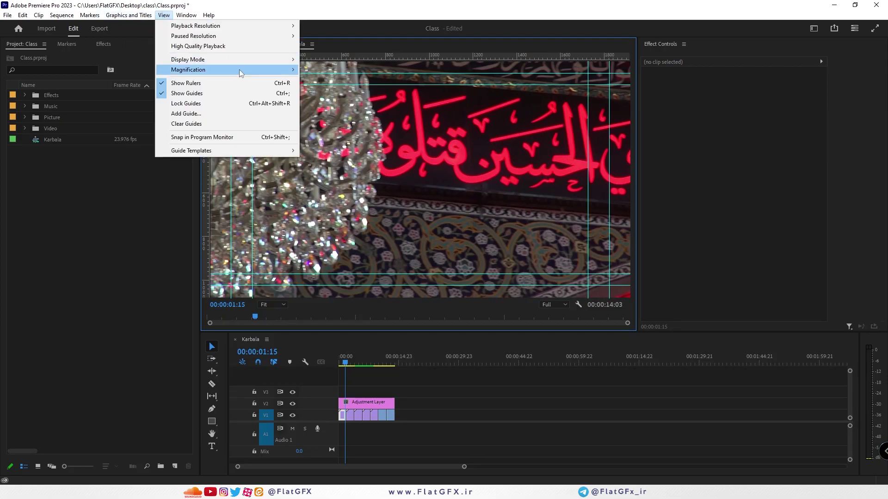
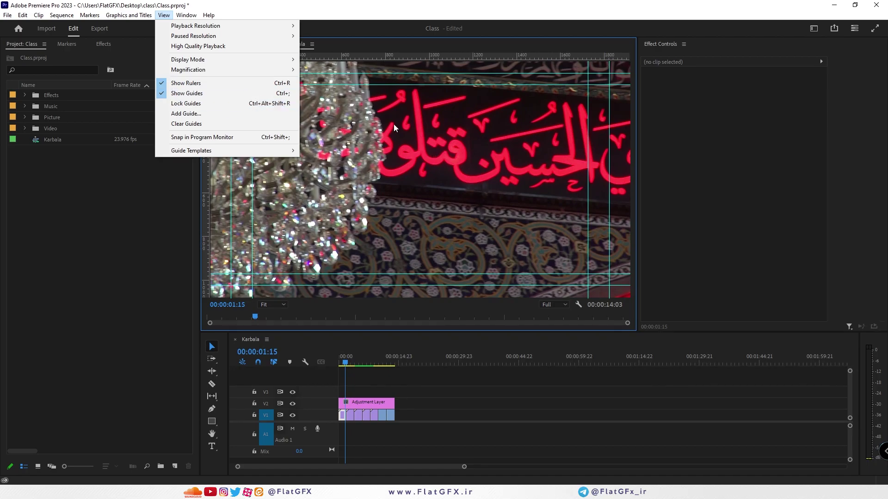
# Hide the Program monitor's guides, and show them again.
pyautogui.click(212, 91)
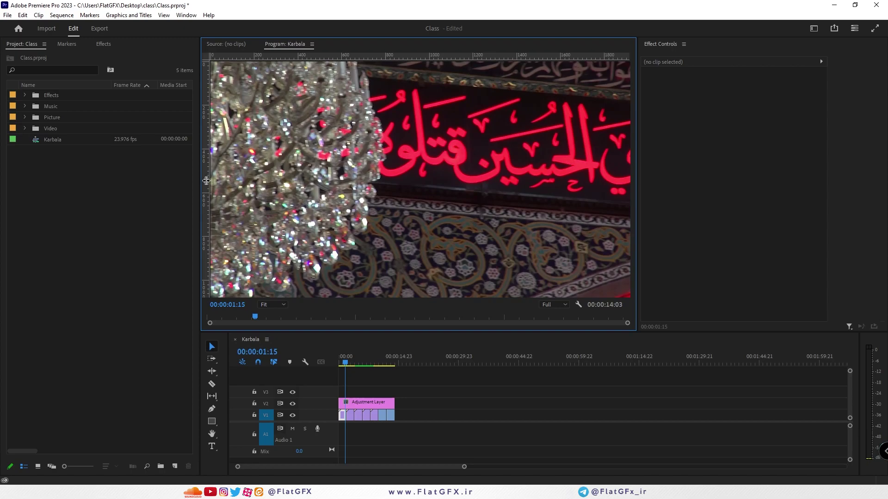
pyautogui.click(139, 15)
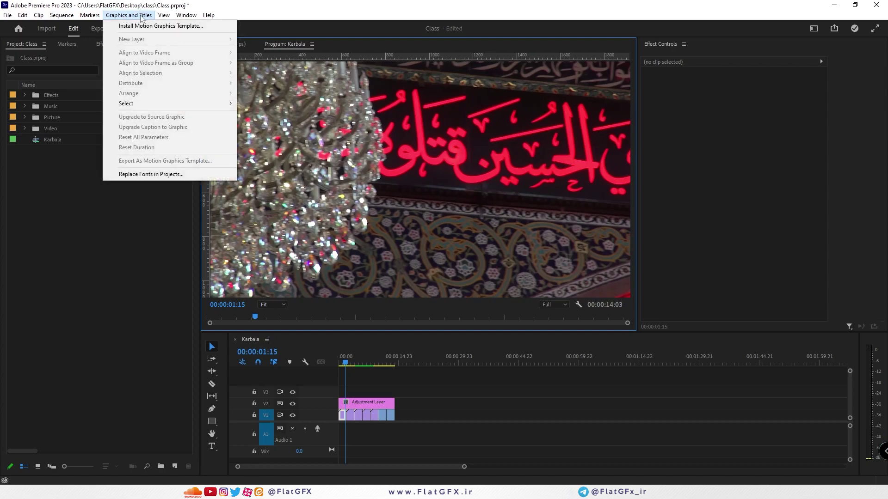
pyautogui.moveTo(164, 15)
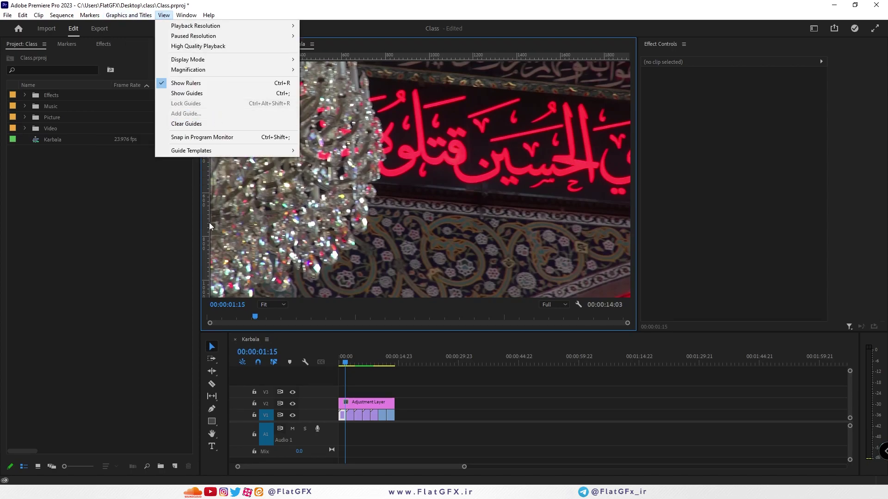
pyautogui.click(187, 93)
# Lock the Program monitor's guides, and unlock them again.
pyautogui.click(128, 16)
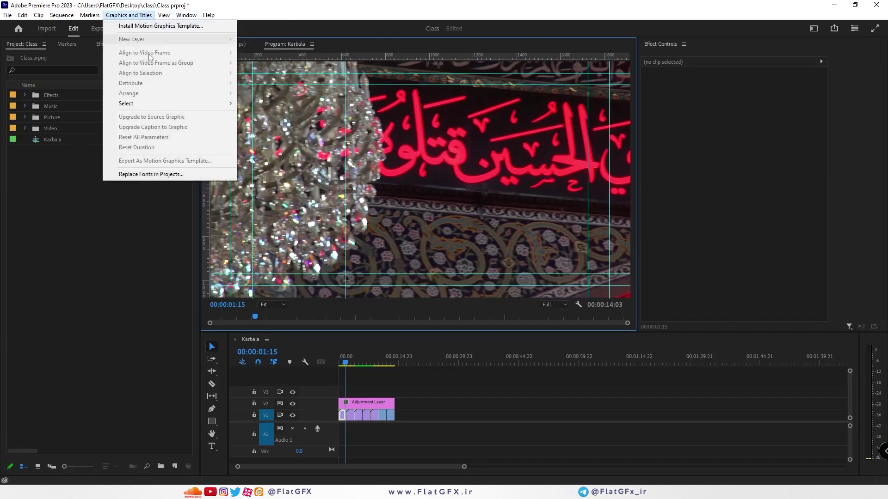
pyautogui.moveTo(164, 15)
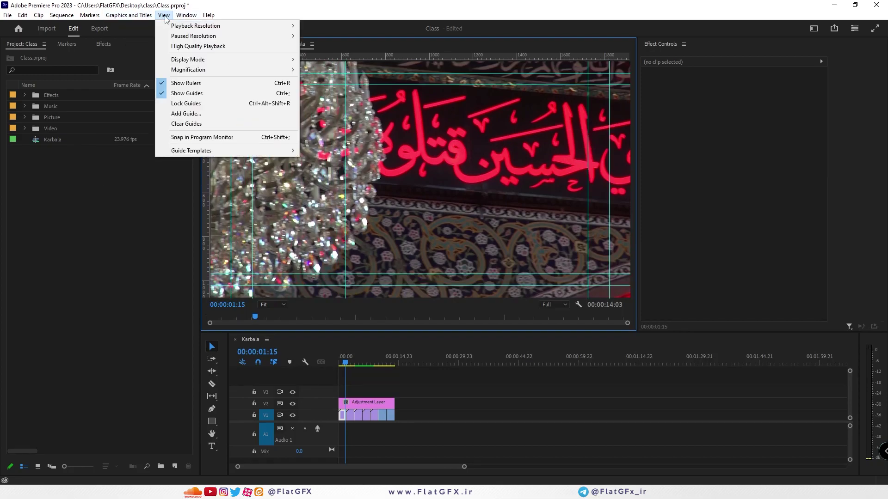
pyautogui.click(204, 103)
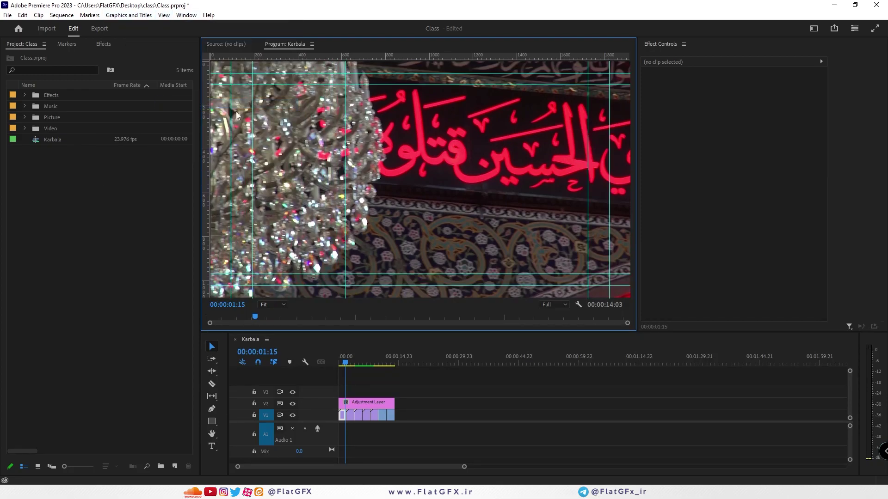
pyautogui.click(164, 15)
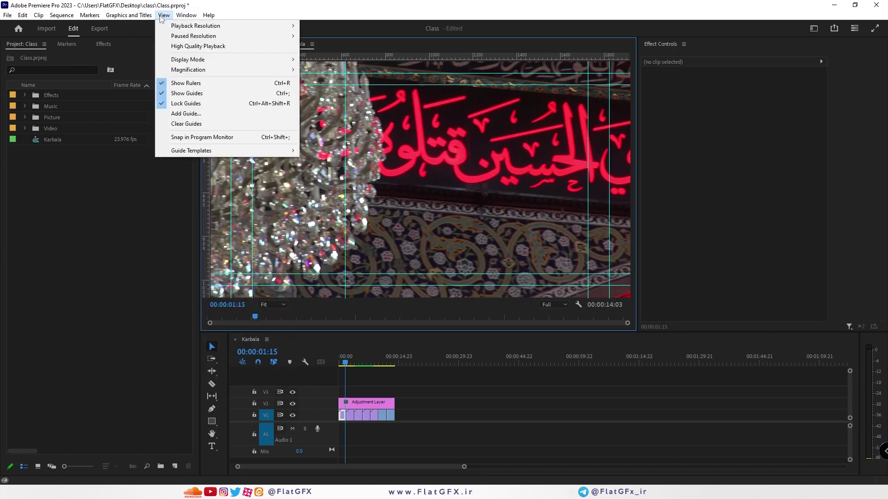
pyautogui.click(187, 113)
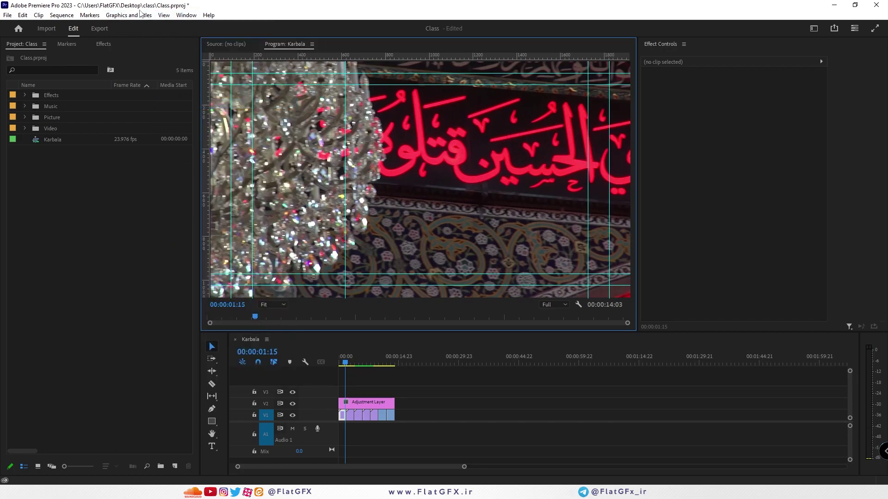
# Add a vertical guide to the Program monitor at 55 pixels from the left edge of the frame.
pyautogui.click(164, 14)
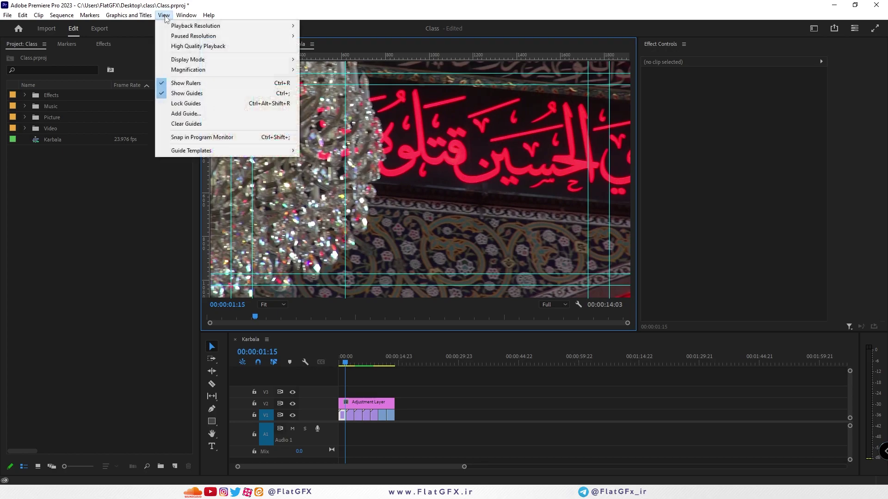
pyautogui.click(216, 116)
pyautogui.moveTo(412, 220); pyautogui.dragTo(432, 218)
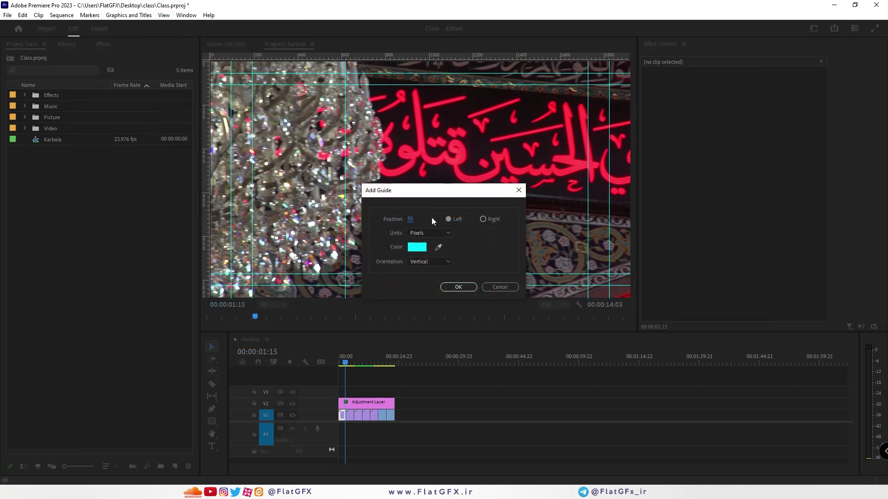
pyautogui.click(423, 233)
pyautogui.click(460, 248)
pyautogui.click(456, 287)
# Open the Audio Clip Mixer for the Karbala sequence and select a clip on track V1.
pyautogui.click(129, 15)
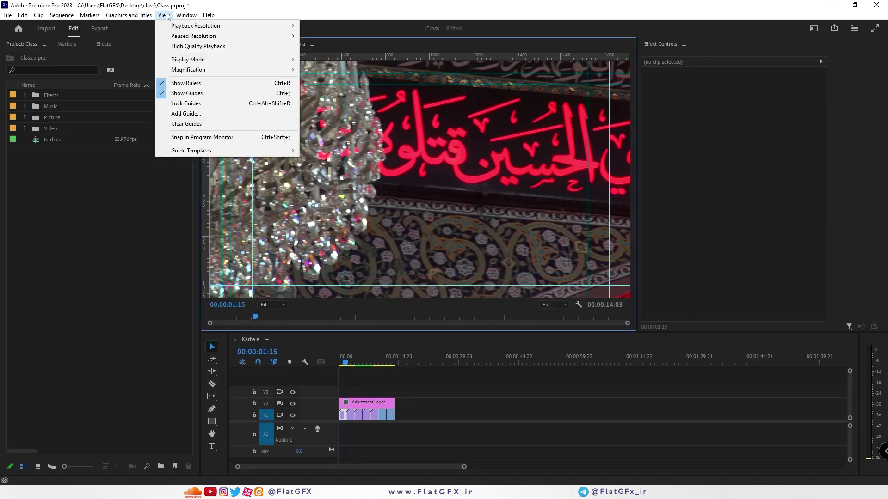
pyautogui.click(180, 16)
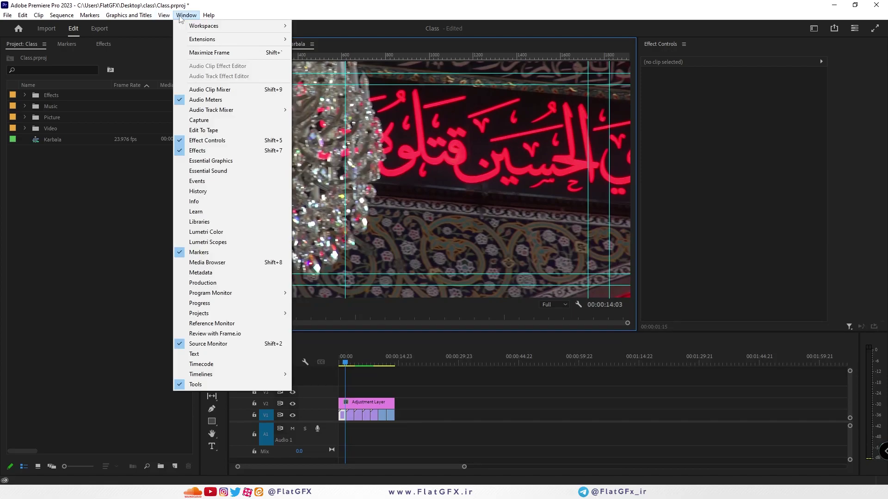
pyautogui.click(228, 90)
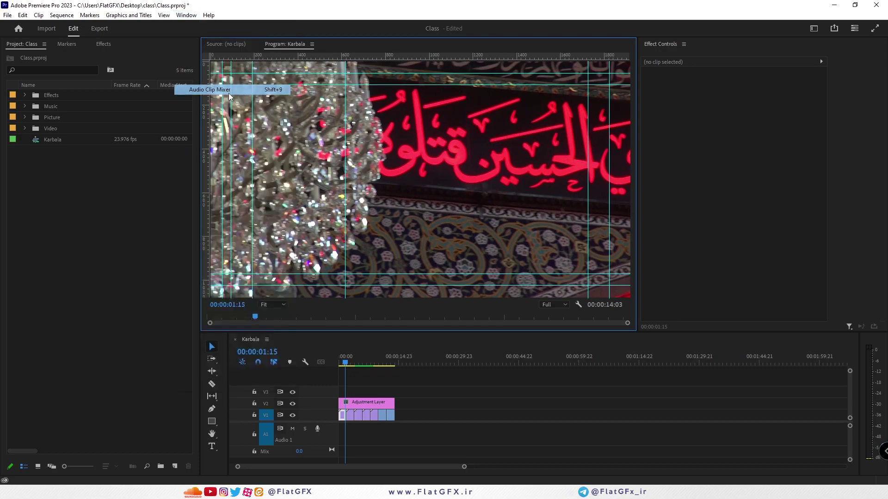
pyautogui.click(356, 412)
pyautogui.click(385, 415)
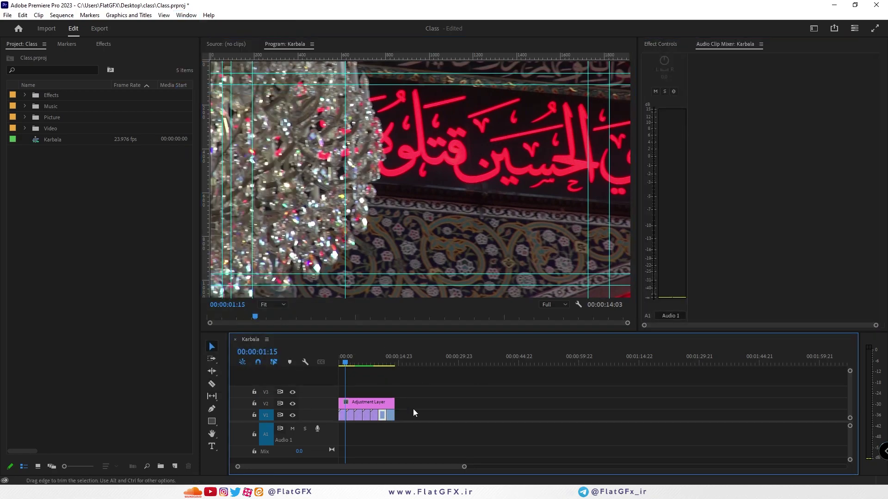
# Place the first 2021-Haram-alpha7 clip from the Video bin on V1 and A1 beyond the existing clips, and move the playhead to 00:00:06:16.
pyautogui.click(25, 128)
pyautogui.moveTo(65, 206); pyautogui.dragTo(426, 415)
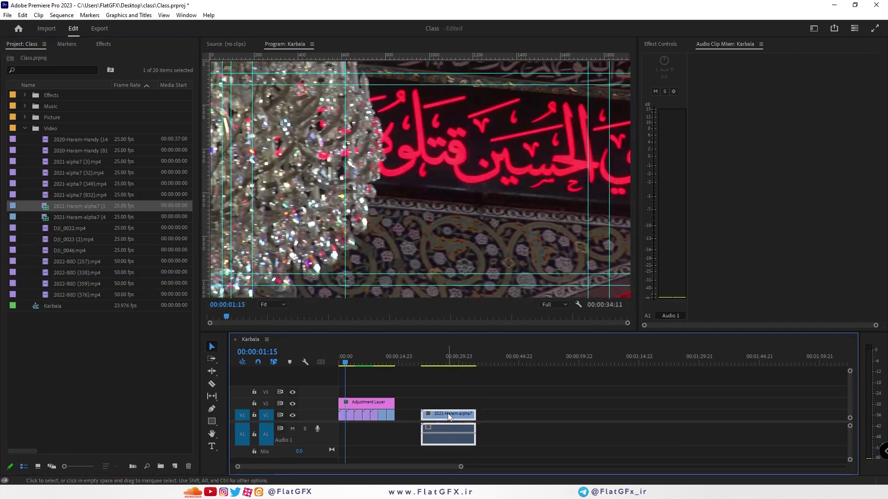
pyautogui.click(702, 47)
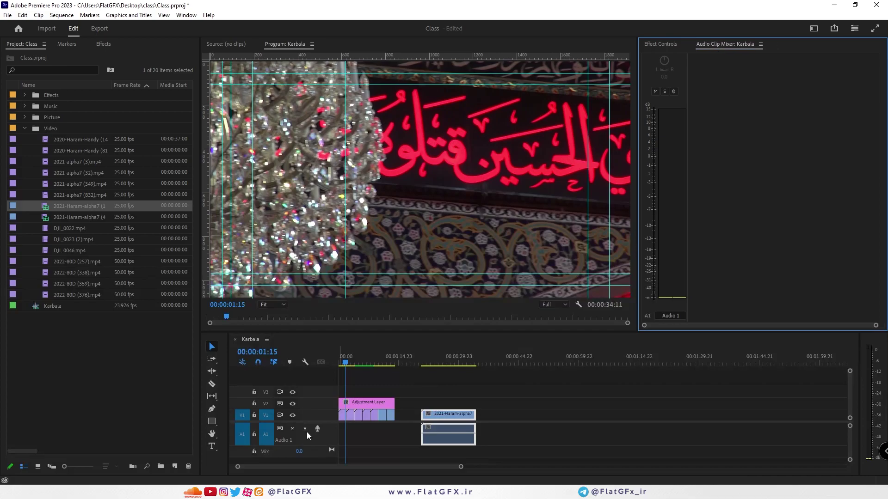
pyautogui.click(365, 362)
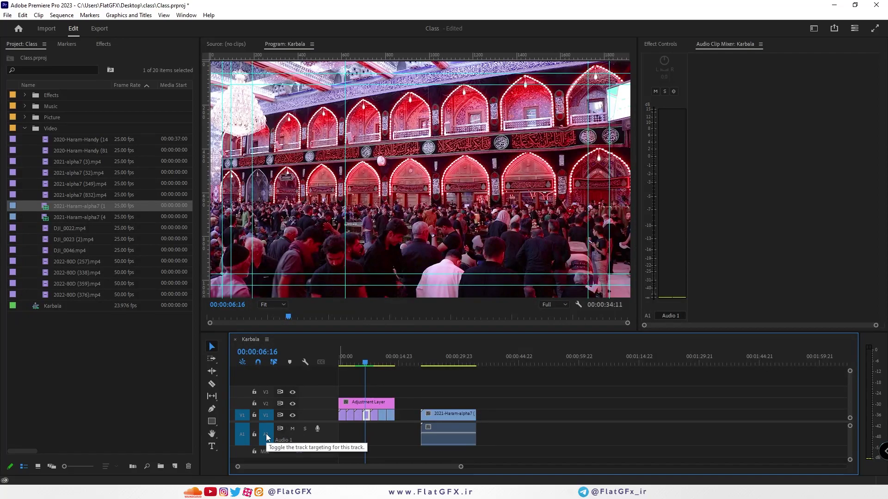
# Hide the Program monitor's guides and close the Audio Clip Mixer panel.
pyautogui.click(186, 15)
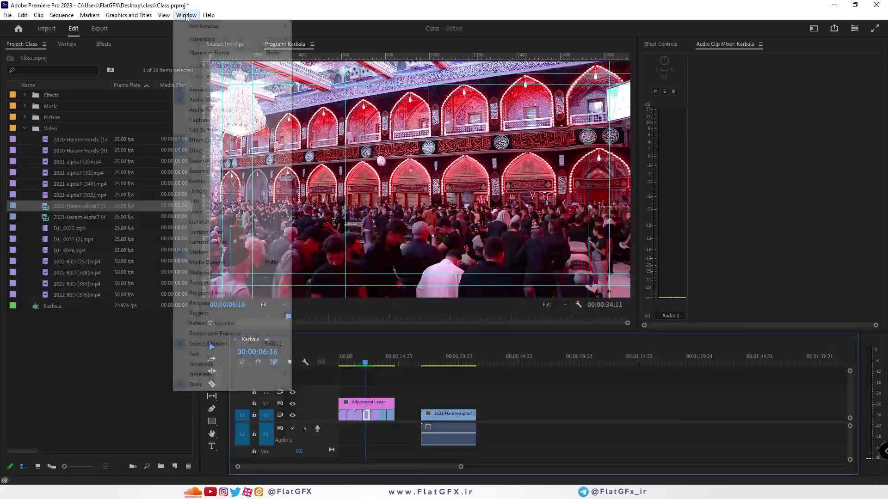
pyautogui.moveTo(137, 18)
pyautogui.moveTo(164, 16)
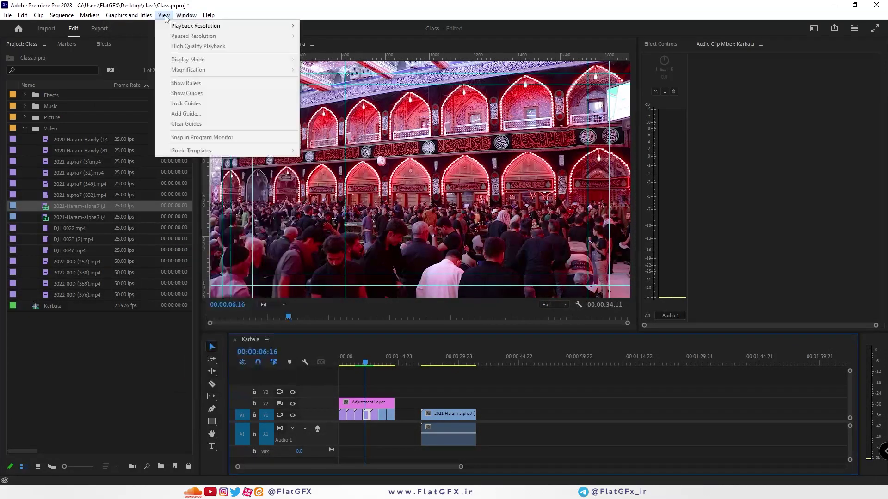
pyautogui.press('Escape')
pyautogui.click(292, 46)
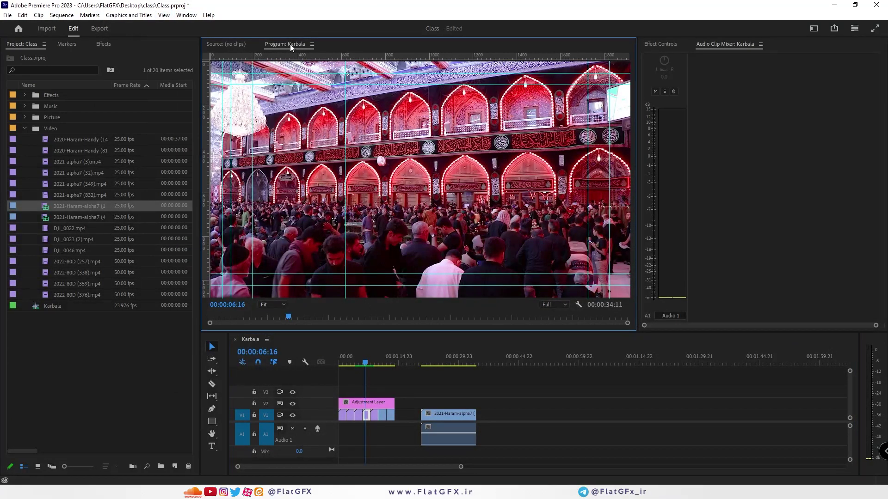
pyautogui.click(165, 15)
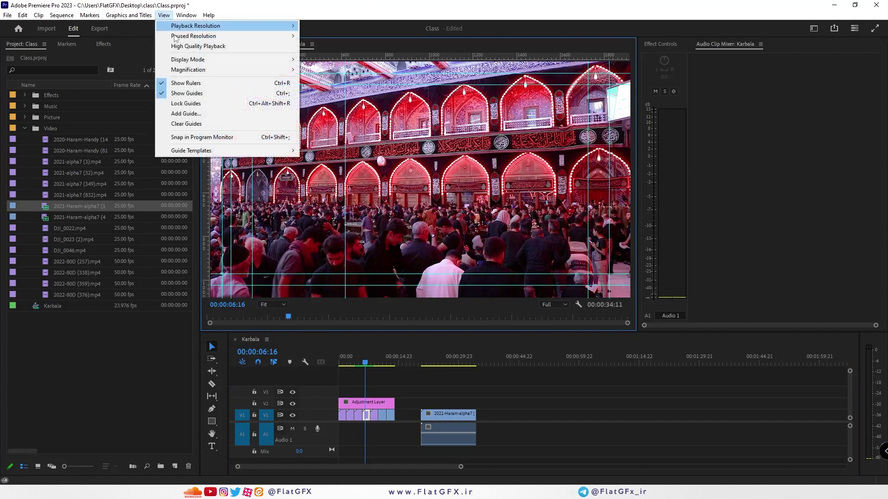
pyautogui.click(203, 94)
pyautogui.click(760, 44)
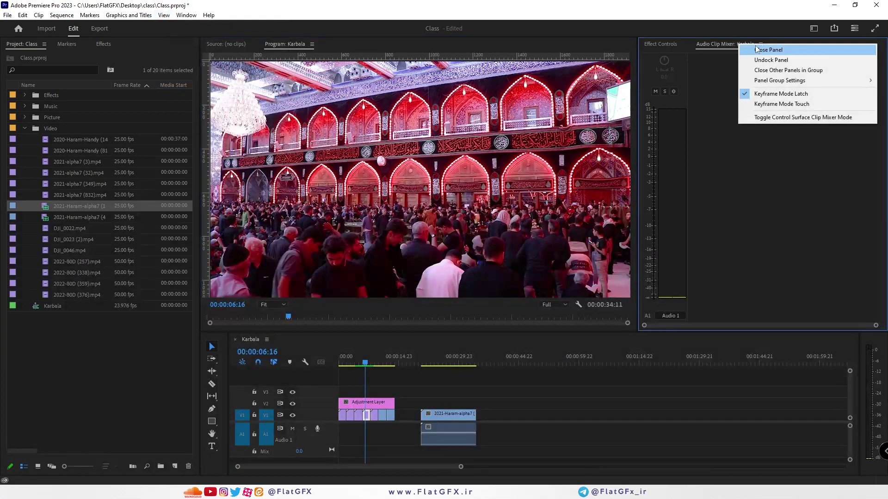
pyautogui.click(768, 49)
# Open the Audio Track Mixer for the Karbala sequence and return to the timeline.
pyautogui.click(189, 15)
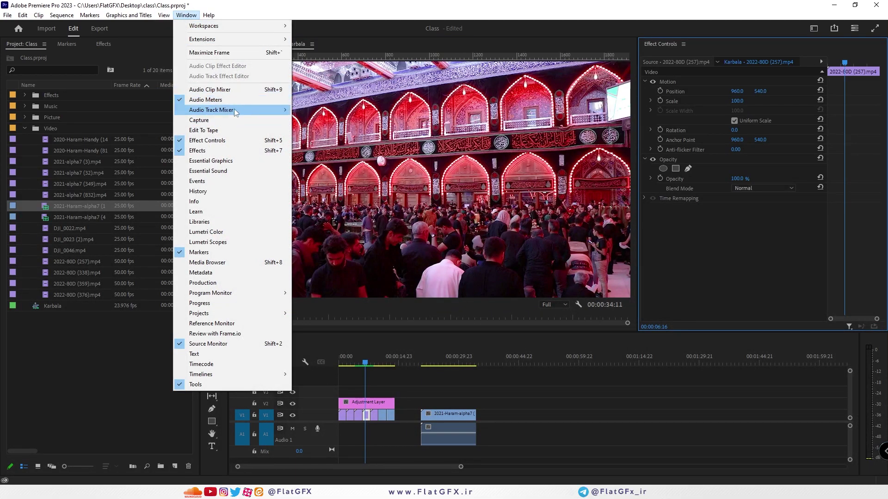
pyautogui.moveTo(234, 109)
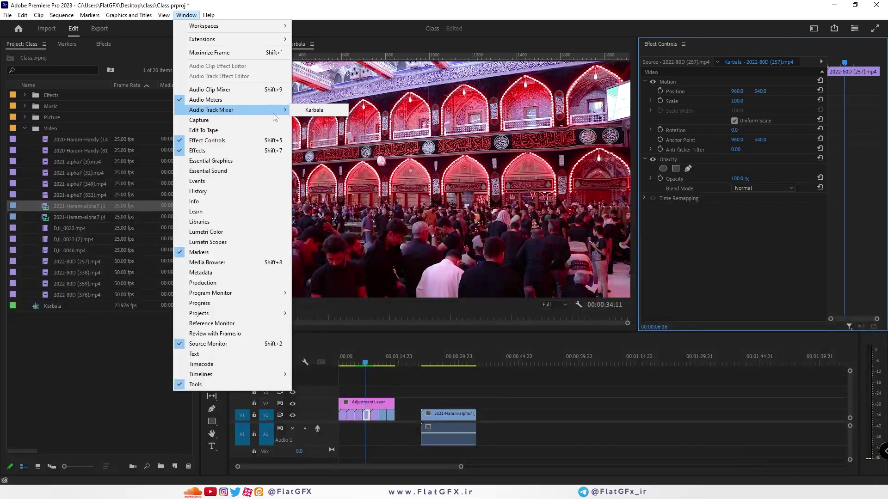
pyautogui.click(310, 112)
pyautogui.click(251, 341)
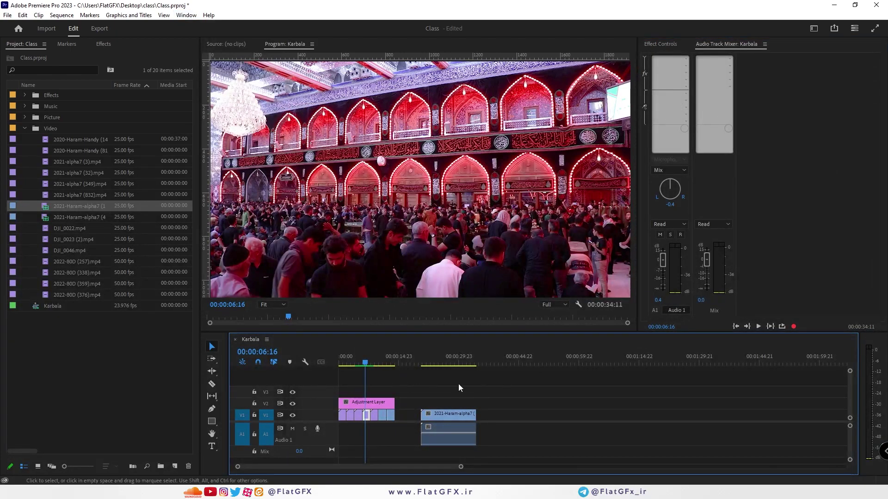
# Add one video track after Video 3 and two standard audio tracks after Audio 1 to the Karbala sequence.
pyautogui.moveTo(371, 331); pyautogui.dragTo(374, 295)
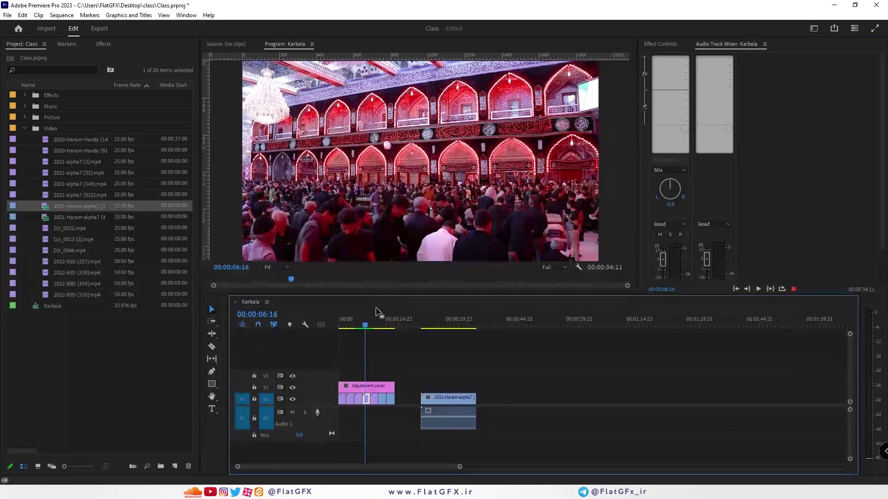
pyautogui.rightClick(313, 454)
pyautogui.click(348, 393)
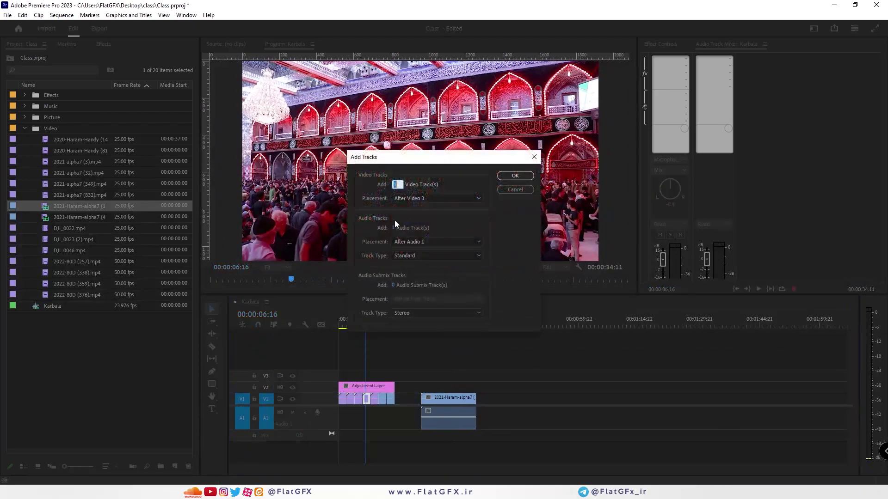
pyautogui.click(397, 228)
pyautogui.write('2')
pyautogui.click(514, 176)
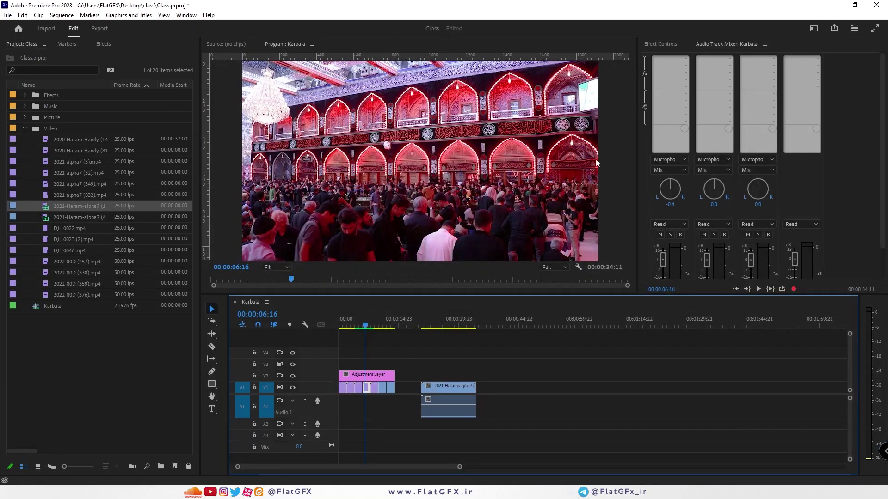
# Lower the Audio 1 track volume to about -22.3 dB and resize the Audio Track Mixer and timeline areas.
pyautogui.moveTo(736, 295); pyautogui.dragTo(735, 381)
pyautogui.moveTo(661, 306); pyautogui.dragTo(663, 319)
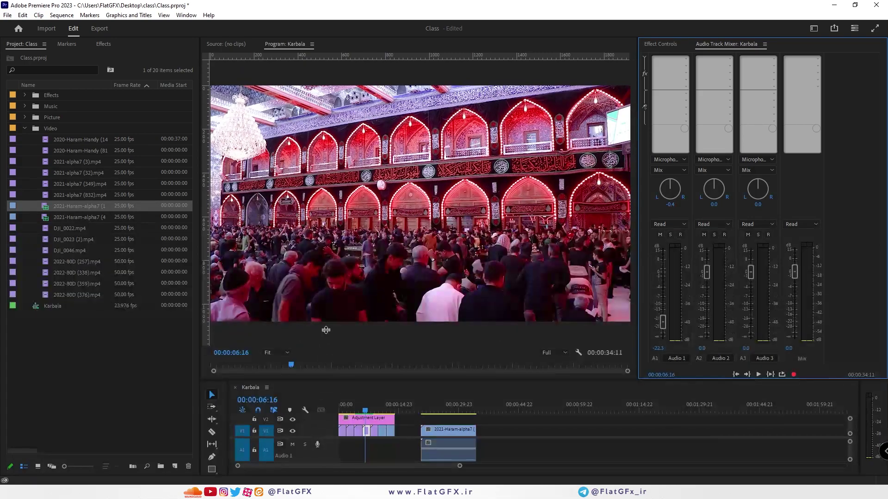
pyautogui.moveTo(324, 341); pyautogui.dragTo(326, 295)
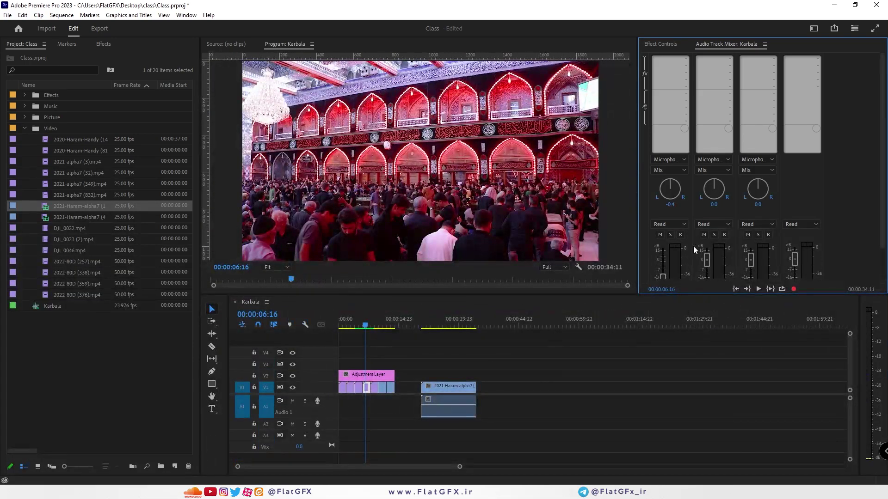
pyautogui.moveTo(798, 294); pyautogui.dragTo(798, 321)
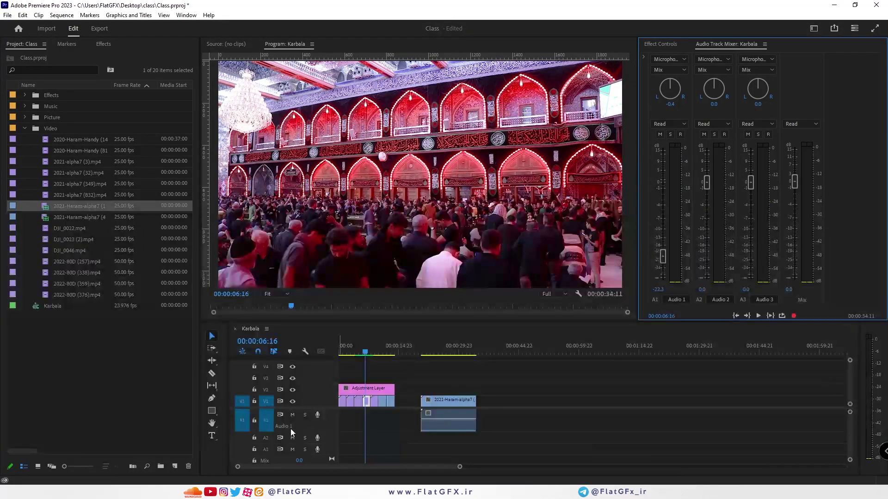
# Adjust the track faders, ending with Audio 1 at about -2.0 dB and the Mix volume at 0 dB.
pyautogui.moveTo(663, 256); pyautogui.dragTo(663, 204)
pyautogui.moveTo(794, 180); pyautogui.dragTo(795, 210)
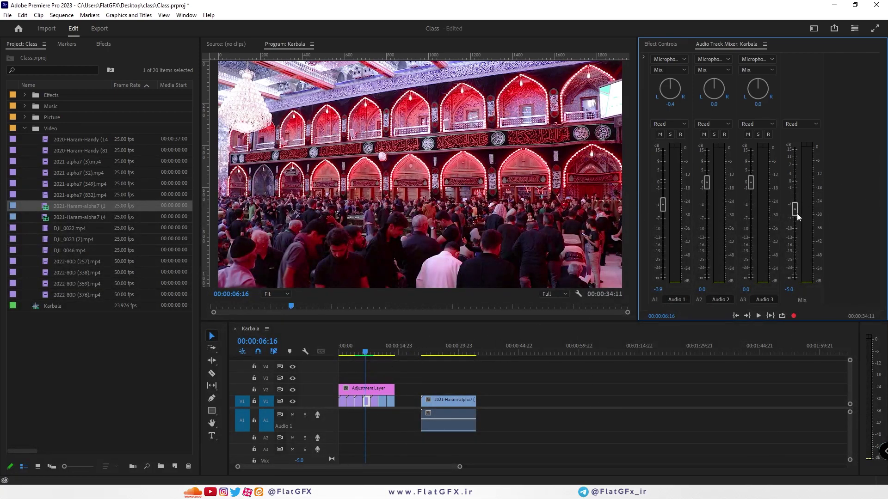
pyautogui.click(789, 291)
pyautogui.write('0')
pyautogui.press('Return')
pyautogui.moveTo(663, 205)
pyautogui.mouseDown()
pyautogui.moveTo(663, 223)
pyautogui.moveTo(663, 186)
pyautogui.moveTo(662, 224)
pyautogui.moveTo(663, 195)
pyautogui.mouseUp()
# Pan Audio 1 left to about -37.0 and Audio 2 right to about 25.9 in the Audio Track Mixer.
pyautogui.moveTo(669, 88); pyautogui.dragTo(613, 93)
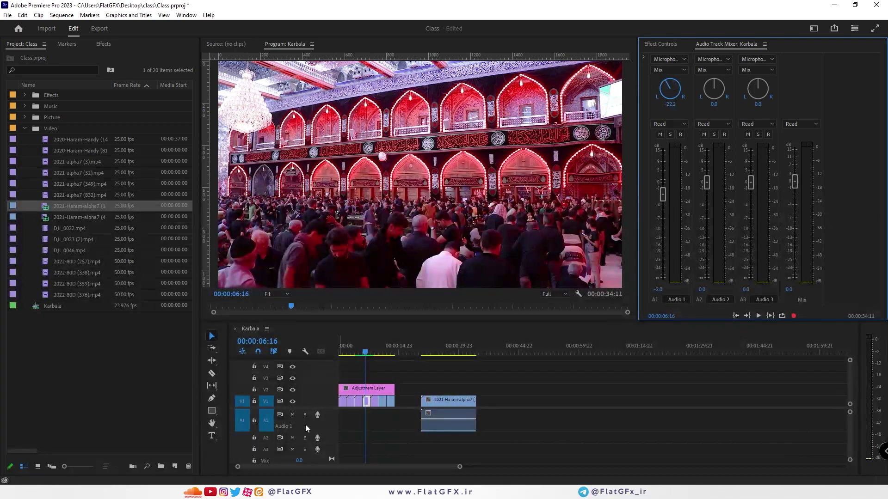
pyautogui.click(256, 427)
pyautogui.moveTo(671, 88); pyautogui.dragTo(666, 93)
pyautogui.moveTo(715, 78); pyautogui.dragTo(737, 87)
# Raise Audio 2 to about 1.2 dB and Audio 3 to about 4.7 dB, and briefly reveal the Effects and Sends area.
pyautogui.moveTo(707, 182); pyautogui.dragTo(750, 170)
pyautogui.click(644, 58)
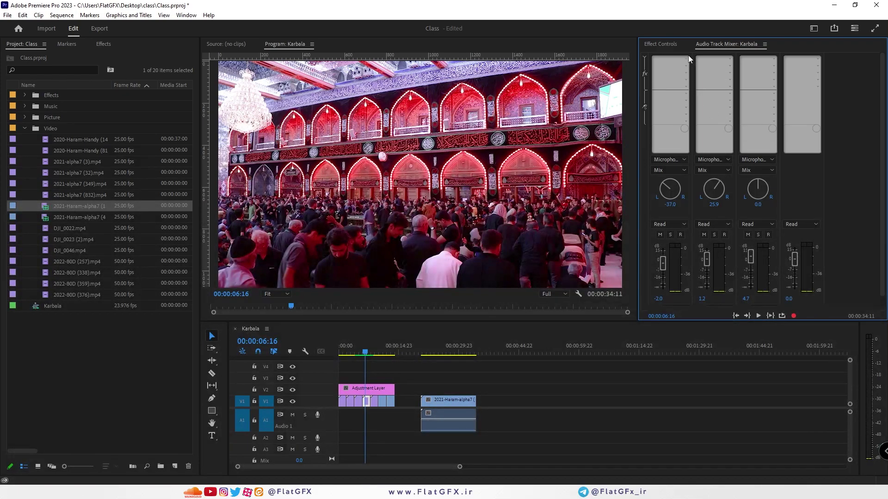
pyautogui.click(643, 57)
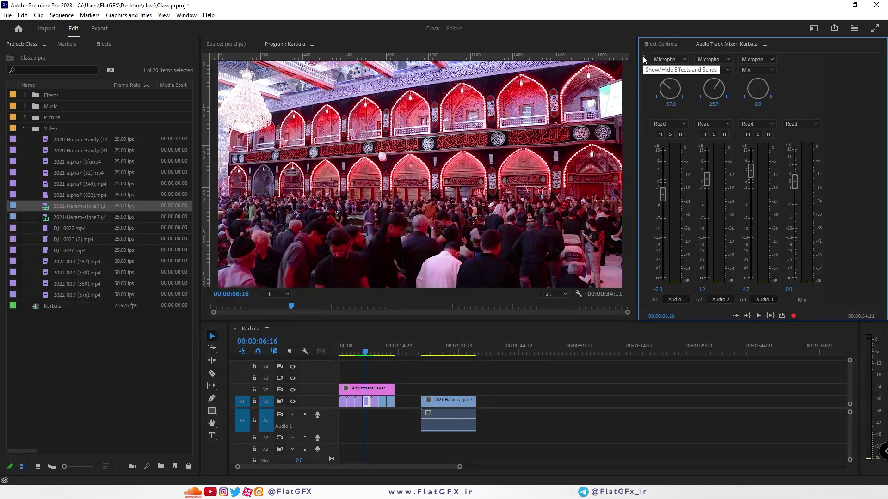
# Show the Effects and Sends area in the Audio Track Mixer and make the mixer panel taller.
pyautogui.click(643, 58)
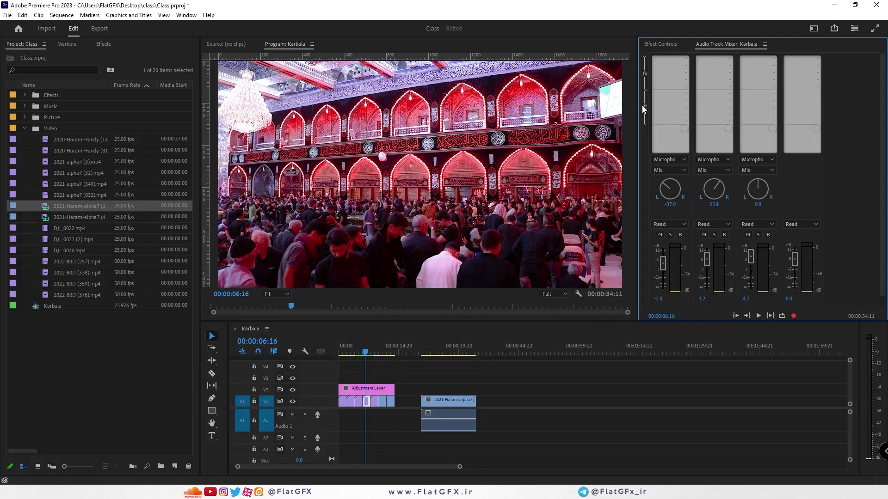
pyautogui.click(684, 60)
pyautogui.click(673, 61)
pyautogui.scroll(-1, 667, 254)
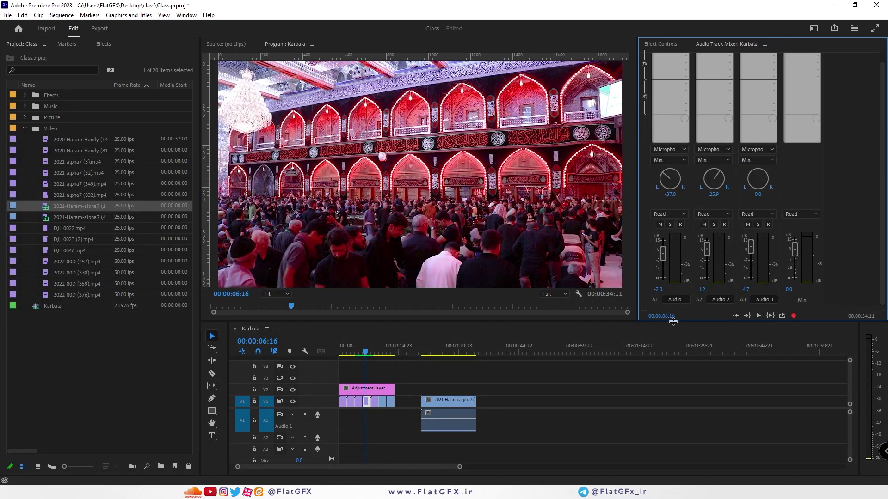
pyautogui.moveTo(674, 322); pyautogui.dragTo(672, 351)
# Add the DeNoise effect to Audio 1's first effect slot with an amount of about 52%.
pyautogui.click(686, 60)
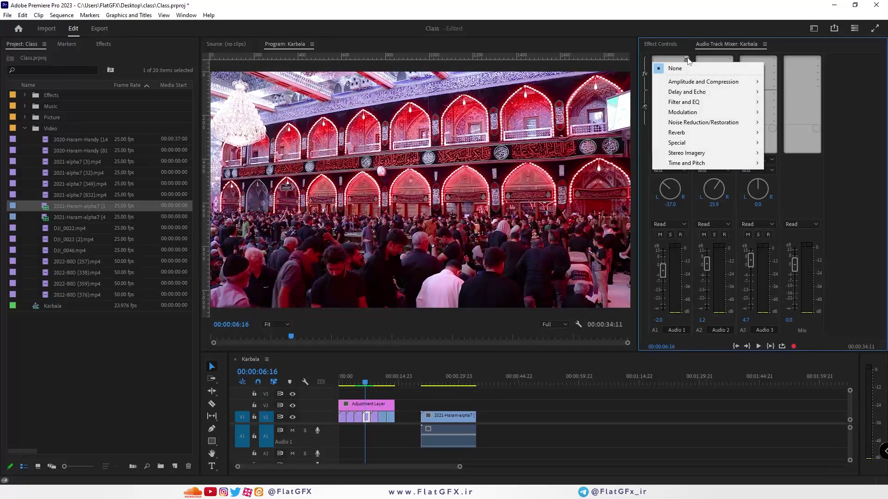
pyautogui.moveTo(731, 124)
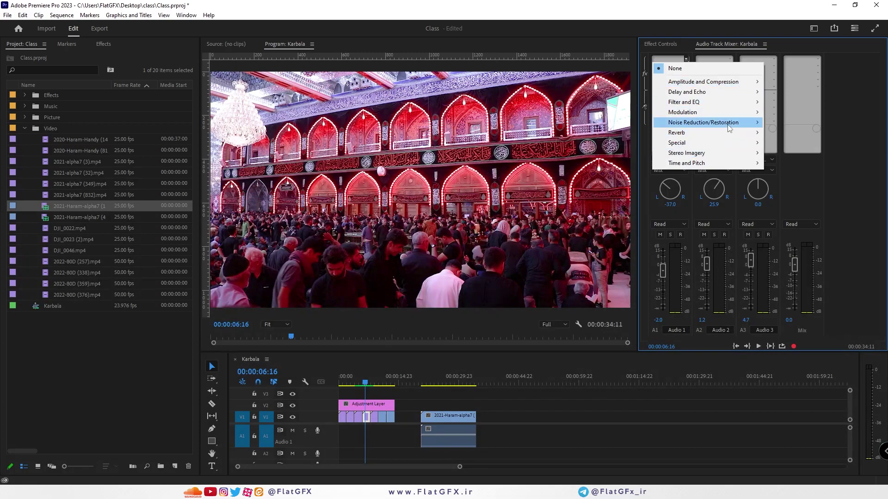
pyautogui.click(801, 142)
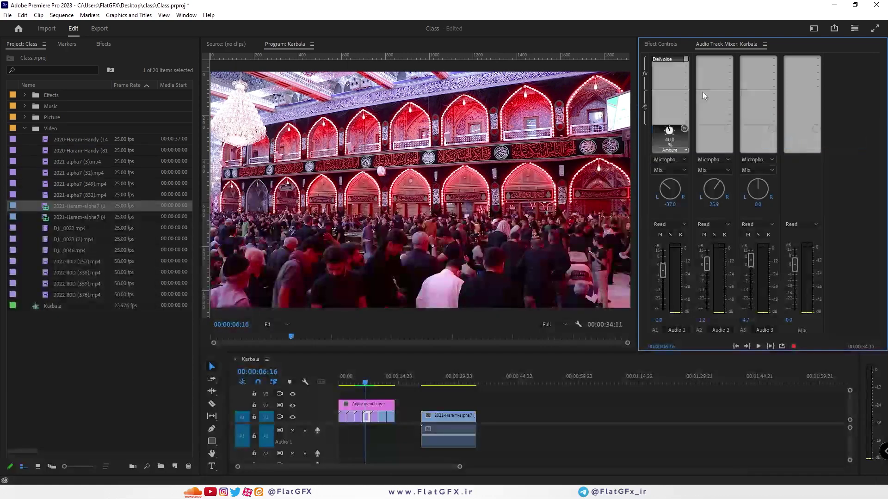
pyautogui.doubleClick(666, 59)
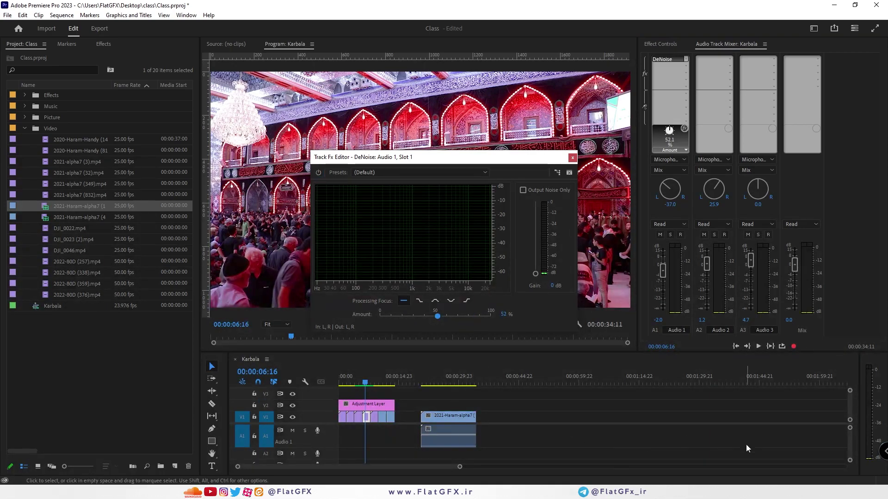
pyautogui.click(573, 158)
# View the send options for Audio 1 and remove its DeNoise effect.
pyautogui.click(685, 92)
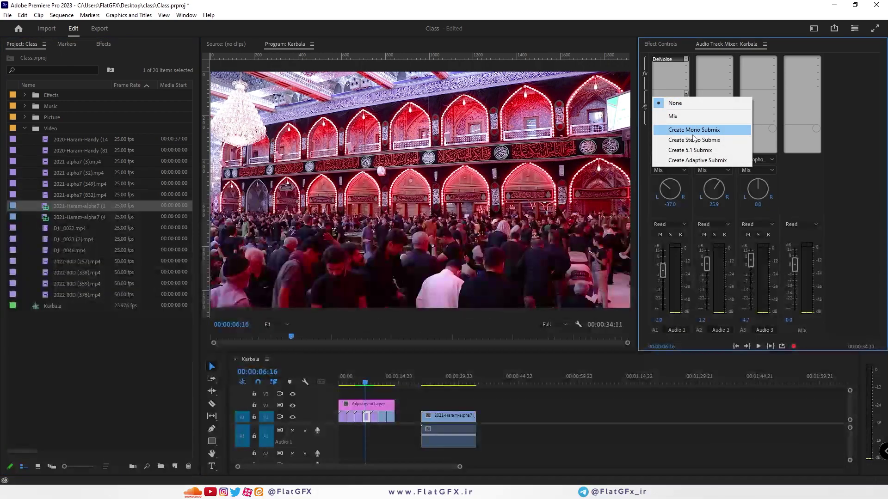
pyautogui.click(689, 68)
pyautogui.click(686, 68)
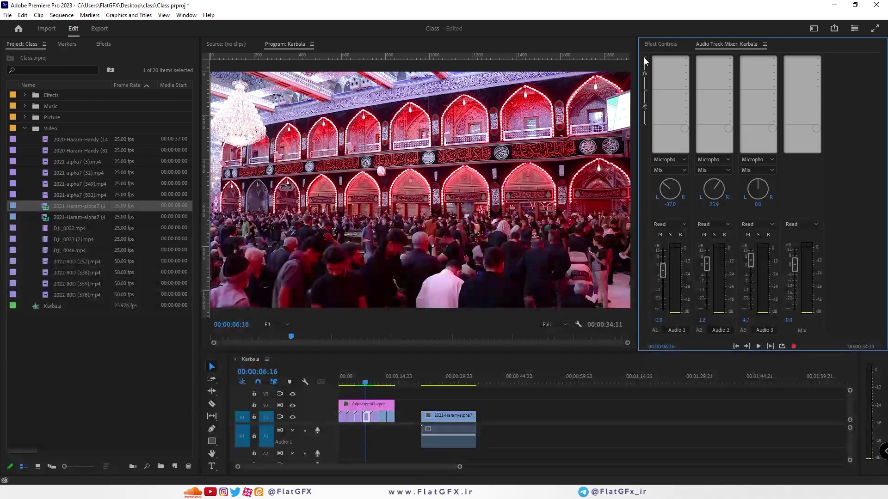
pyautogui.click(686, 60)
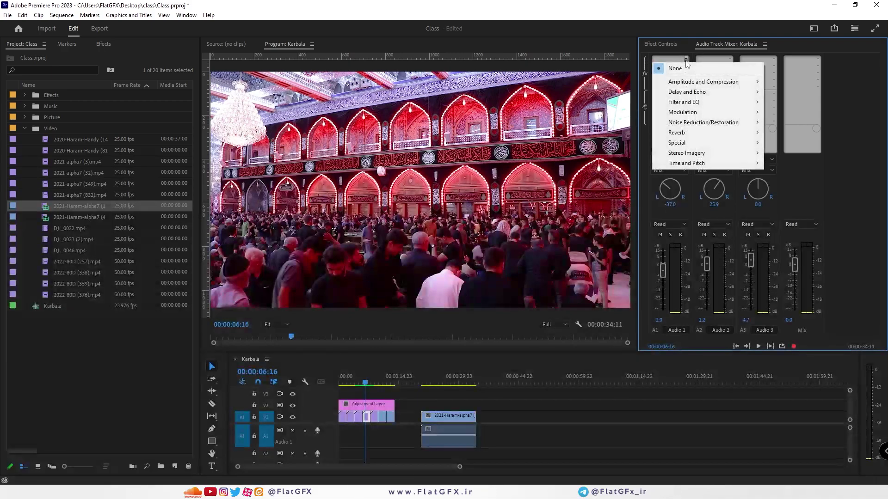
pyautogui.click(743, 46)
pyautogui.rightClick(722, 44)
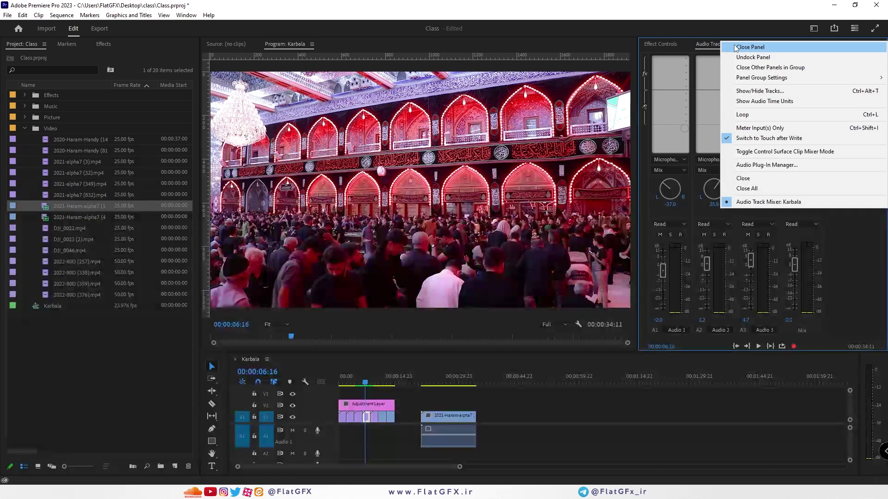
pyautogui.click(705, 40)
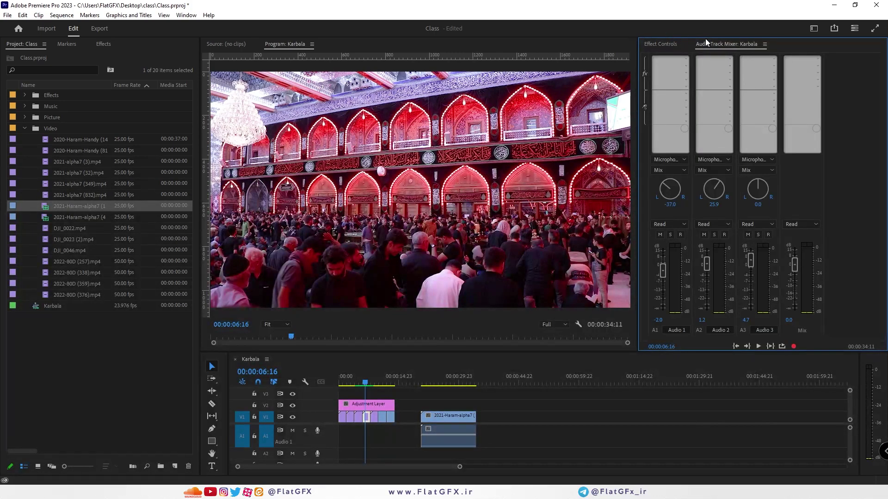
# Select the separate 2021-Haram-alpha7 clip in the Karbala timeline and bring up the Effects panel.
pyautogui.click(448, 403)
pyautogui.click(443, 415)
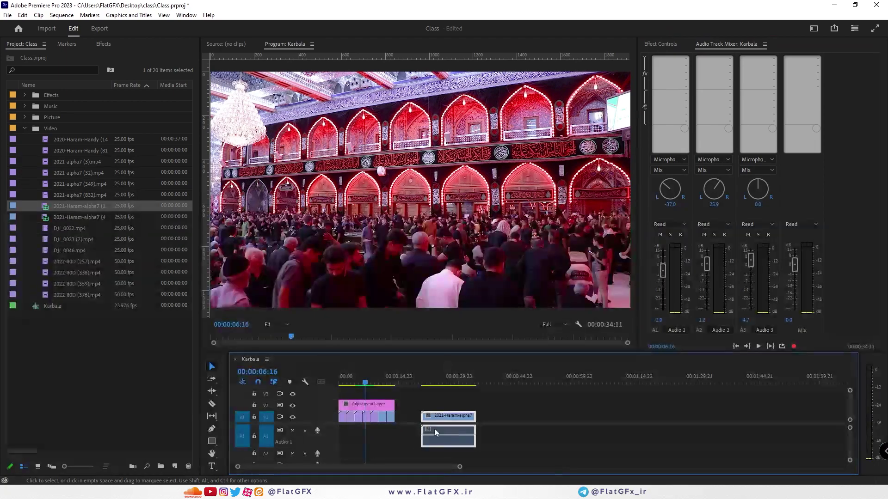
pyautogui.rightClick(441, 432)
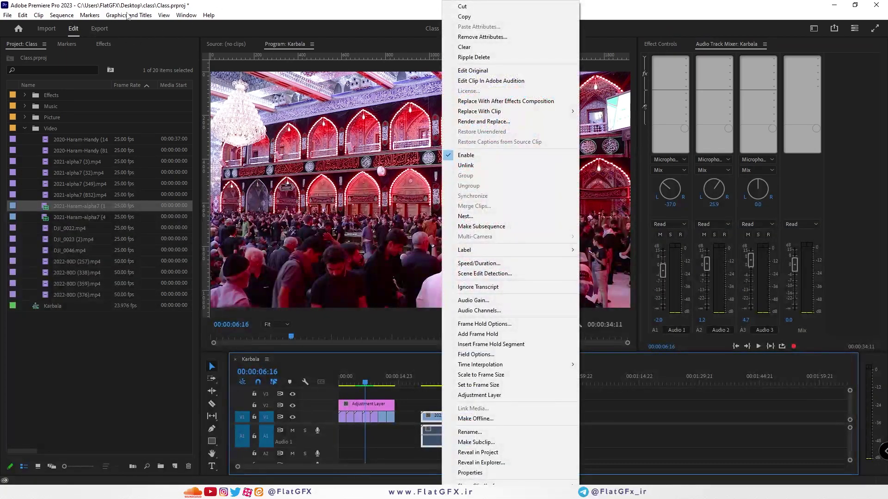
pyautogui.click(101, 43)
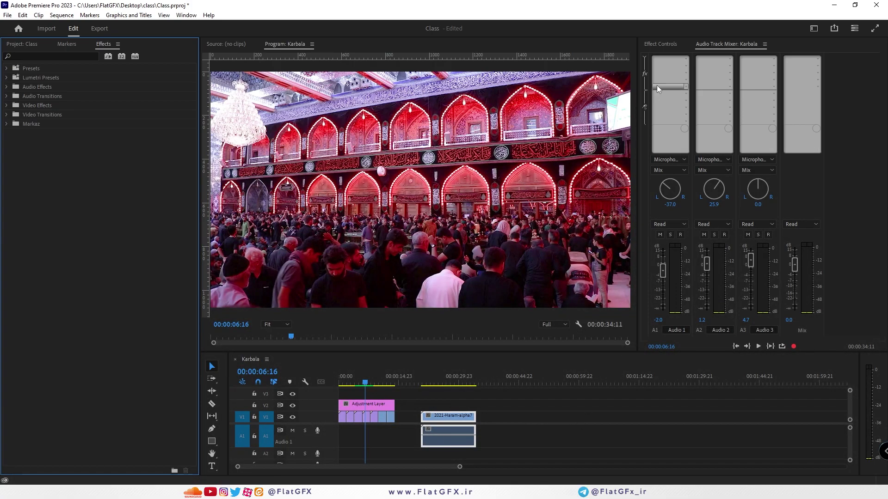
pyautogui.click(686, 59)
pyautogui.click(503, 409)
pyautogui.moveTo(463, 437)
pyautogui.mouseDown()
pyautogui.moveTo(445, 454)
pyautogui.moveTo(449, 428)
pyautogui.moveTo(457, 450)
pyautogui.mouseUp()
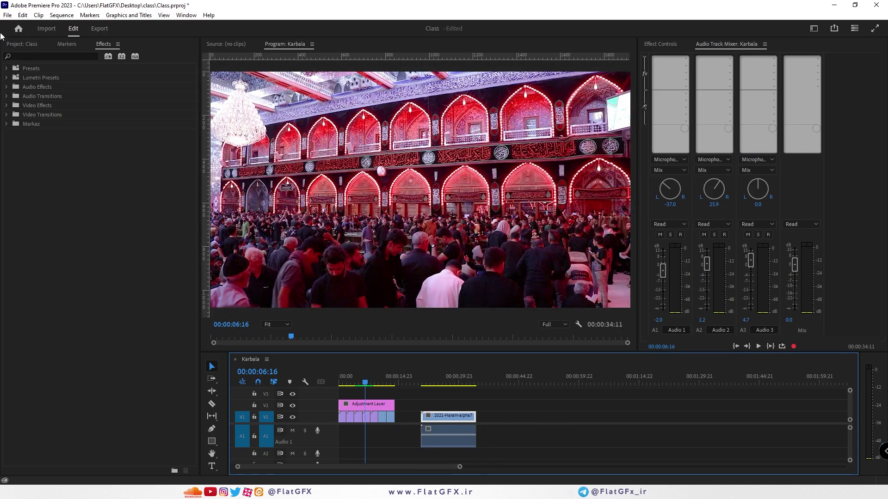
# Open the Learn panel, look at its tutorials section, and close it.
pyautogui.click(187, 15)
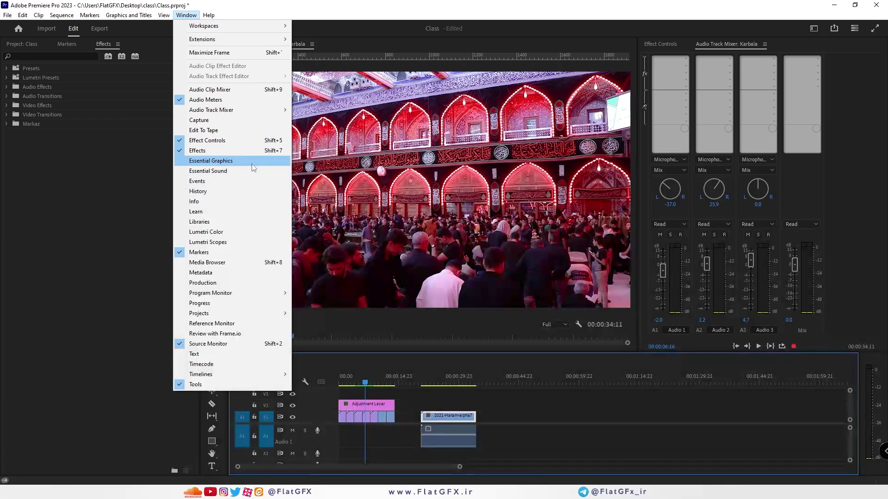
pyautogui.click(221, 214)
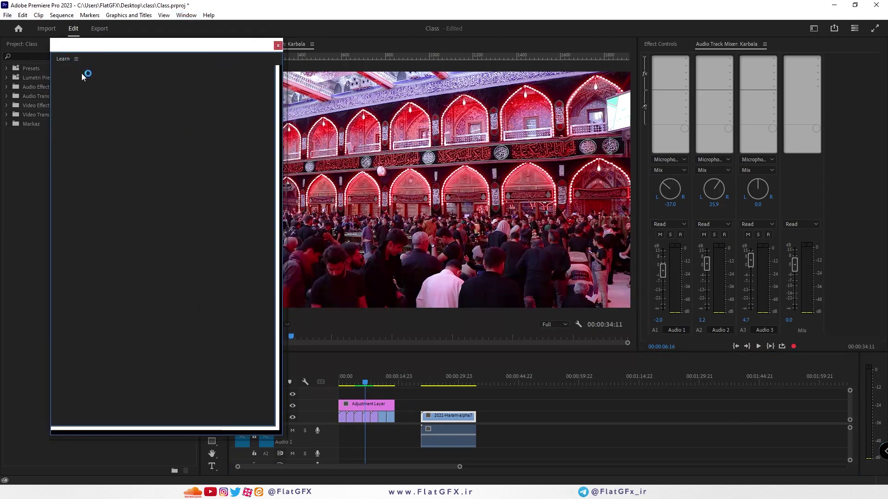
pyautogui.click(184, 189)
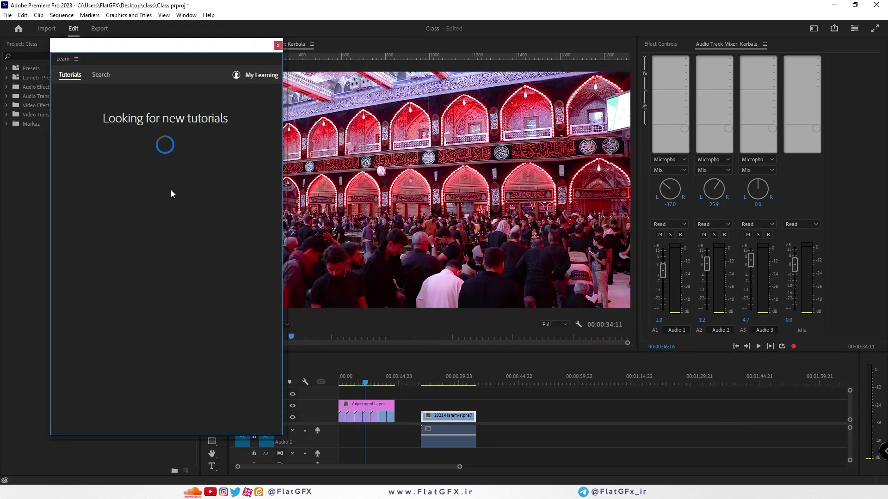
pyautogui.click(165, 200)
pyautogui.click(277, 46)
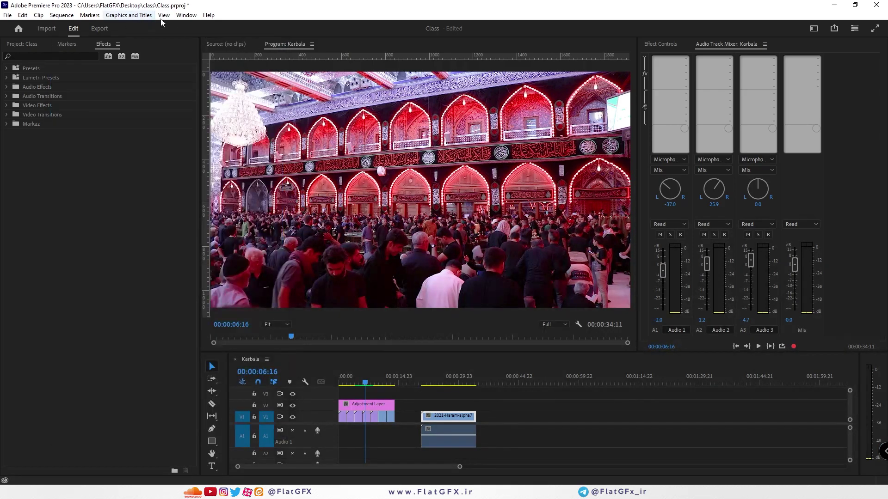
# Examine the 2021-Haram-alpha7 clip's properties in the Metadata panel and close the panel.
pyautogui.click(186, 15)
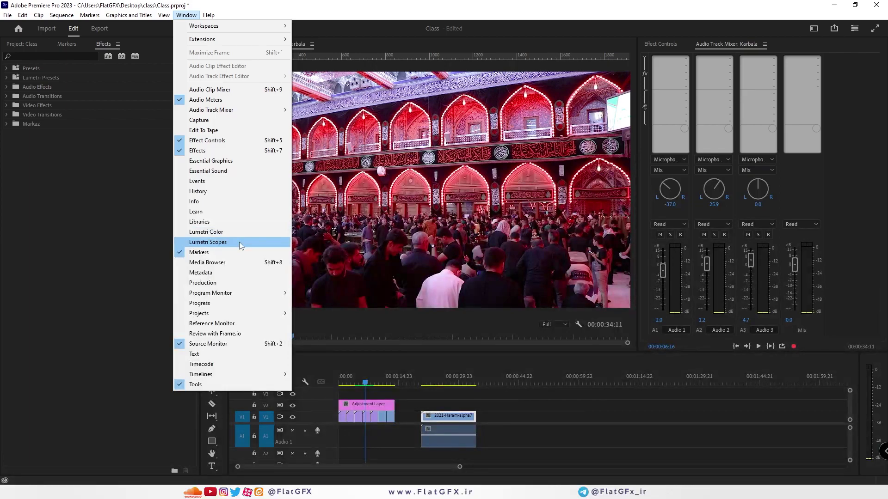
pyautogui.click(254, 272)
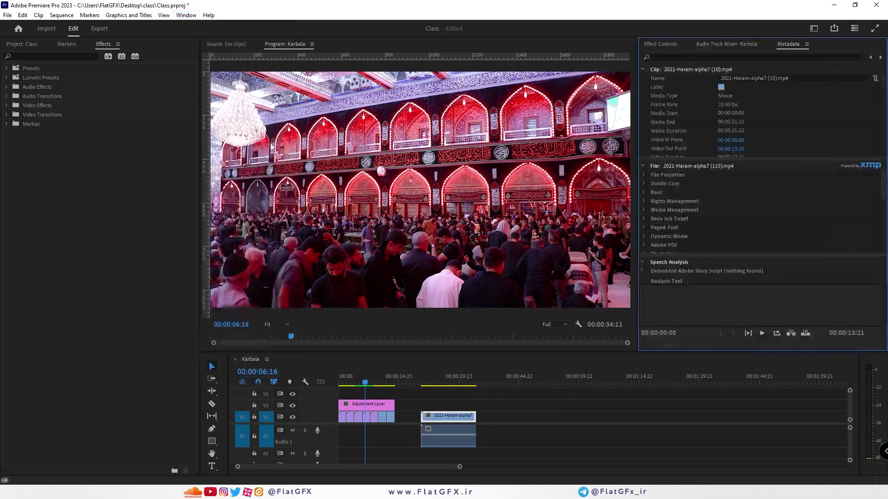
pyautogui.click(453, 416)
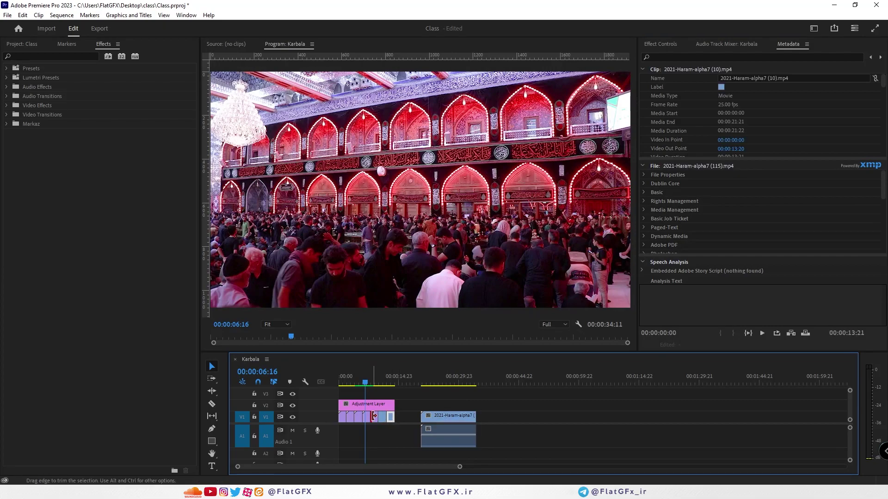
pyautogui.scroll(-1, 692, 118)
pyautogui.scroll(-8, 668, 138)
pyautogui.click(884, 116)
pyautogui.moveTo(883, 115); pyautogui.dragTo(883, 150)
pyautogui.scroll(10, 874, 94)
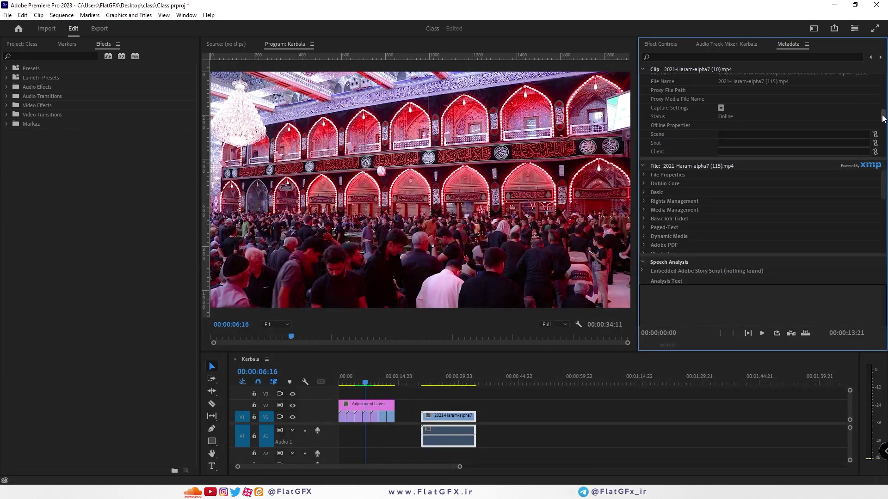
pyautogui.click(806, 44)
pyautogui.click(794, 49)
# Show the Markers panel and add sequence markers at 00:00:06:16 and 00:00:44:04.
pyautogui.click(186, 15)
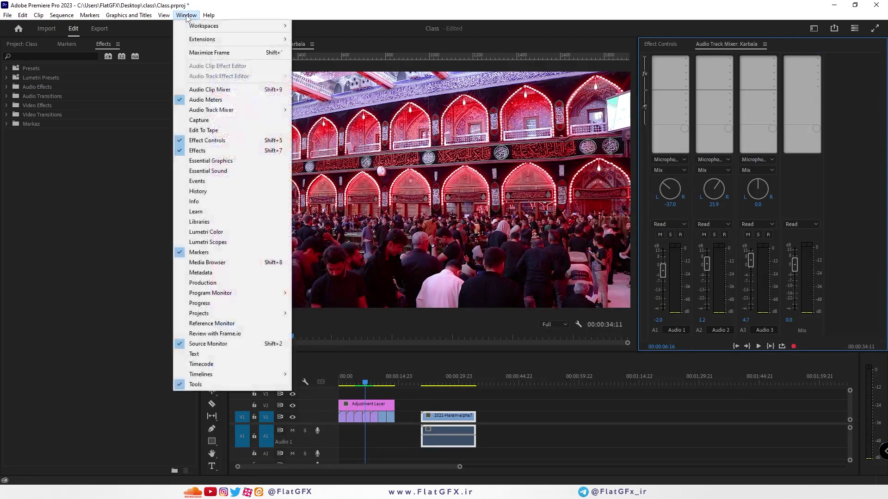
pyautogui.click(237, 256)
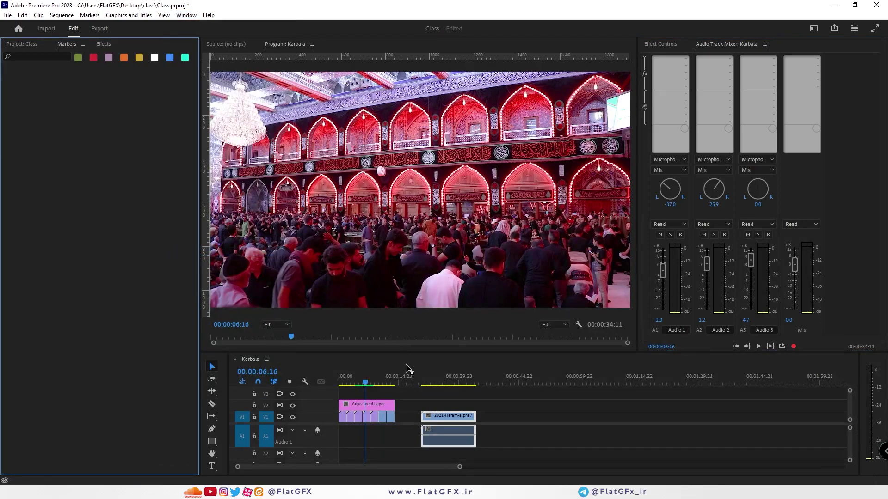
pyautogui.click(402, 393)
pyautogui.press('m')
pyautogui.moveTo(401, 383); pyautogui.dragTo(517, 381)
pyautogui.press('m')
pyautogui.press('m')
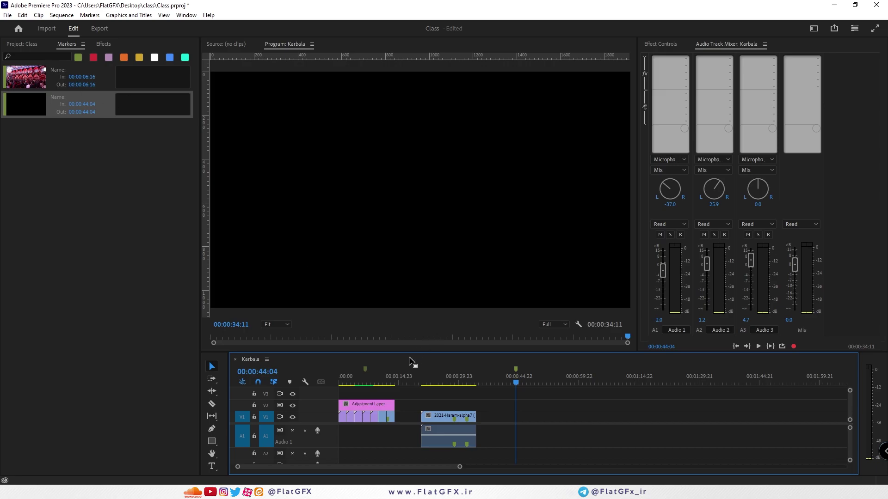
# View the settings of the marker at 00:00:06:16 and jump between the two sequence markers.
pyautogui.doubleClick(364, 369)
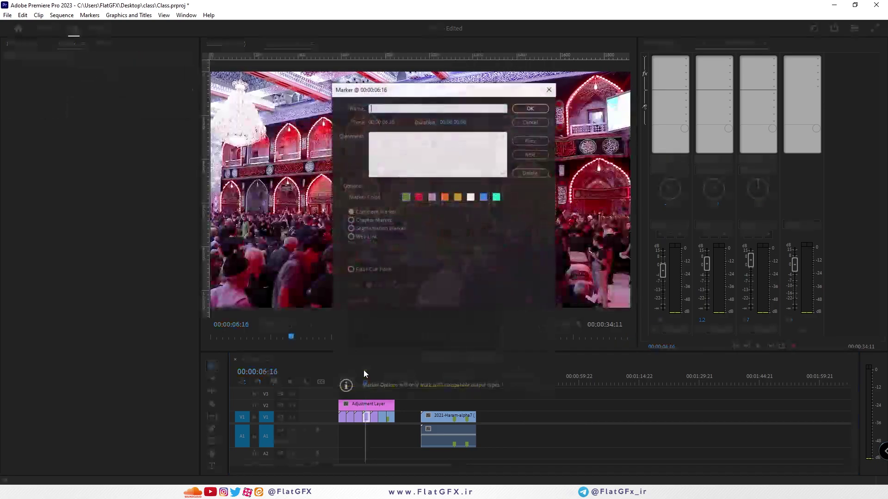
pyautogui.click(530, 108)
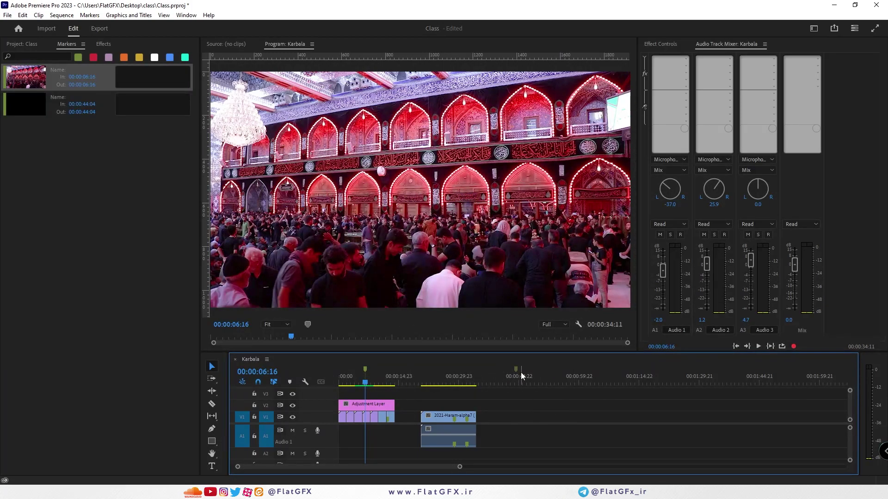
pyautogui.click(92, 85)
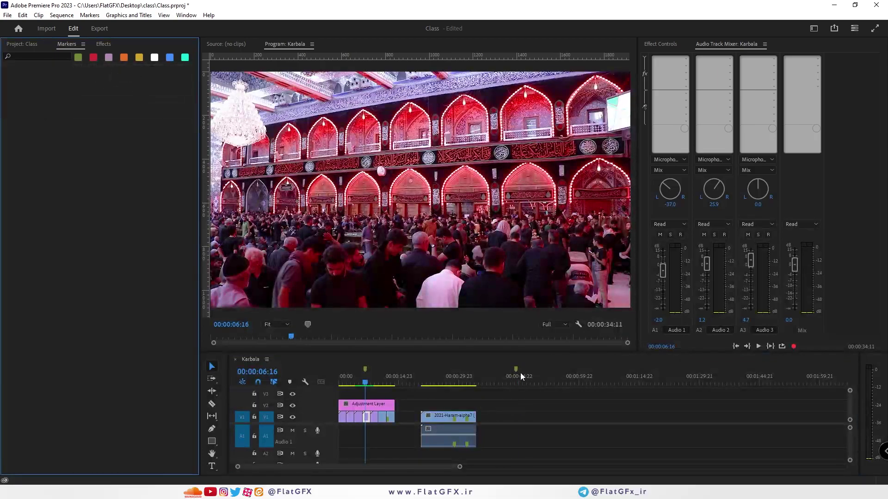
pyautogui.click(516, 370)
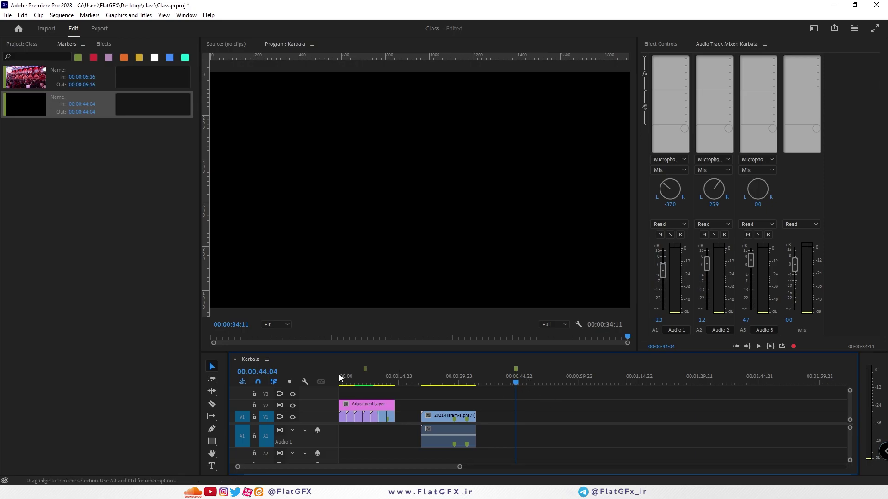
pyautogui.click(150, 77)
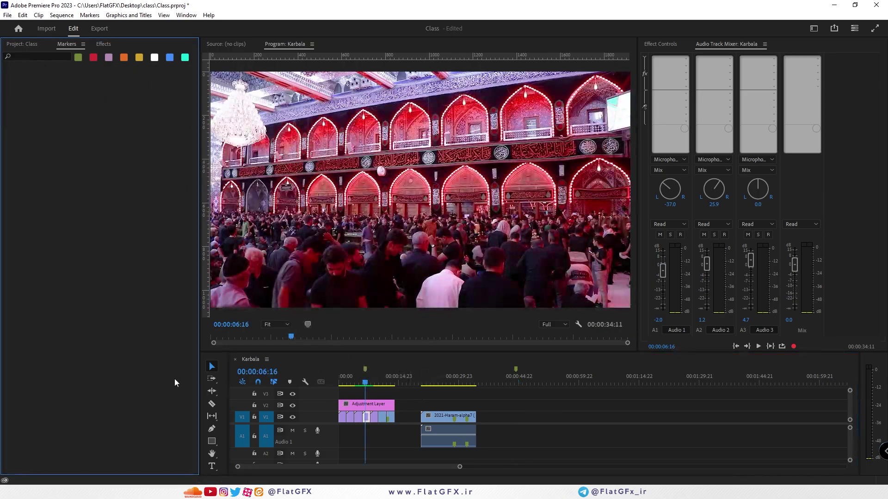
pyautogui.click(366, 369)
pyautogui.click(516, 369)
pyautogui.click(366, 376)
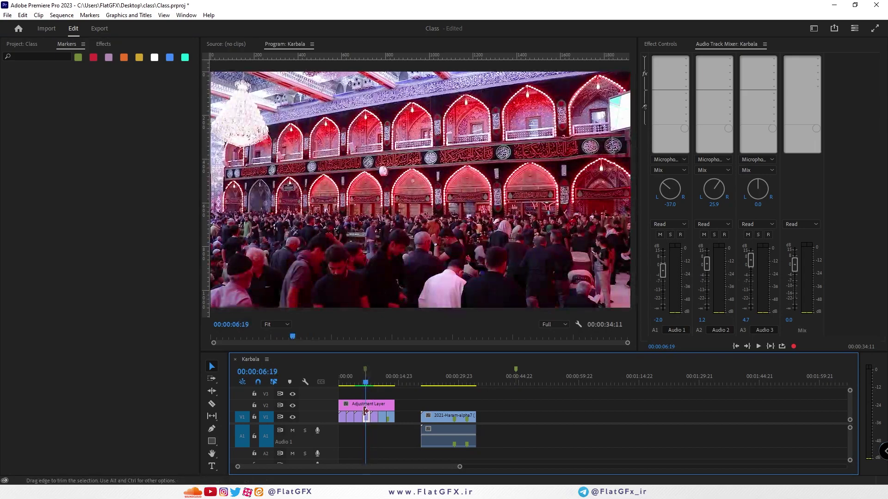
pyautogui.click(365, 368)
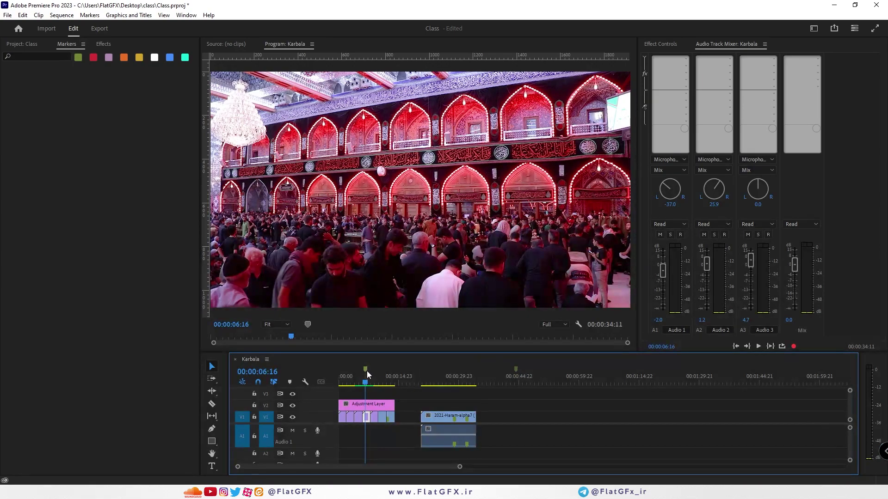
# Move the playhead to 00:00:25:14 and filter the selected clip's marker list by orange, yellow and blue.
pyautogui.moveTo(367, 372); pyautogui.dragTo(441, 377)
pyautogui.click(117, 78)
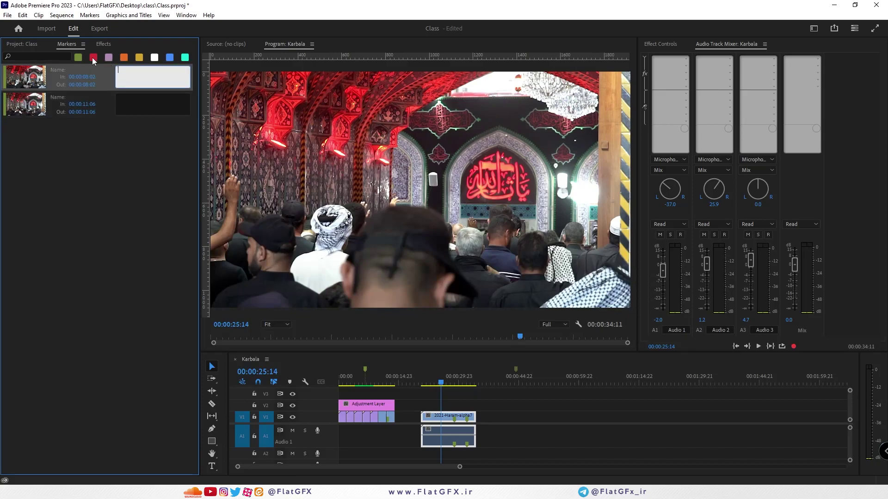
pyautogui.click(123, 57)
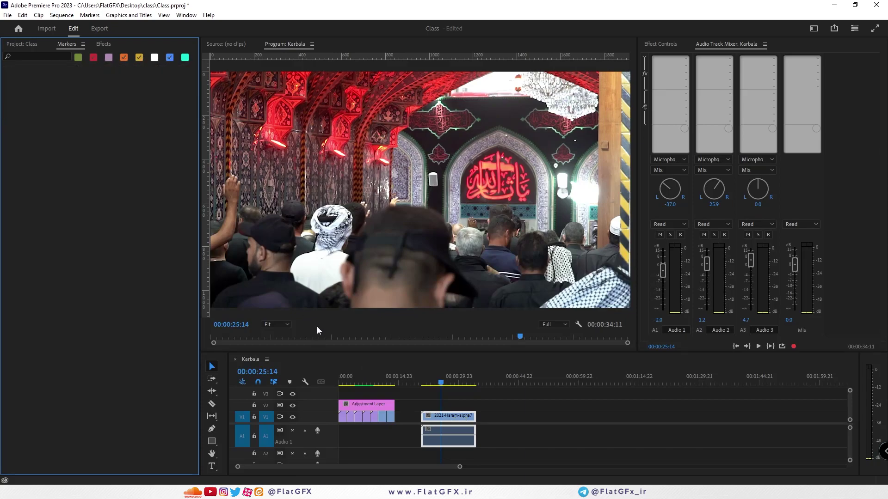
# Deselect the clip and clear the orange, yellow and blue color filters from the marker list.
pyautogui.click(456, 427)
pyautogui.click(108, 57)
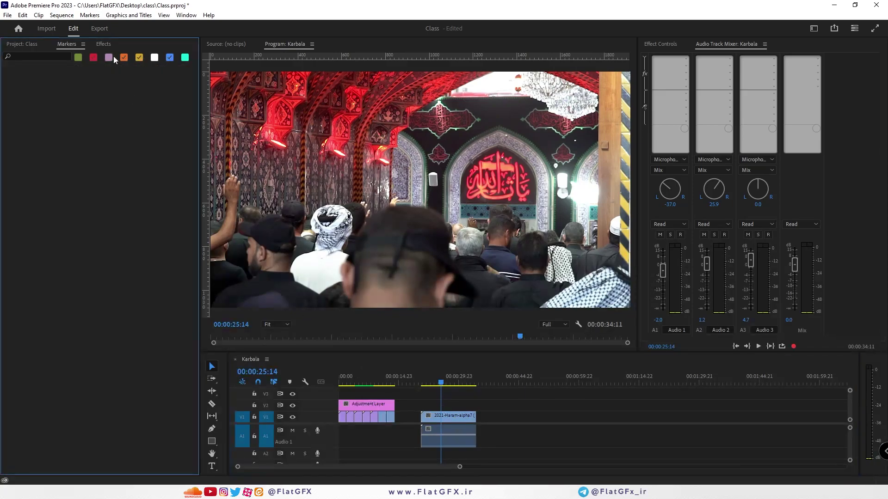
pyautogui.click(139, 57)
pyautogui.click(169, 57)
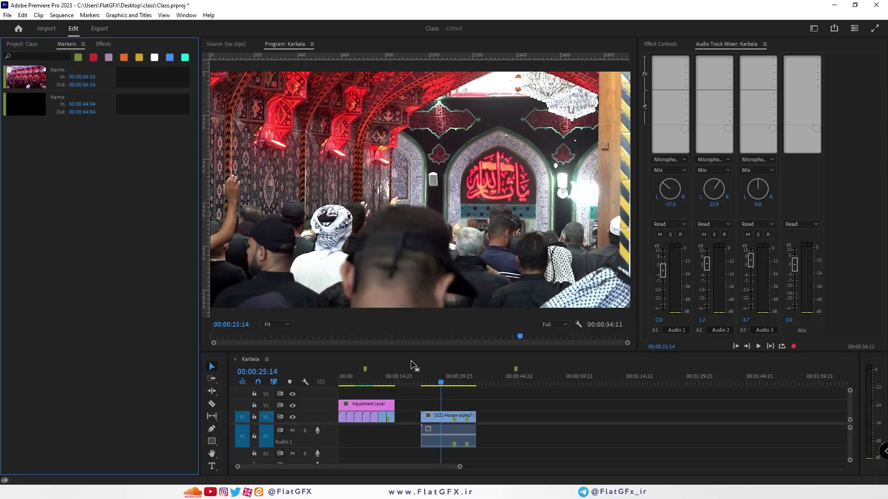
pyautogui.click(77, 57)
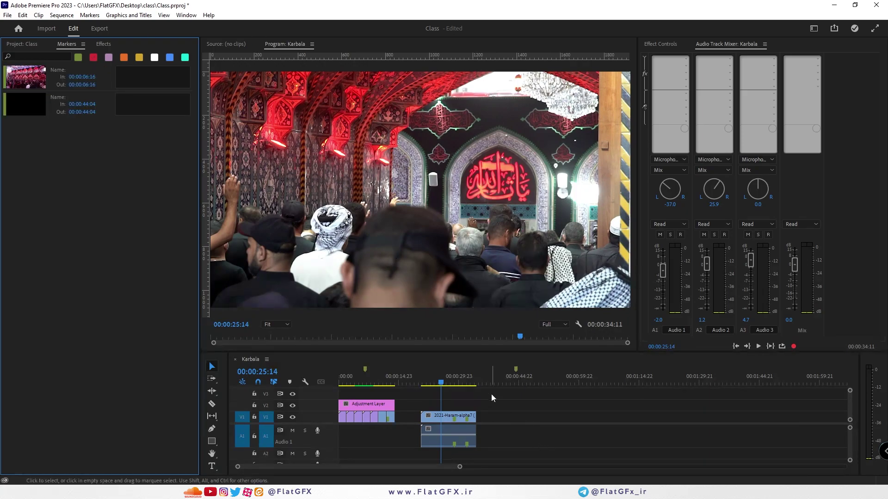
# Check which program monitors and projects are available to show, choosing the Karbala program monitor.
pyautogui.click(186, 15)
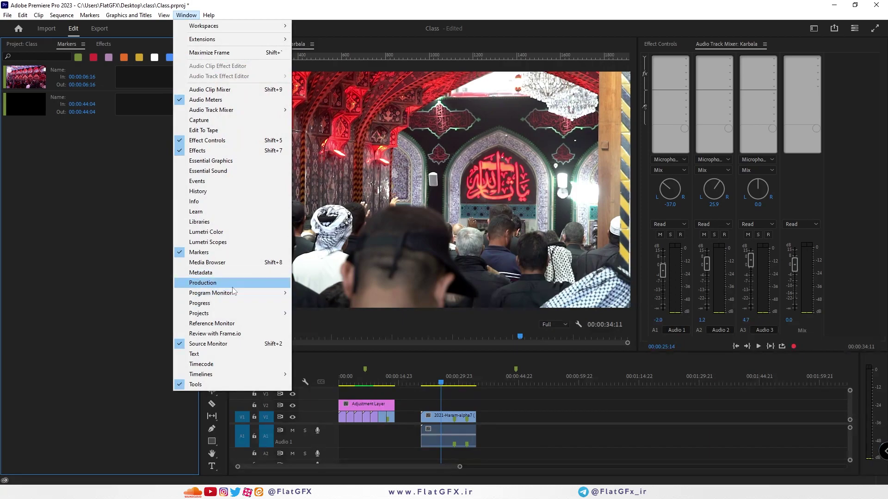
pyautogui.moveTo(235, 295)
pyautogui.click(314, 293)
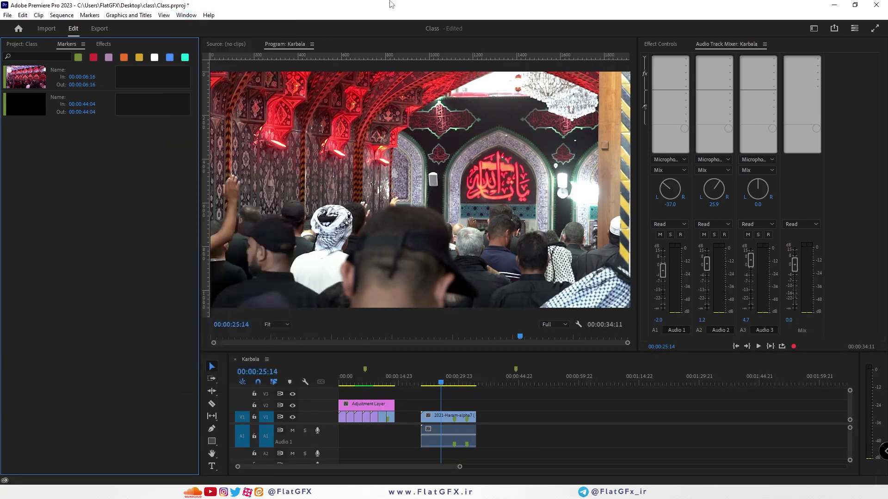
pyautogui.click(187, 15)
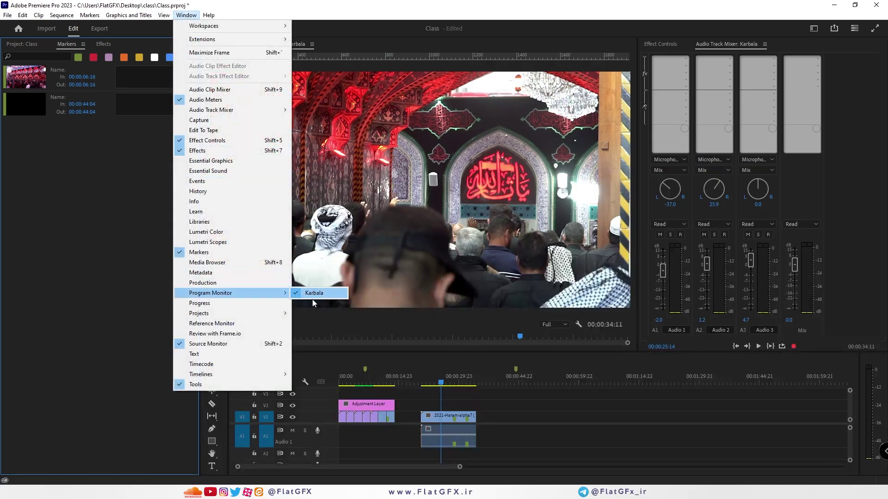
pyautogui.moveTo(276, 314)
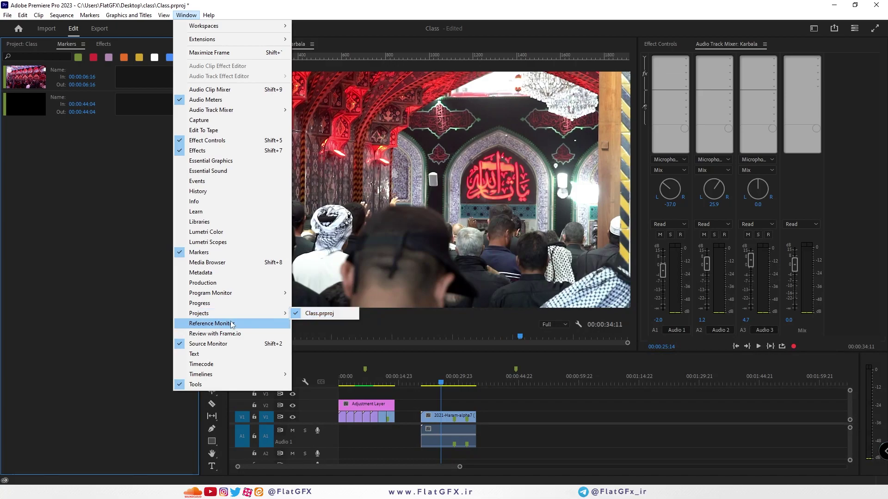
# Choose the Karbala timeline and close its panel.
pyautogui.moveTo(238, 374)
pyautogui.click(319, 374)
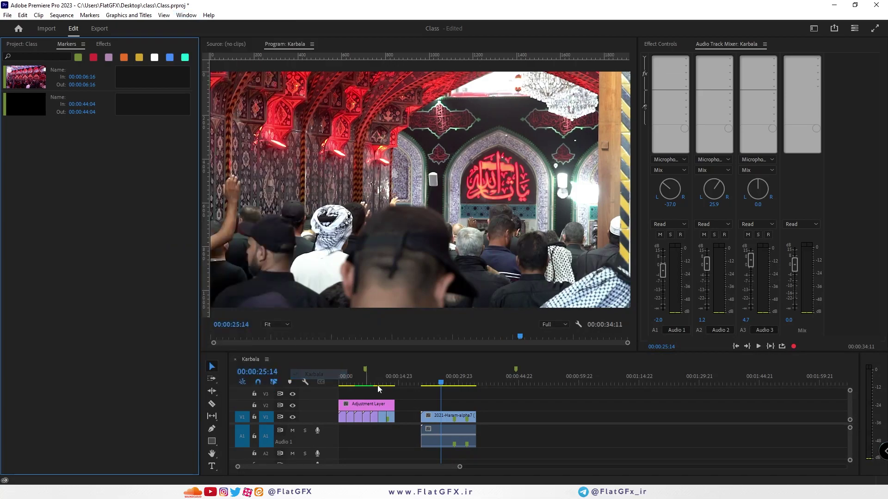
pyautogui.rightClick(254, 364)
pyautogui.click(268, 139)
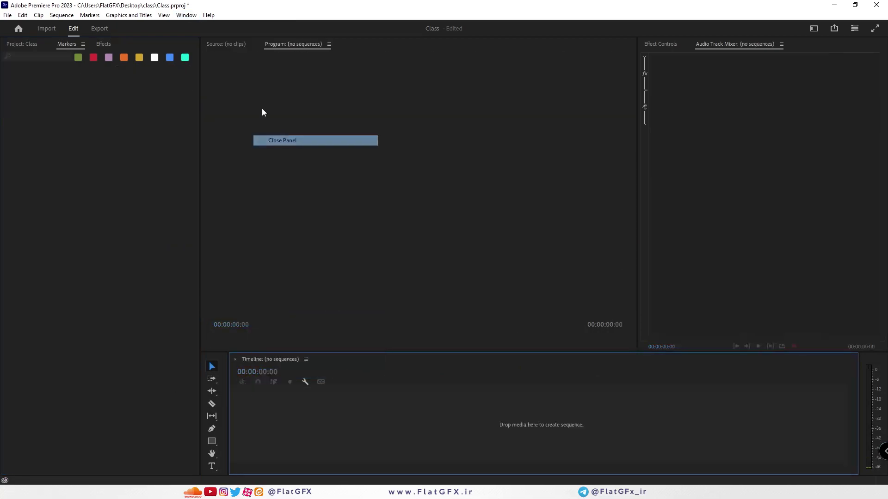
# Show the Timecode panel and close it again.
pyautogui.click(185, 15)
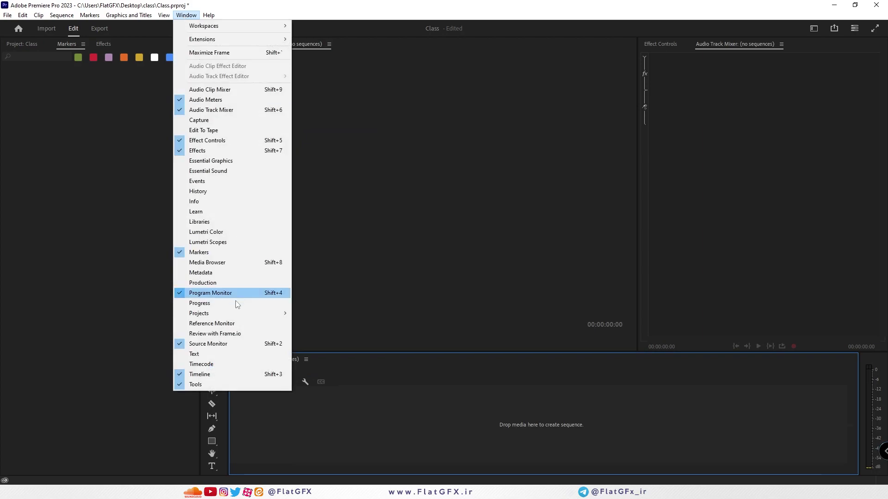
pyautogui.click(226, 365)
pyautogui.rightClick(787, 47)
pyautogui.click(760, 82)
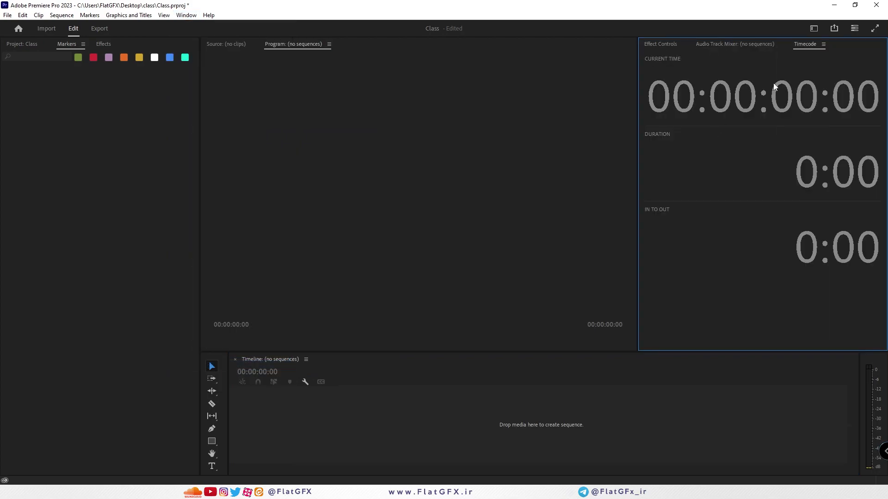
pyautogui.click(823, 44)
pyautogui.click(804, 50)
# Close the empty Timeline panel and show it again.
pyautogui.click(186, 15)
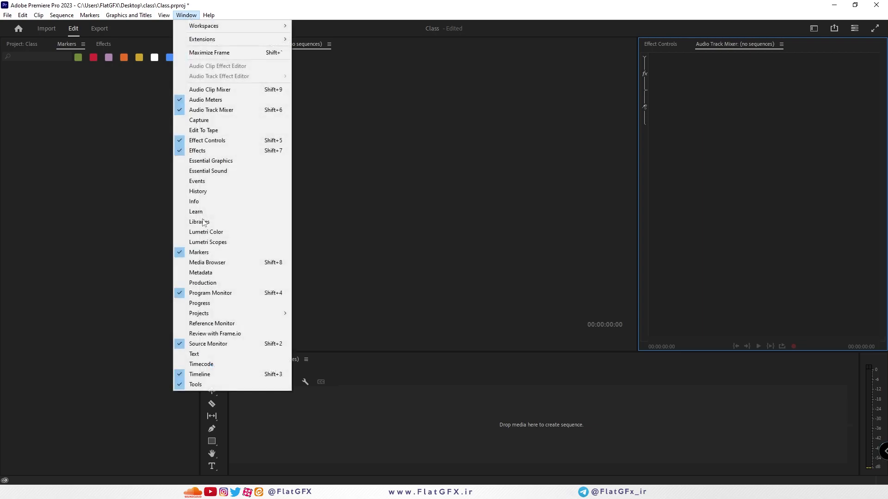
pyautogui.click(221, 370)
pyautogui.rightClick(267, 361)
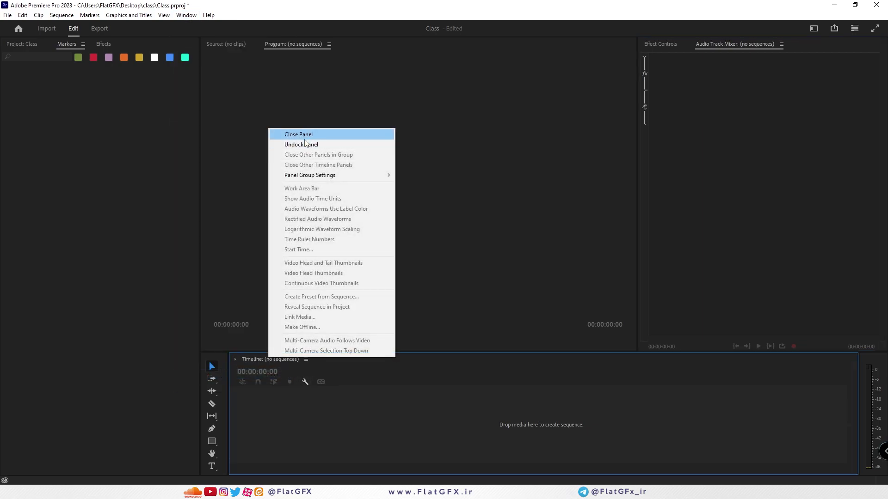
pyautogui.click(289, 132)
pyautogui.click(187, 16)
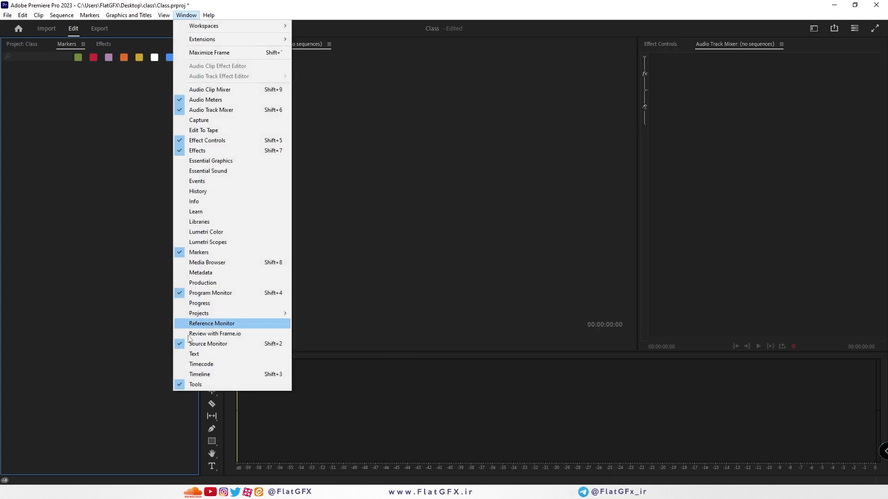
pyautogui.click(206, 374)
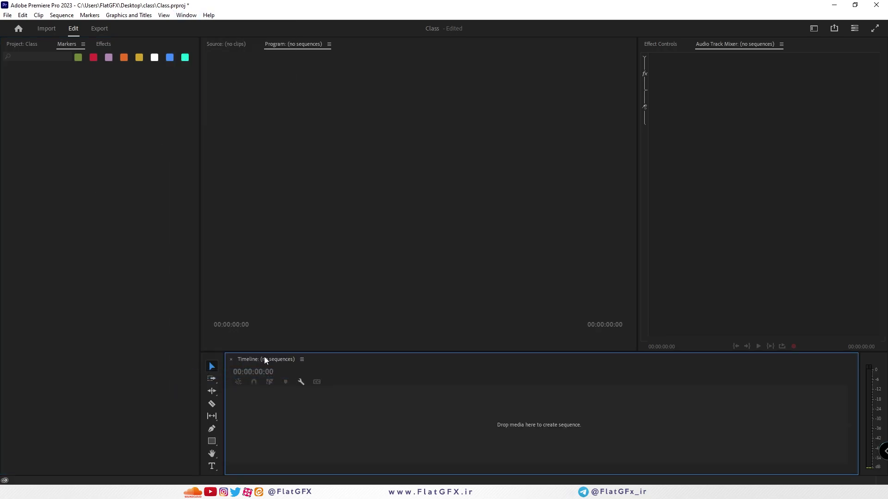
# Collapse the Video bin in the project and open the Karbala sequence in the timeline.
pyautogui.click(32, 42)
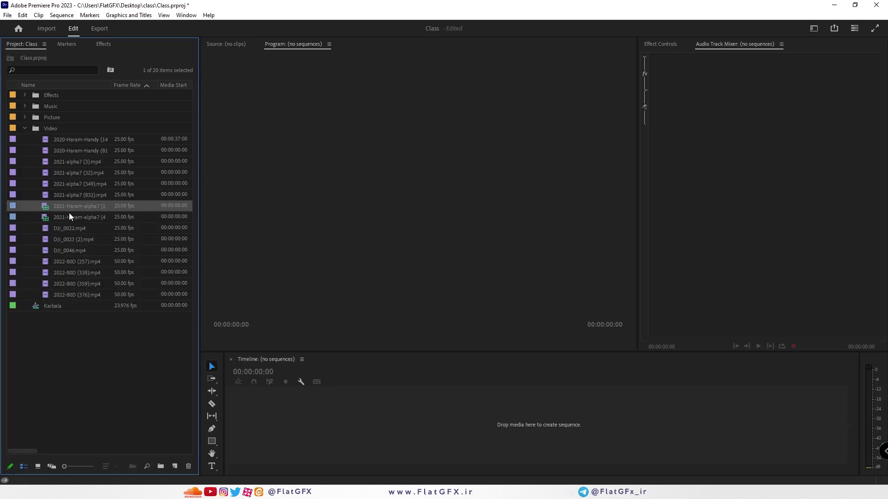
pyautogui.click(24, 129)
pyautogui.doubleClick(35, 140)
# Bring the Tools panel into focus.
pyautogui.click(187, 14)
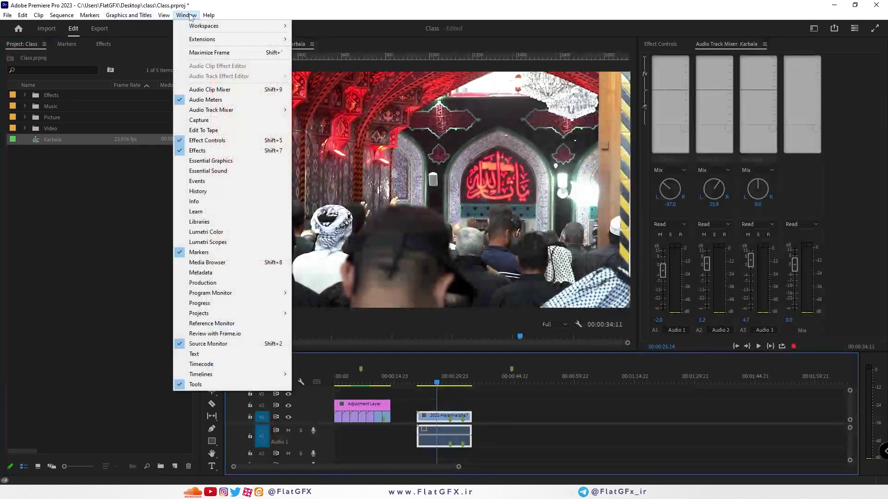
pyautogui.click(236, 384)
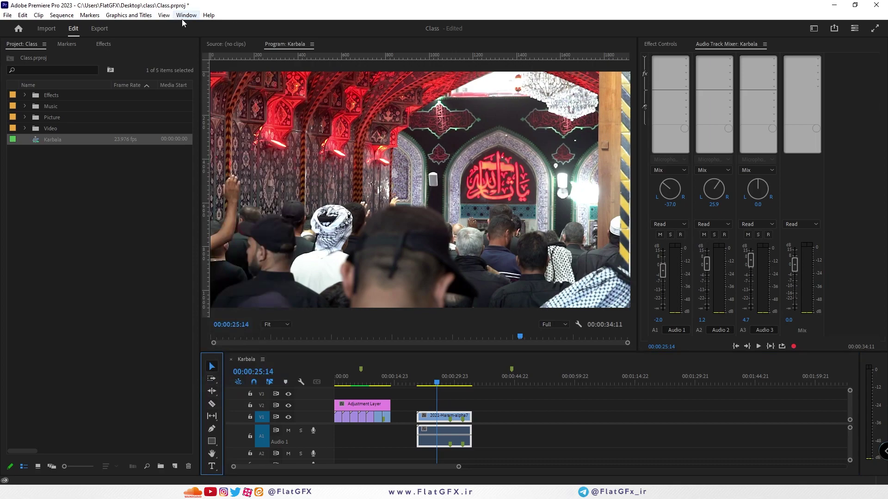
pyautogui.click(186, 15)
pyautogui.click(225, 383)
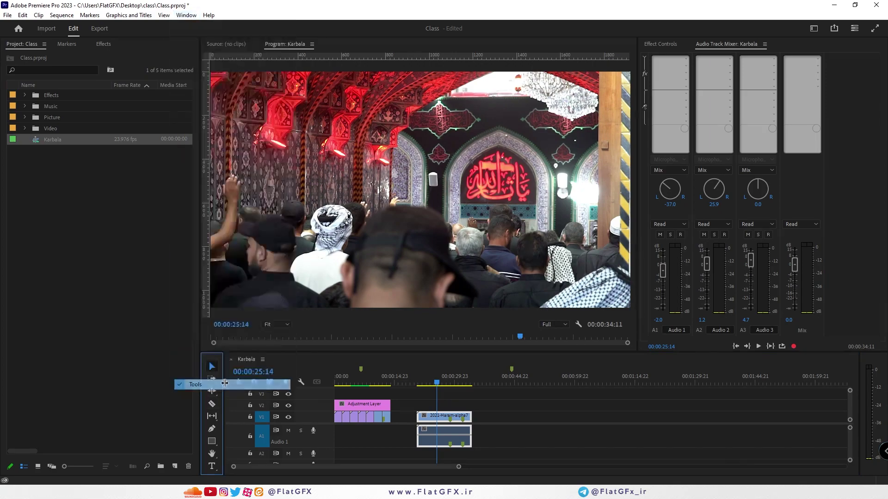
pyautogui.click(187, 15)
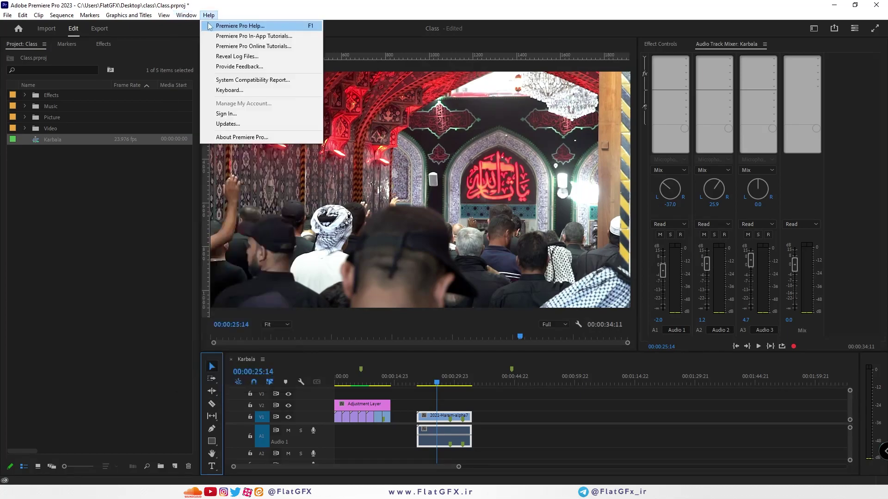
pyautogui.moveTo(210, 30)
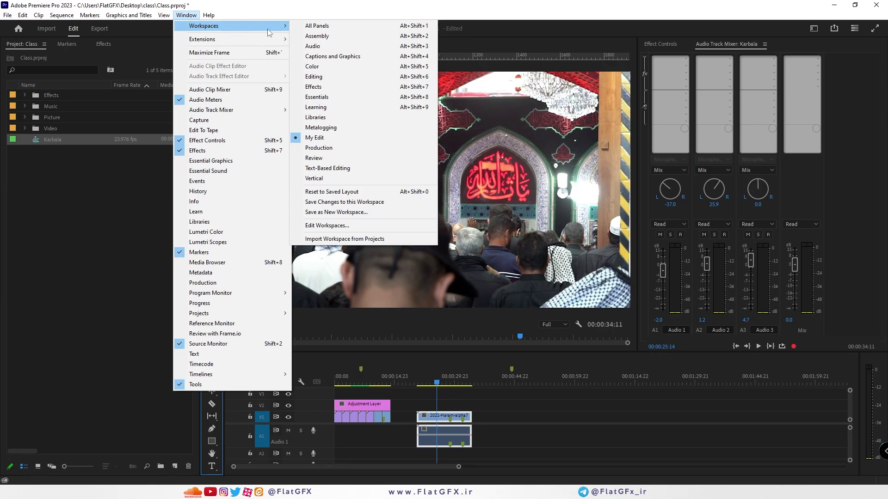
pyautogui.moveTo(260, 43)
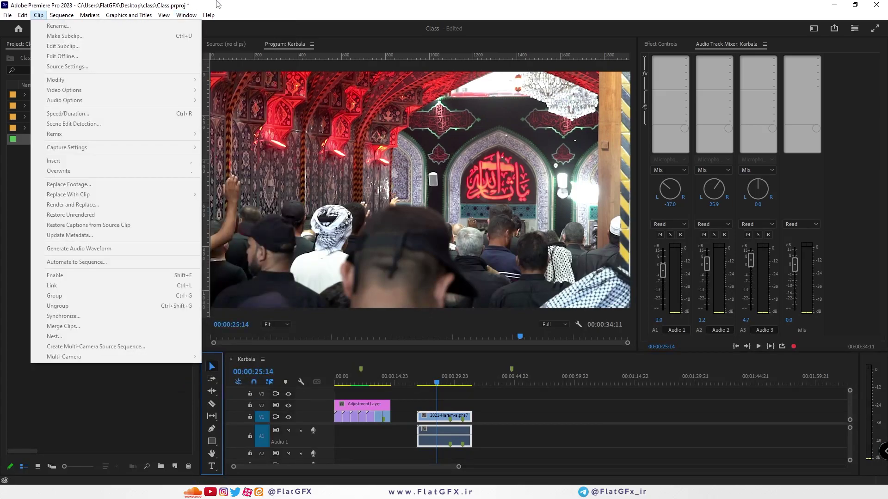
pyautogui.press('Escape')
# Show the Effects panel and expand the Video Effects folder to view its categories.
pyautogui.click(102, 44)
pyautogui.click(187, 14)
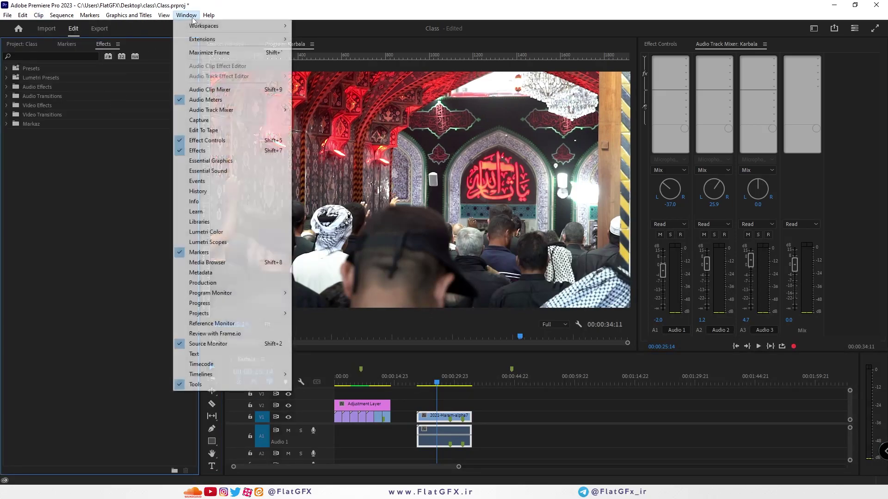
pyautogui.click(9, 105)
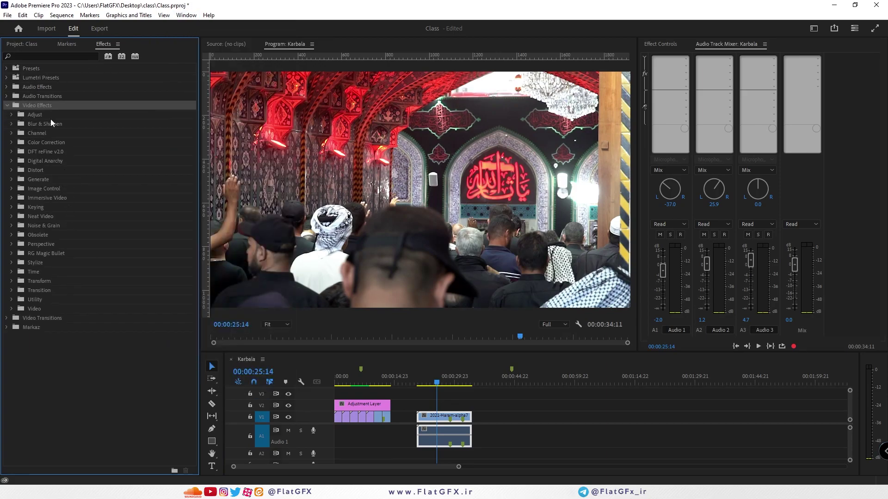
pyautogui.click(44, 154)
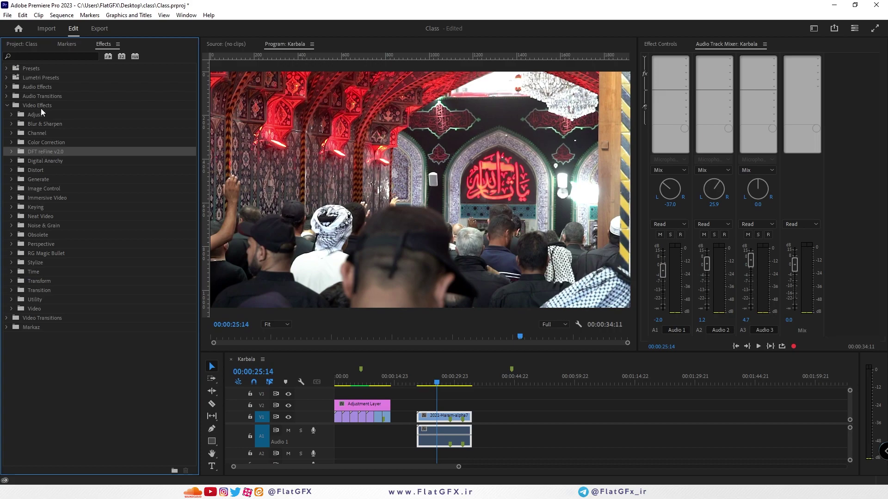
pyautogui.click(41, 105)
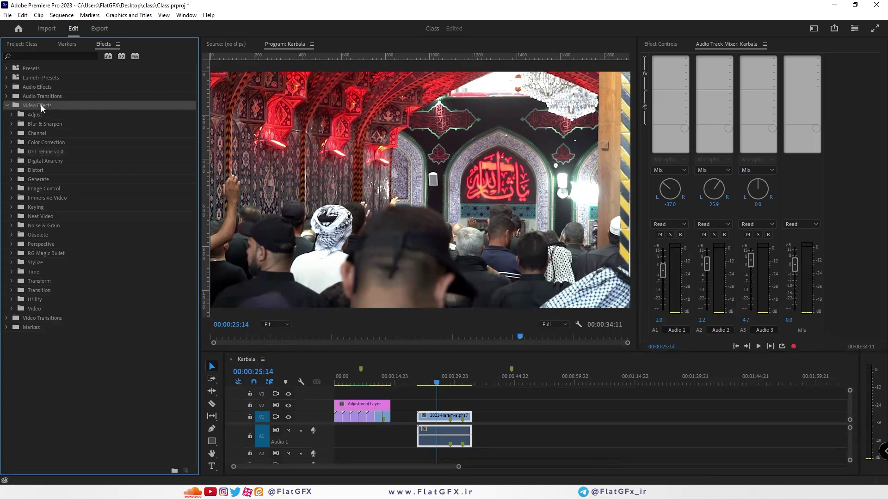
# Expand the DFT reFine v2.0 category and select its reFine effect.
pyautogui.click(45, 161)
pyautogui.click(11, 151)
pyautogui.moveTo(35, 160); pyautogui.dragTo(447, 420)
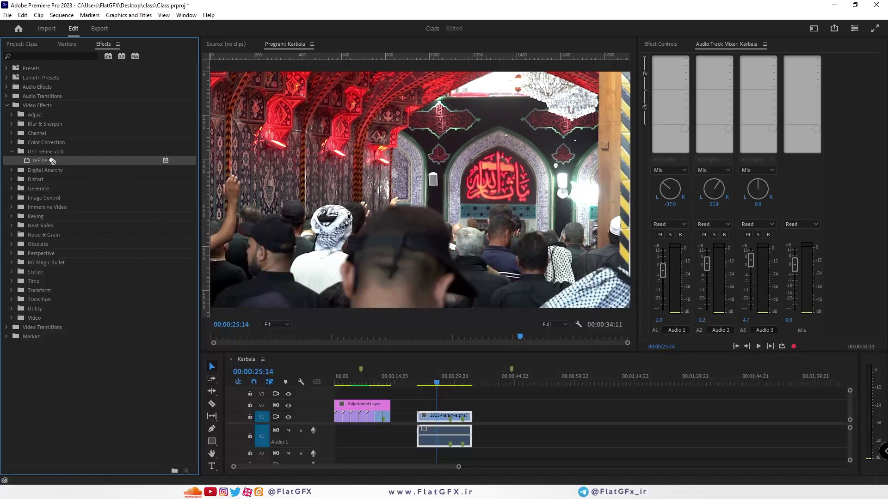
# Open the Motion Bro 4.0.4 extension and look through its preset packs and the Basic Transitions categories.
pyautogui.click(186, 15)
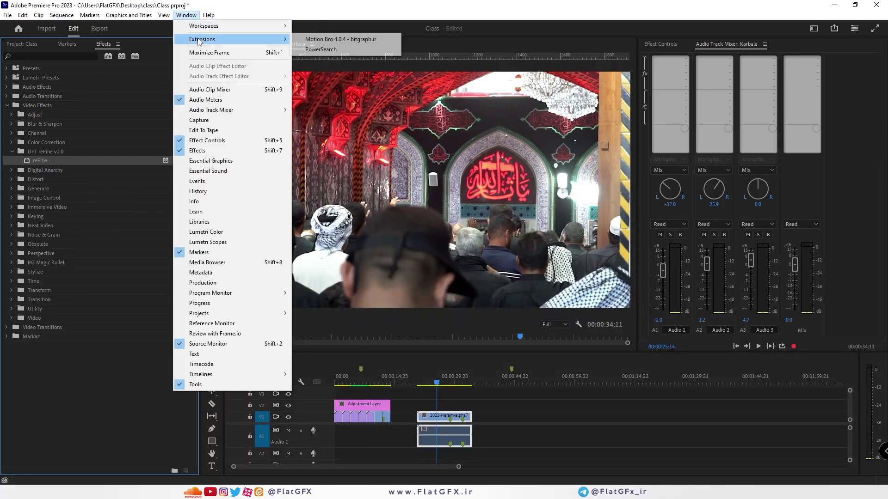
pyautogui.click(346, 41)
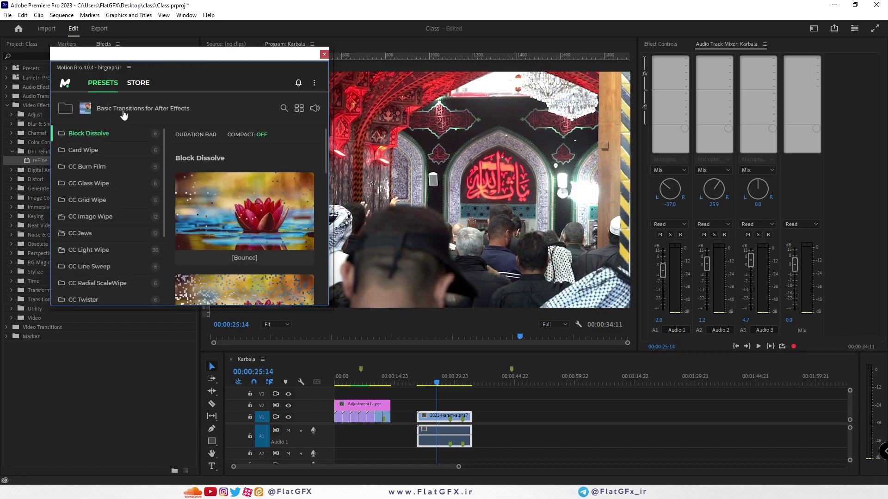
pyautogui.click(105, 111)
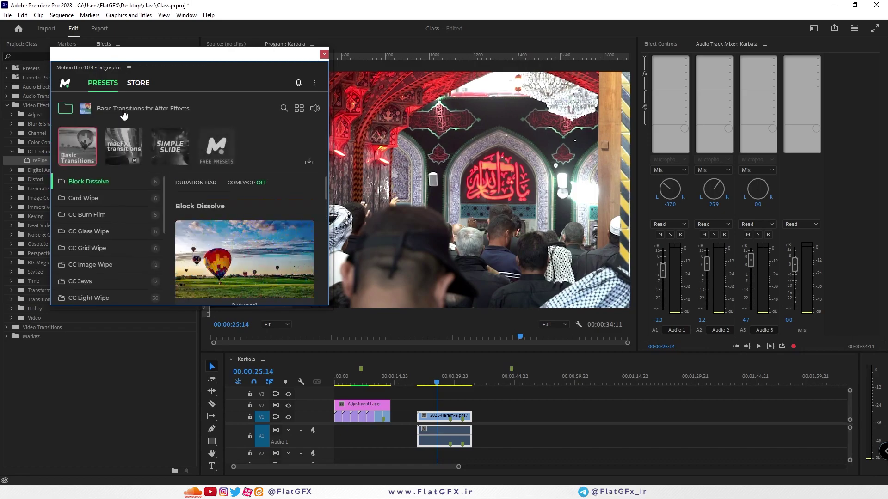
pyautogui.click(168, 109)
pyautogui.scroll(-3, 101, 206)
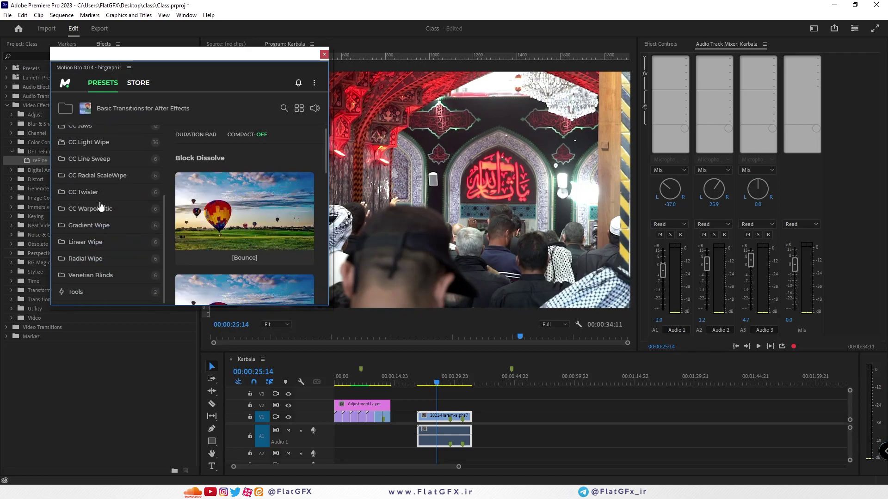
pyautogui.scroll(3, 113, 257)
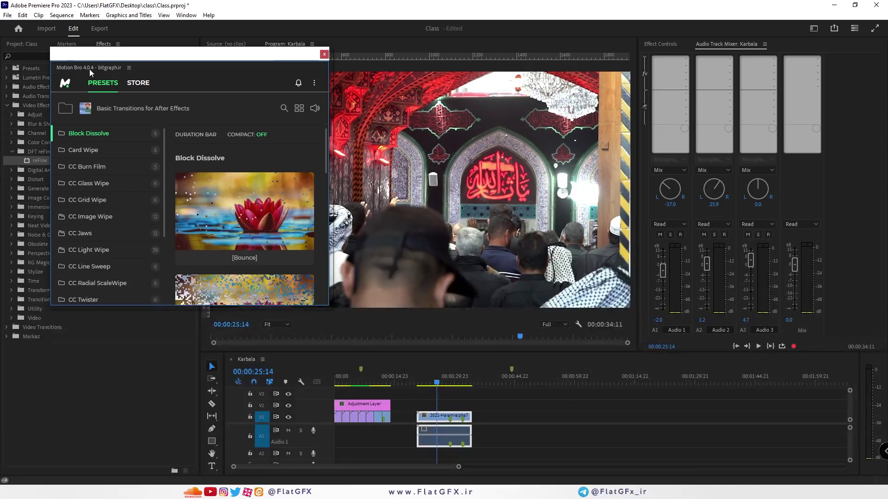
# Preview Motion Bro transition categories including CC Grid Wipe and Radial Wipe, and close the extension.
pyautogui.moveTo(232, 236)
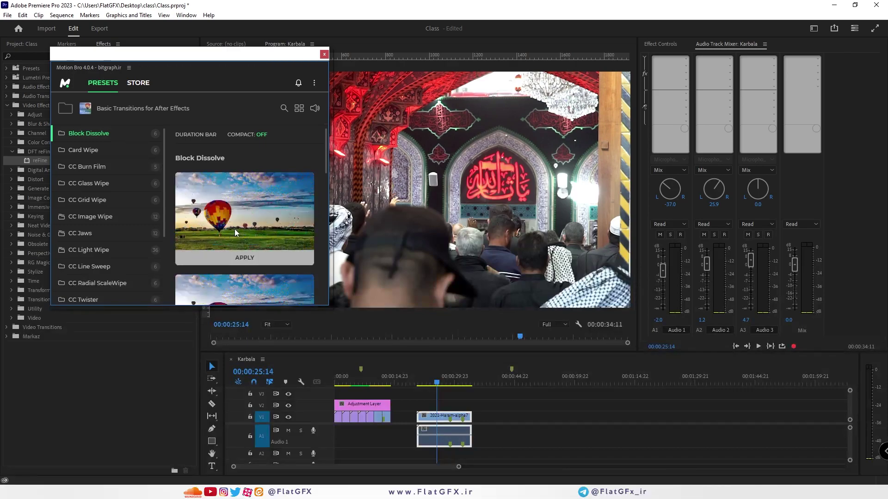
pyautogui.click(97, 168)
pyautogui.click(98, 200)
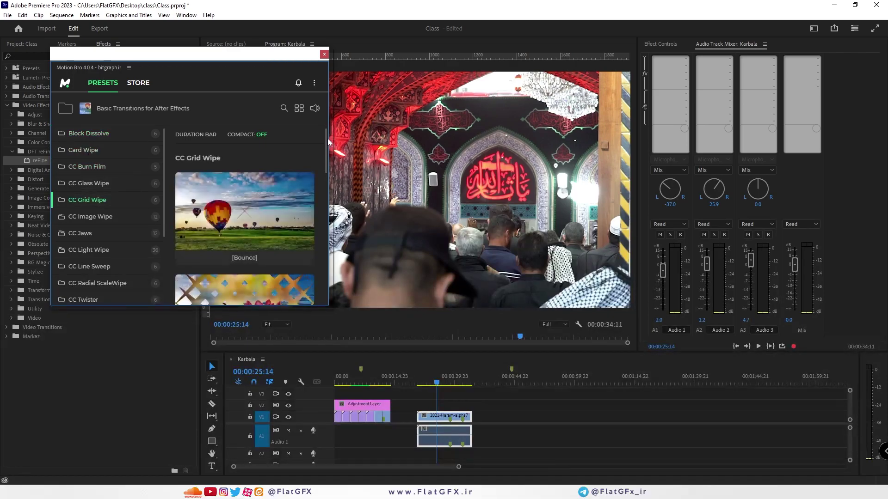
pyautogui.scroll(-5, 115, 263)
pyautogui.click(91, 292)
pyautogui.click(89, 277)
pyautogui.click(96, 259)
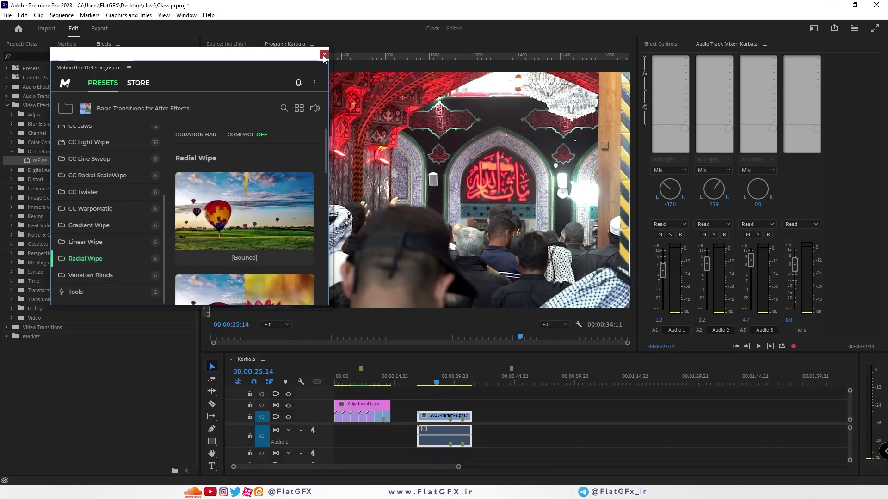
pyautogui.click(324, 54)
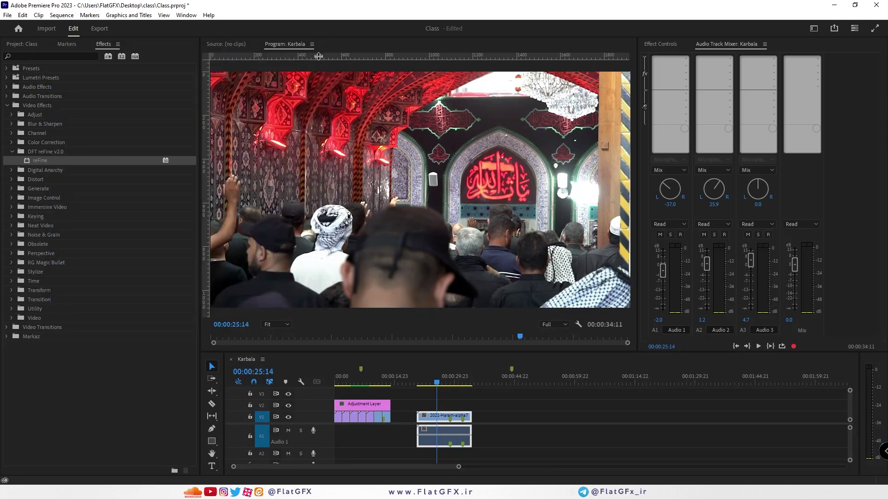